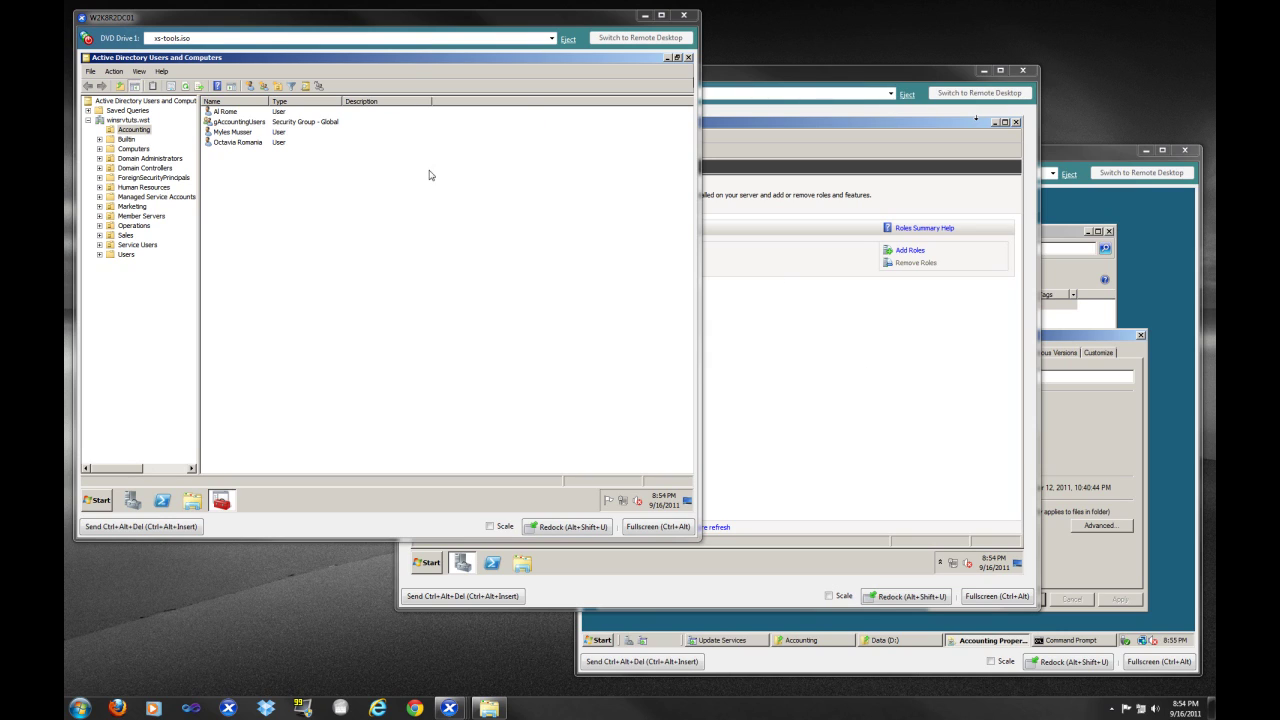
{"action": "left_click", "coordinate": [368, 201]}
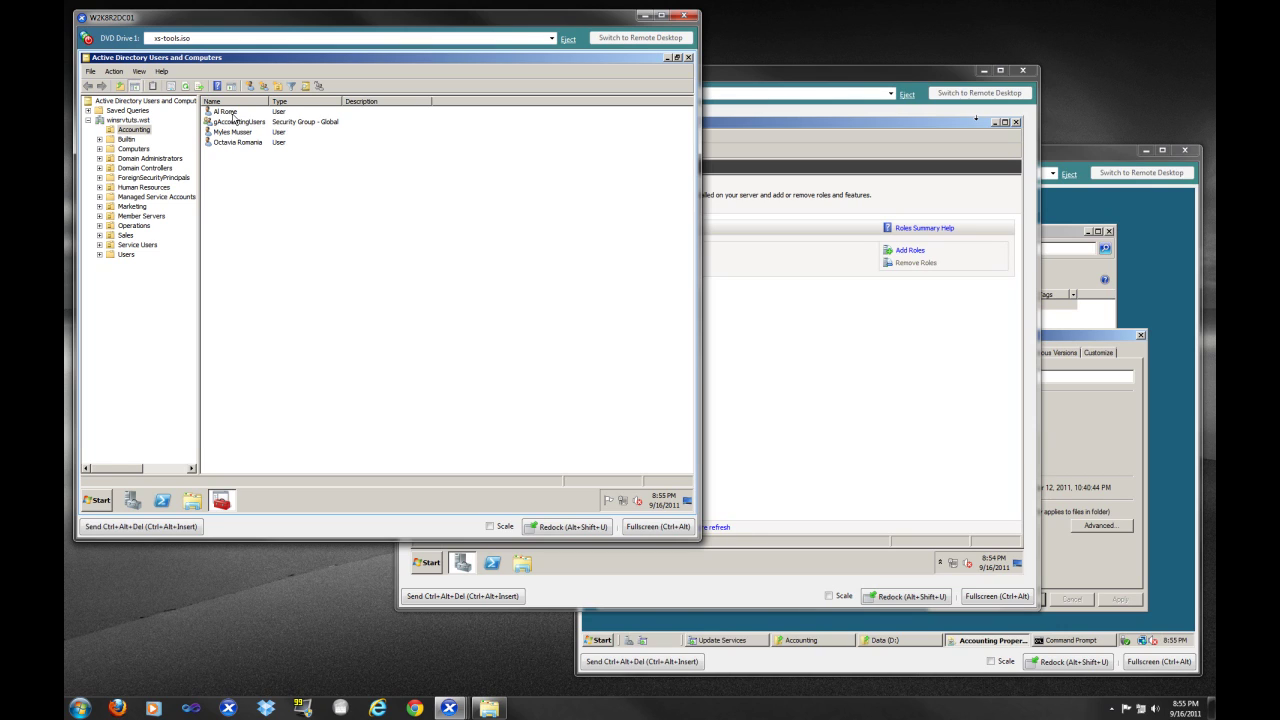
{"action": "left_click", "coordinate": [231, 113]}
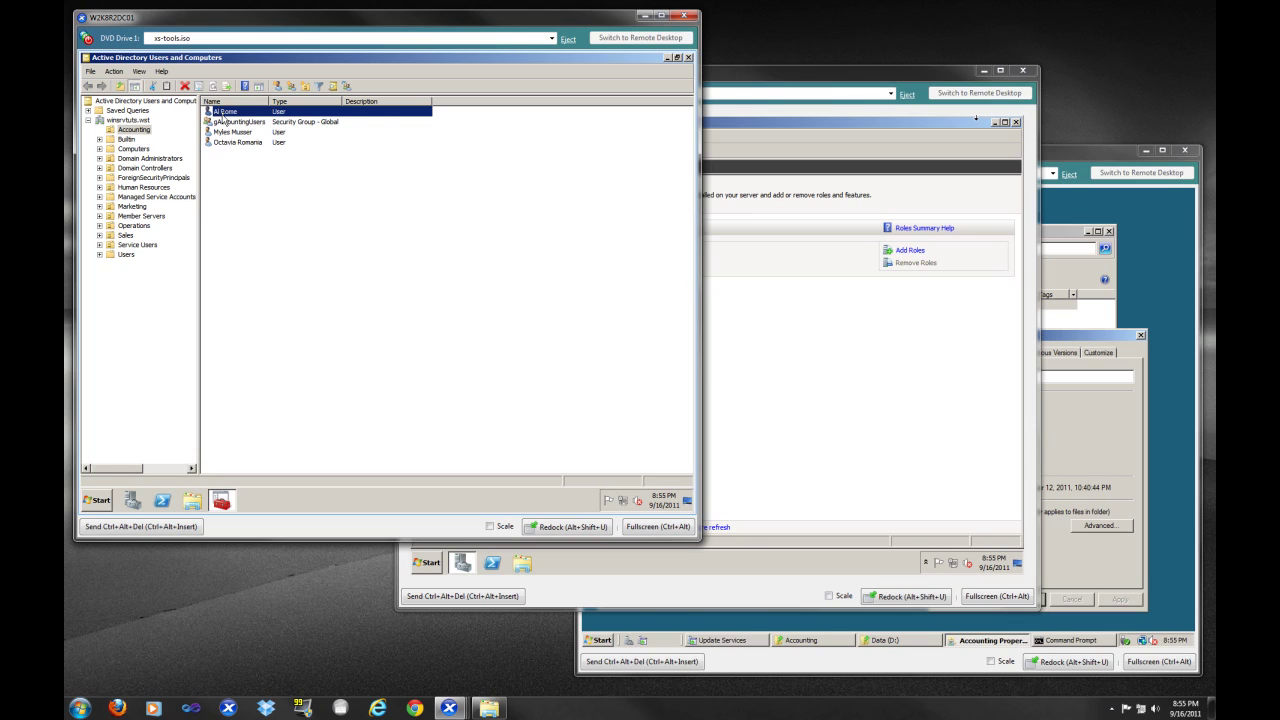
{"action": "double_click", "coordinate": [224, 114]}
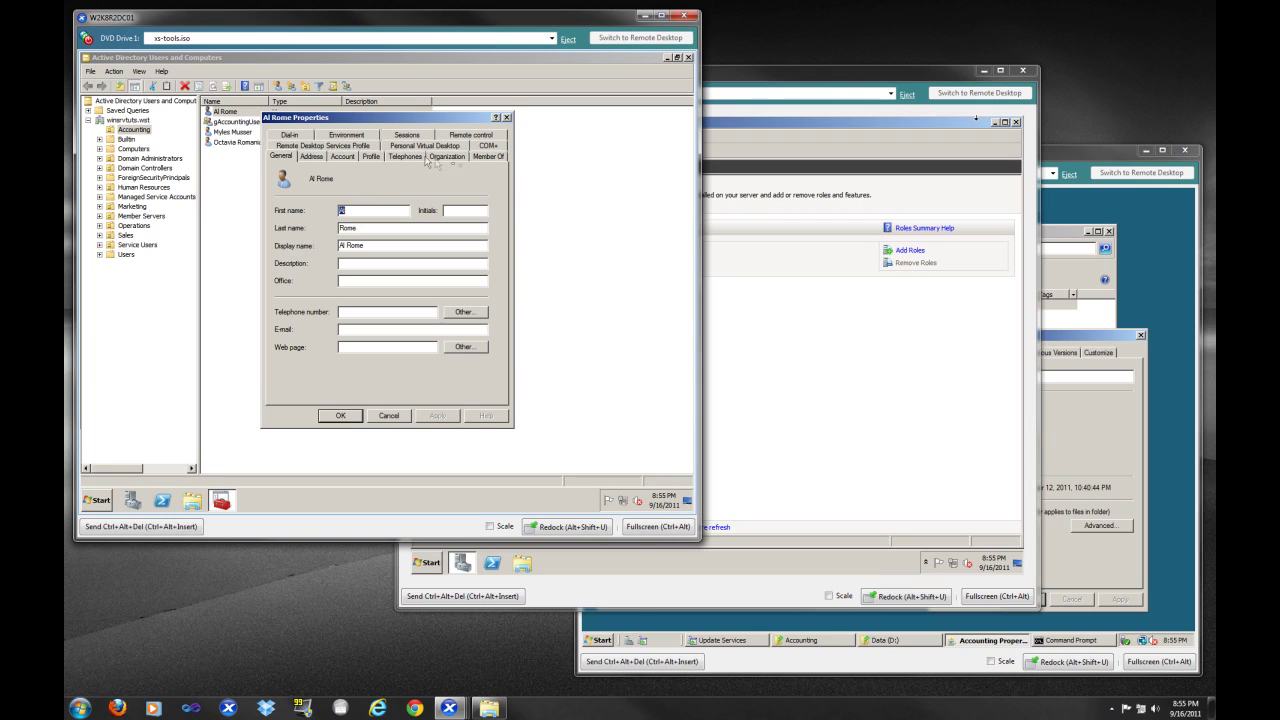
{"action": "left_click", "coordinate": [488, 157]}
{"action": "left_click", "coordinate": [310, 207]}
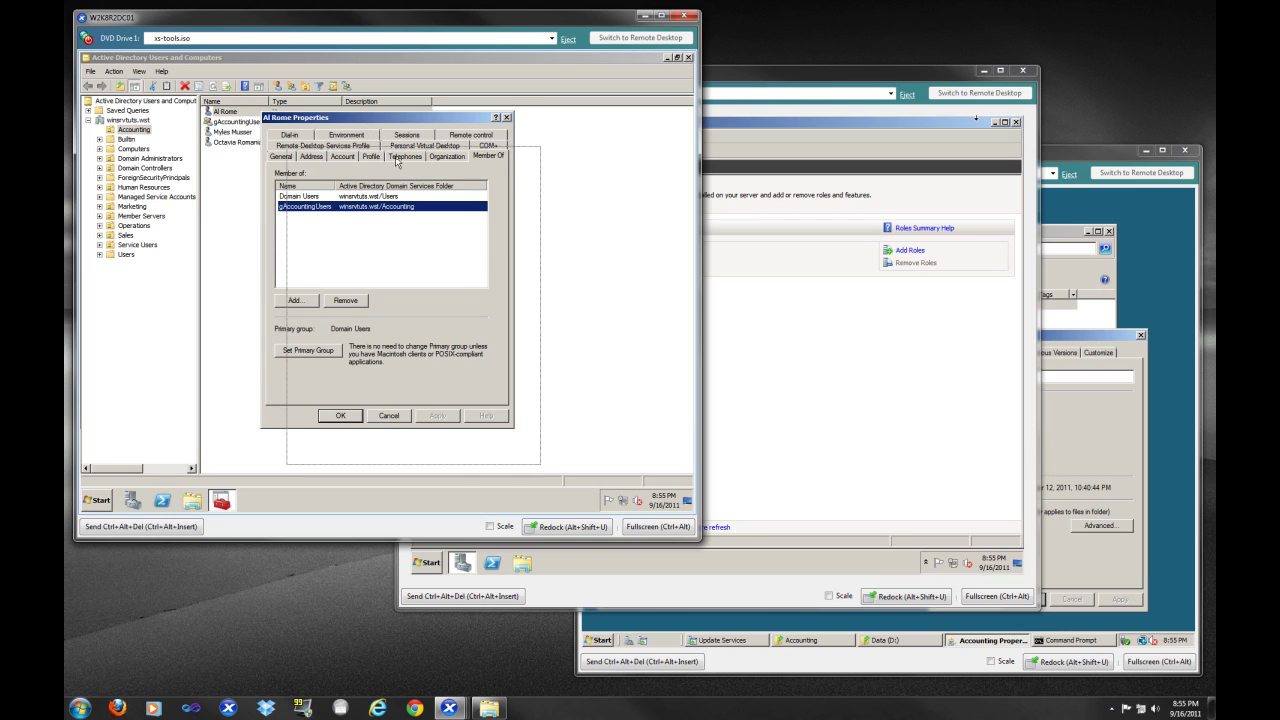
{"action": "left_click_drag", "start_coordinate": [371, 121], "coordinate": [399, 158]}
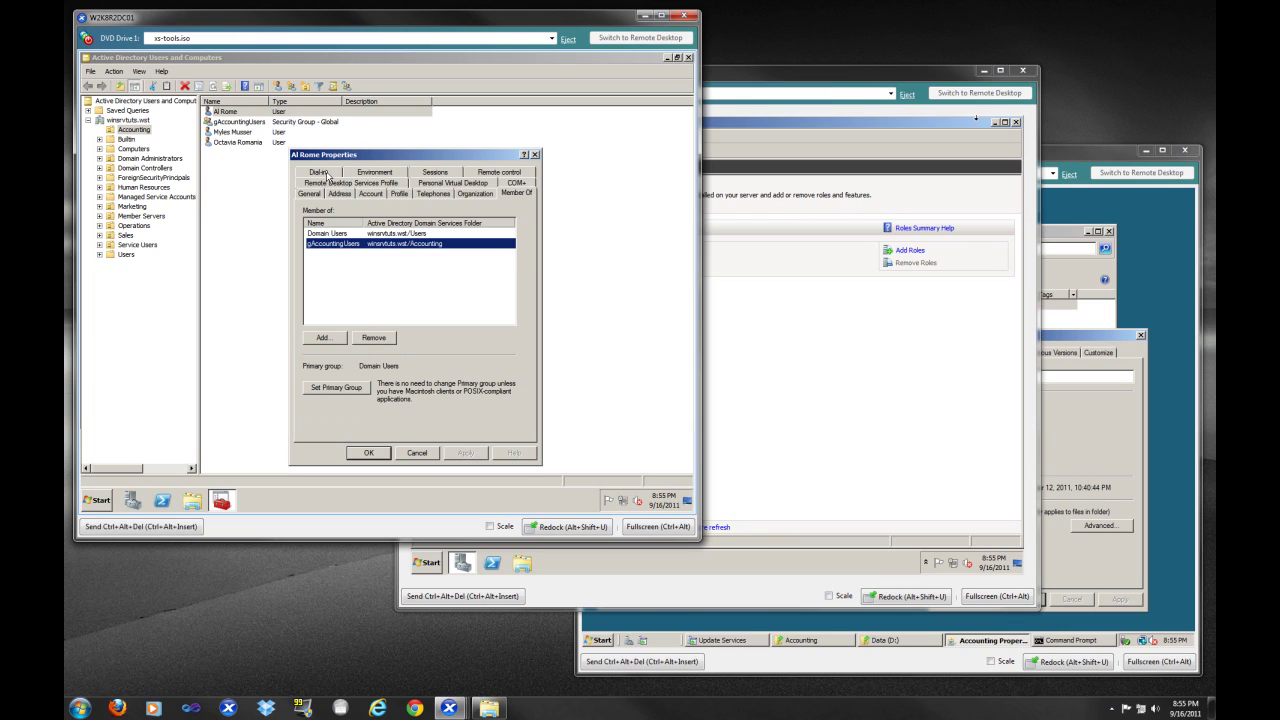
{"action": "left_click", "coordinate": [320, 173]}
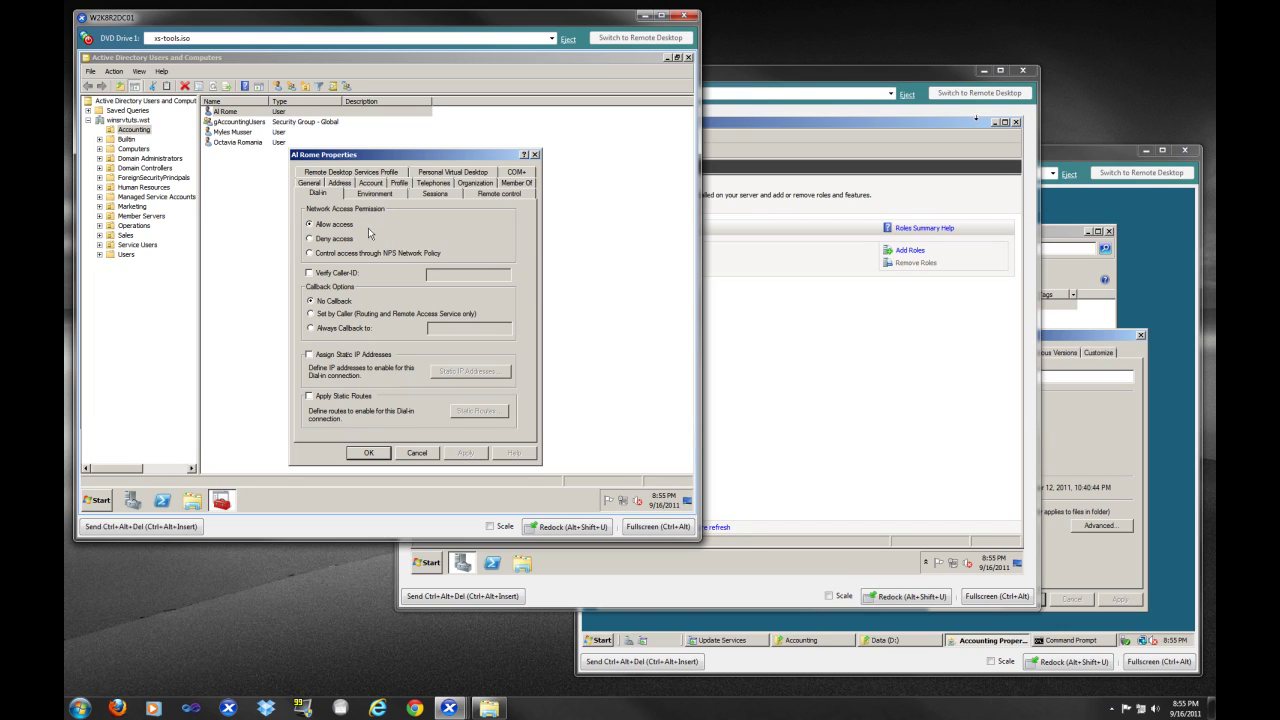
{"action": "left_click", "coordinate": [368, 455]}
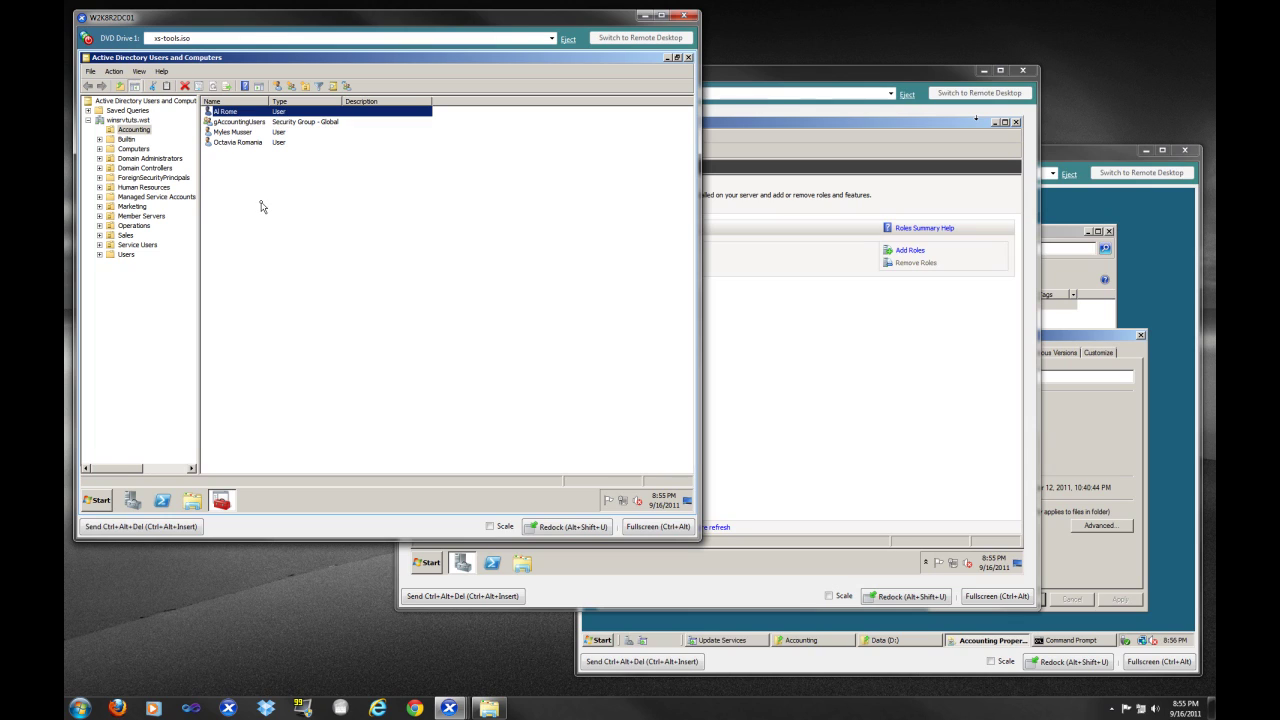
{"action": "left_click", "coordinate": [241, 122]}
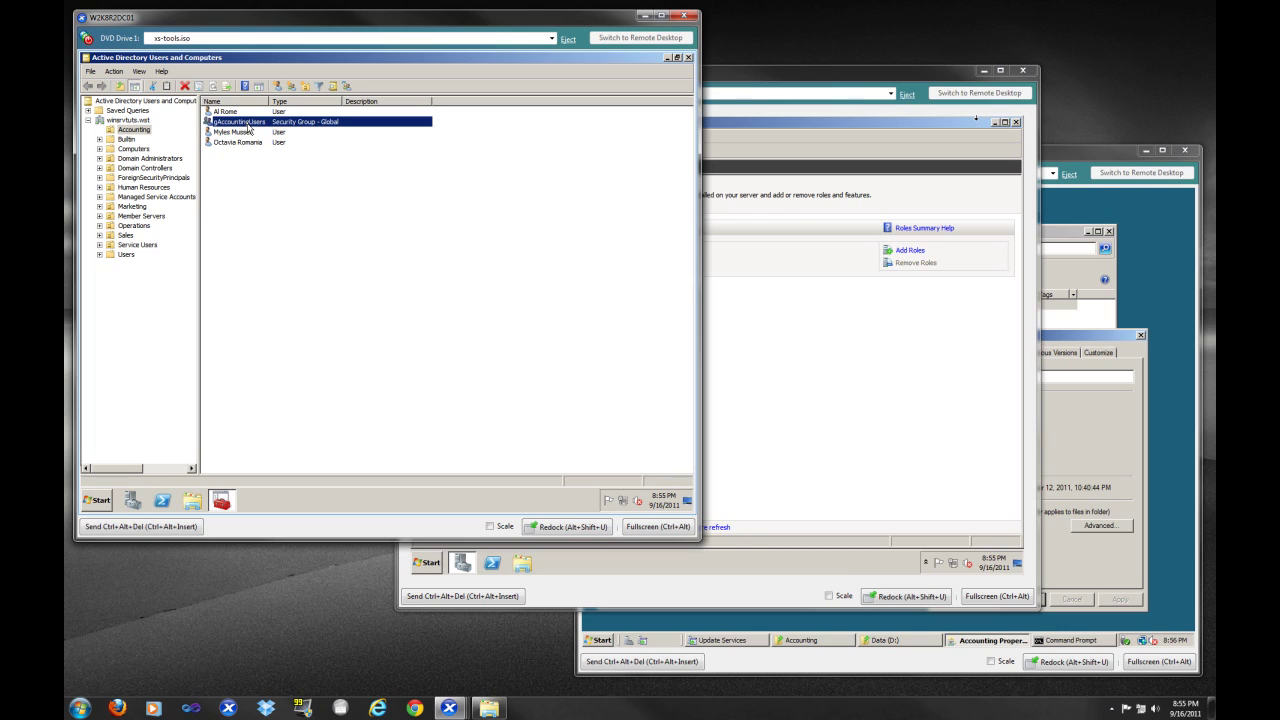
{"action": "right_click", "coordinate": [248, 128]}
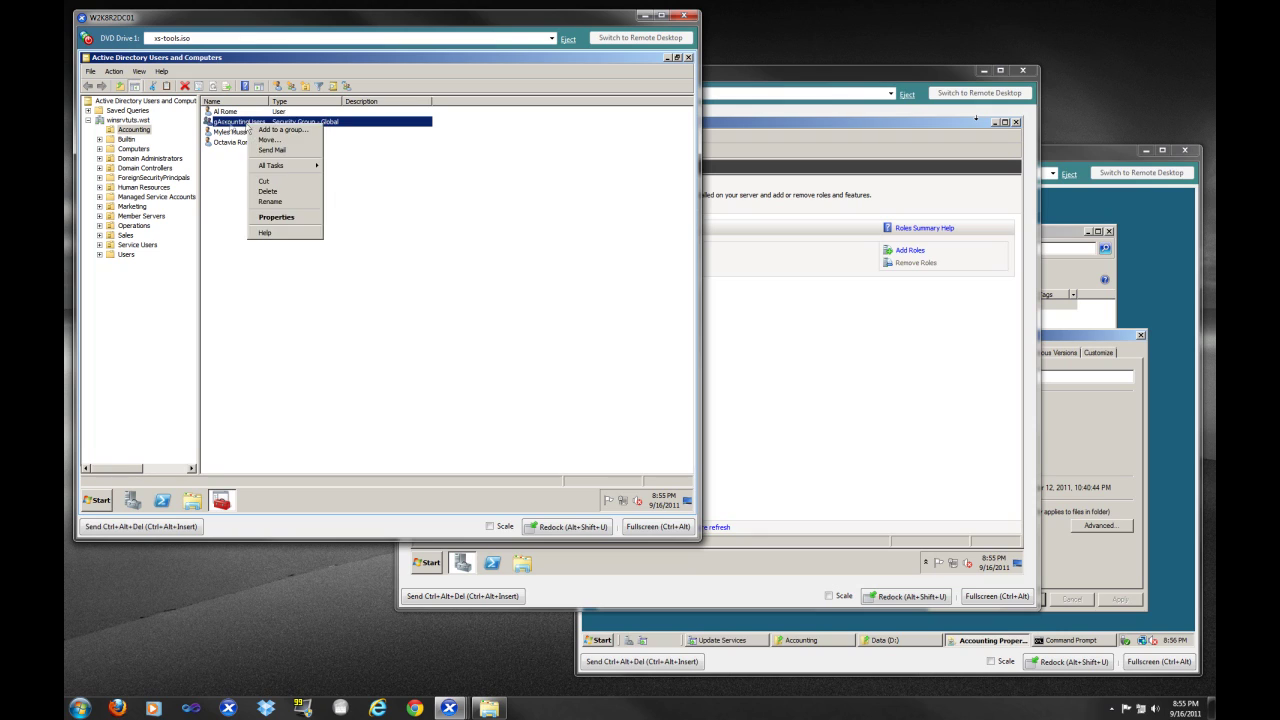
{"action": "left_click", "coordinate": [230, 128]}
{"action": "key", "text": "Escape"}
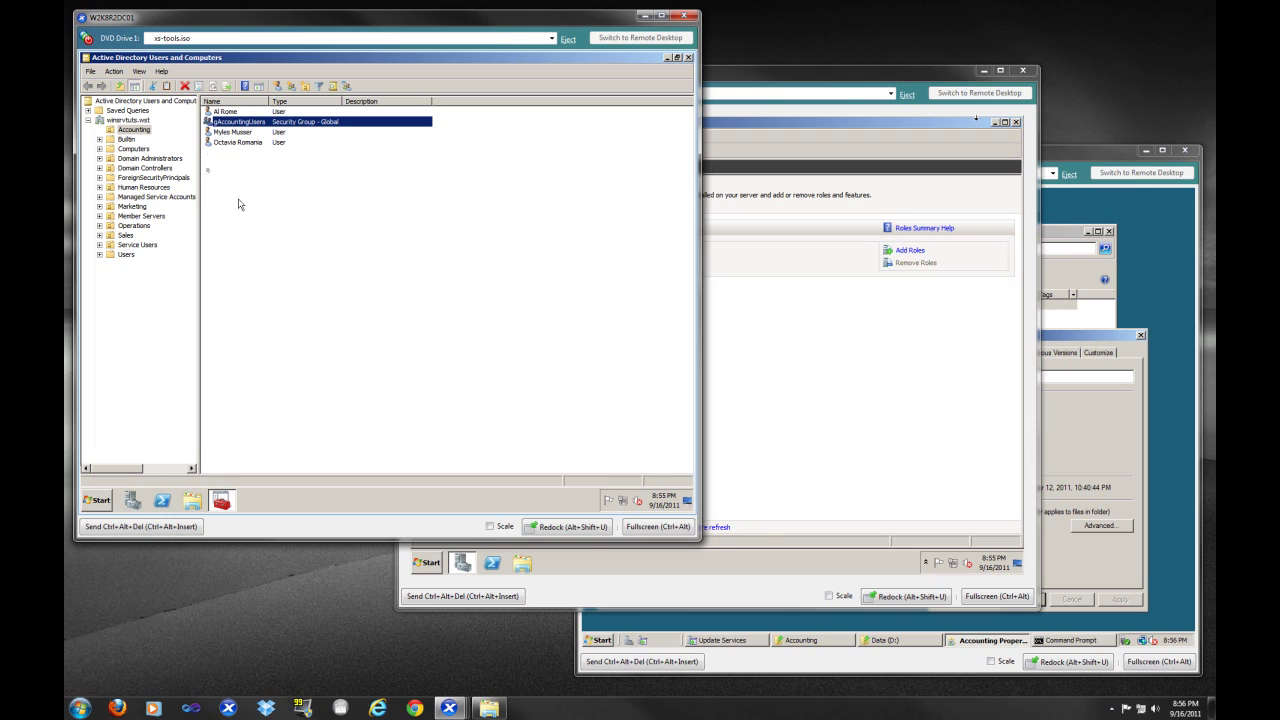
On the app server W2K8R1APP01, open the Accounting folder on the Data drive
{"action": "left_click", "coordinate": [848, 84]}
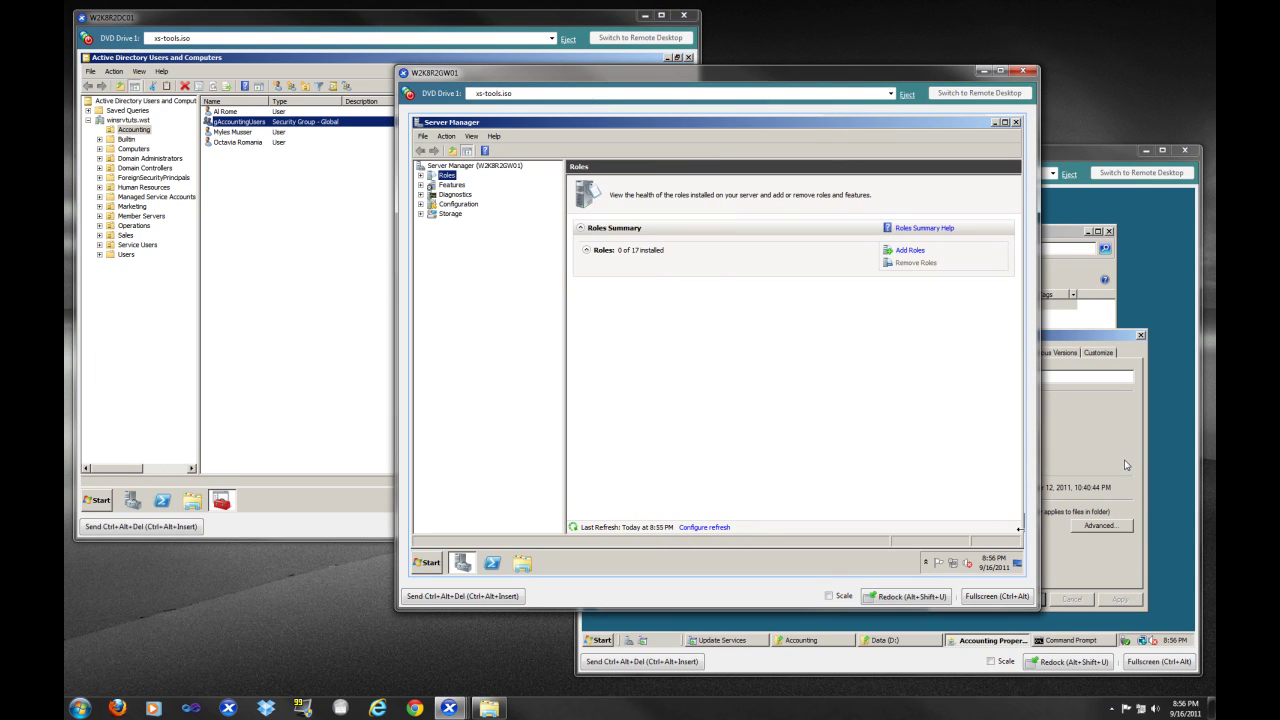
{"action": "left_click", "coordinate": [1085, 168]}
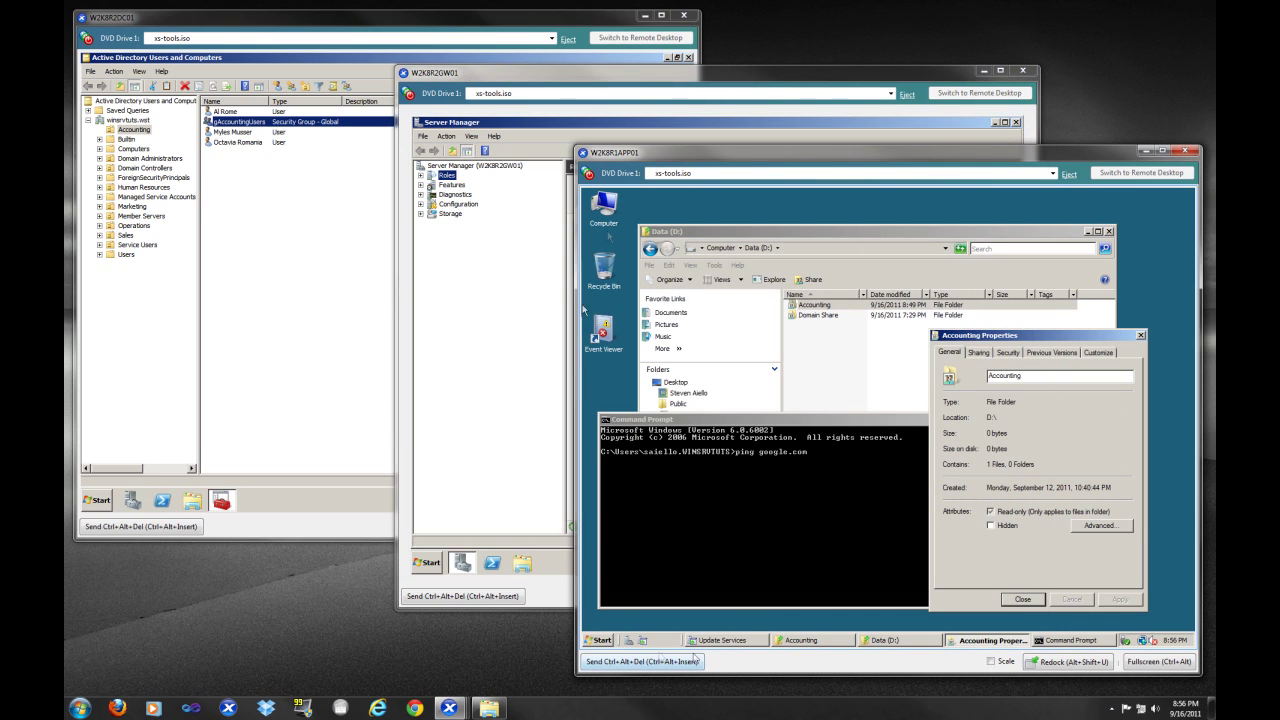
{"action": "left_click", "coordinate": [816, 305]}
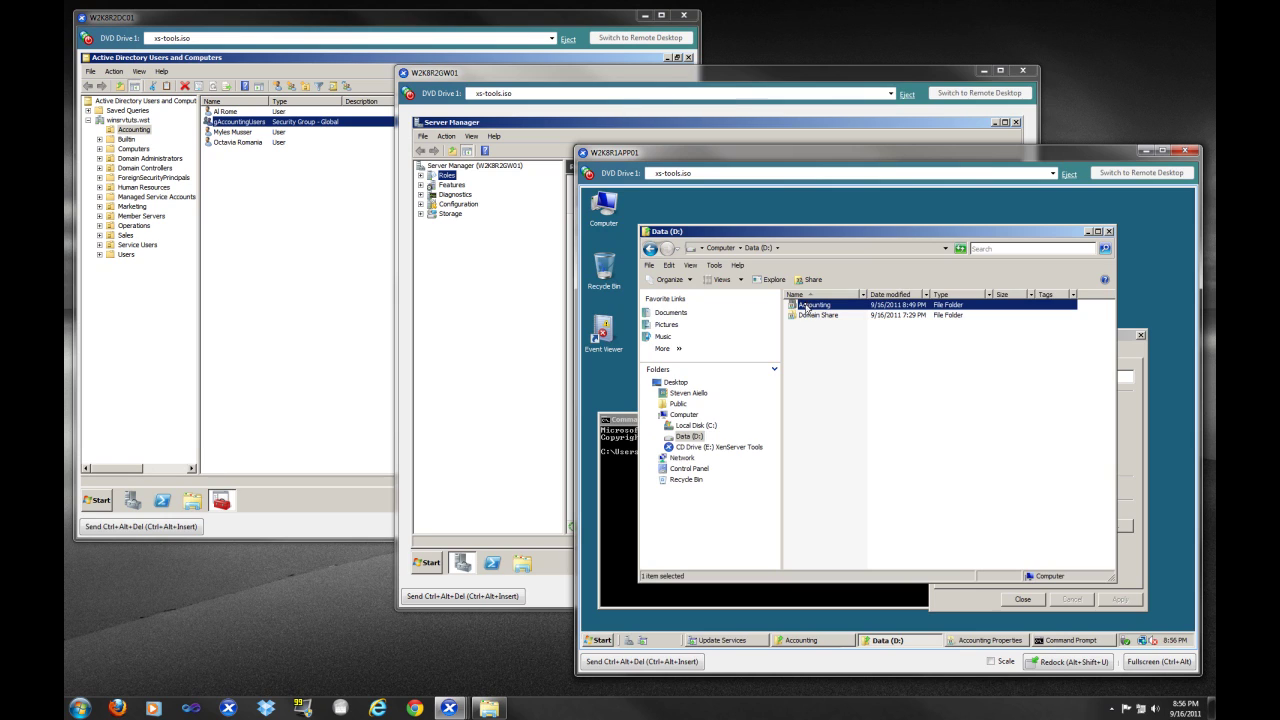
{"action": "double_click", "coordinate": [806, 308]}
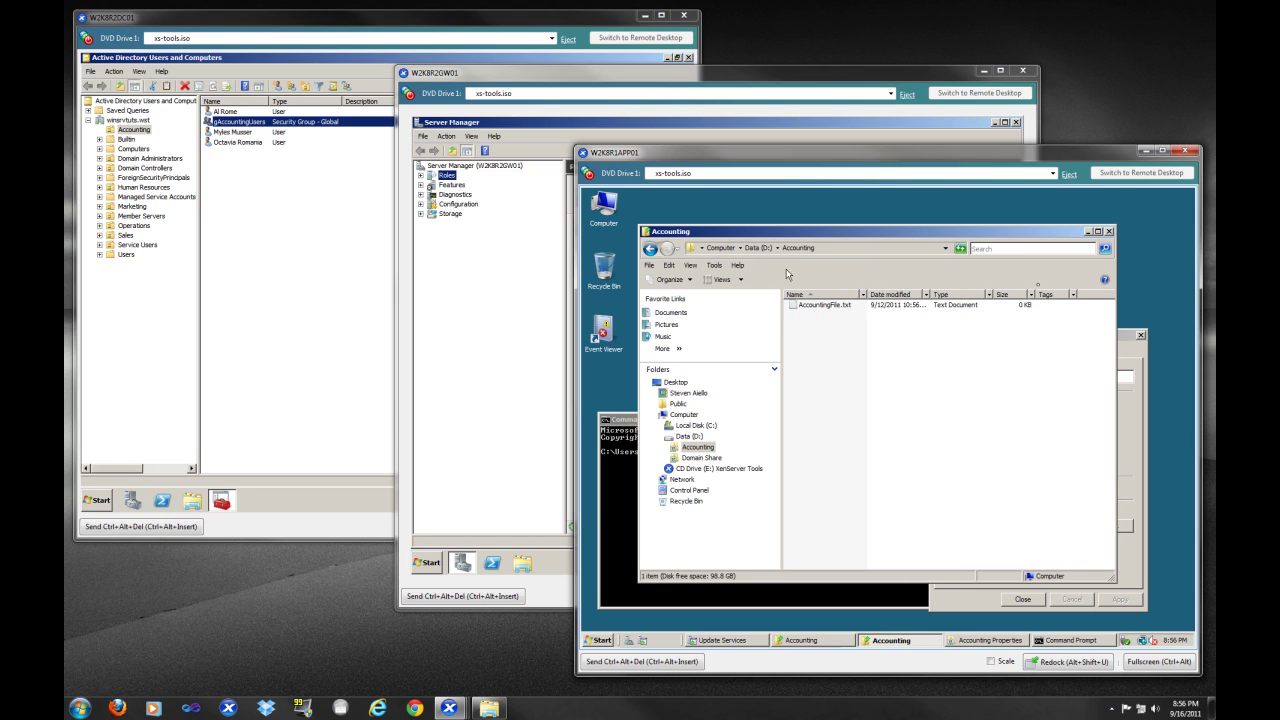
{"action": "left_click", "coordinate": [1087, 231]}
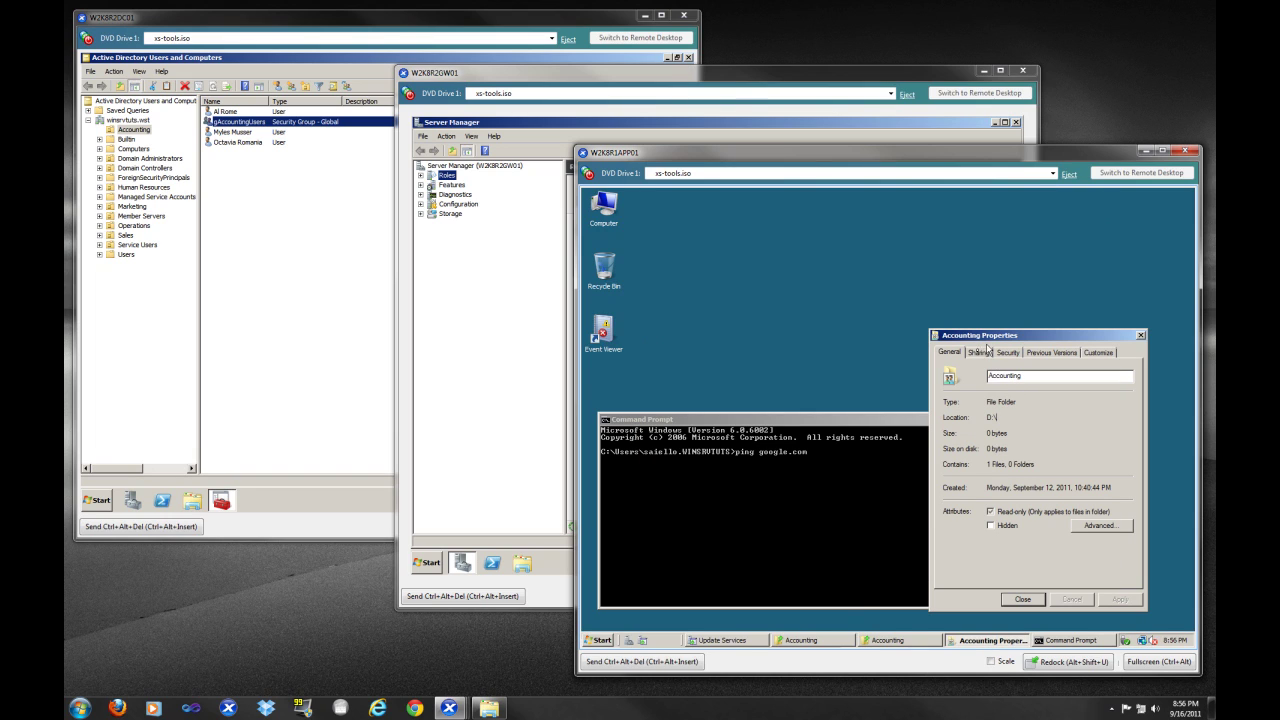
Review the Accounting share's sharing for gAccountingUsers and its Security tab, then close the properties
{"action": "left_click", "coordinate": [980, 353]}
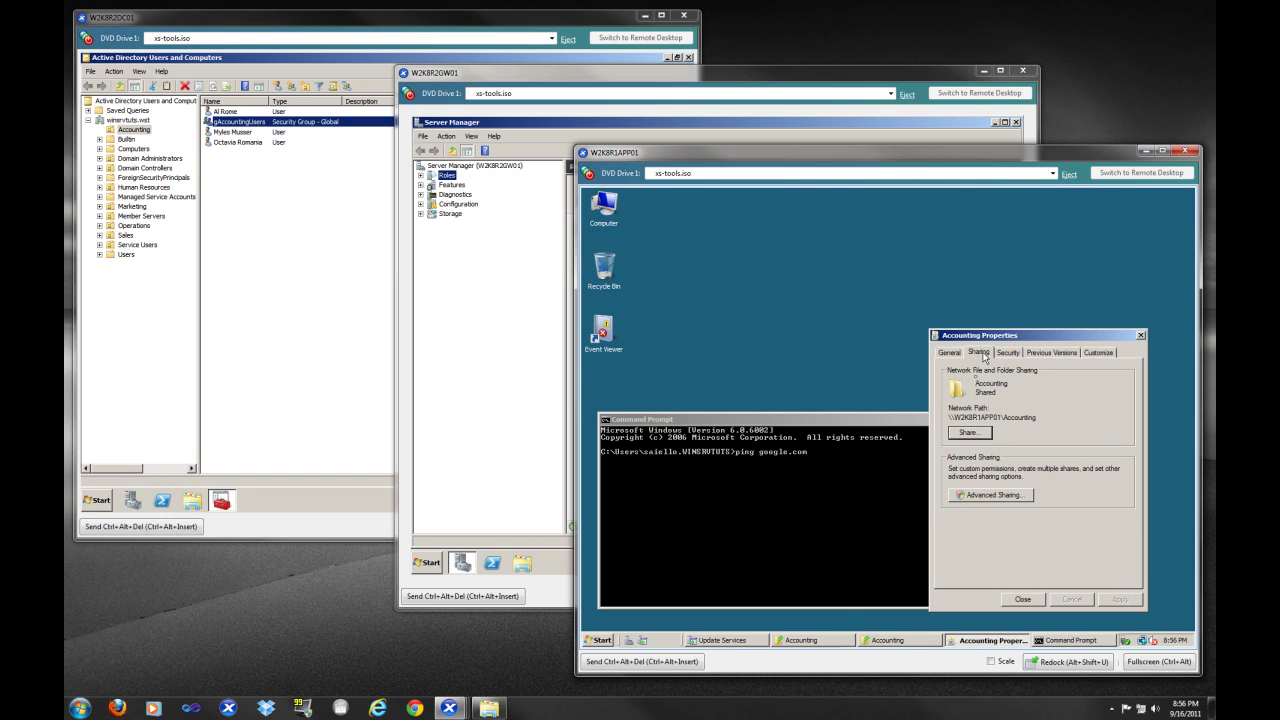
{"action": "left_click", "coordinate": [968, 433]}
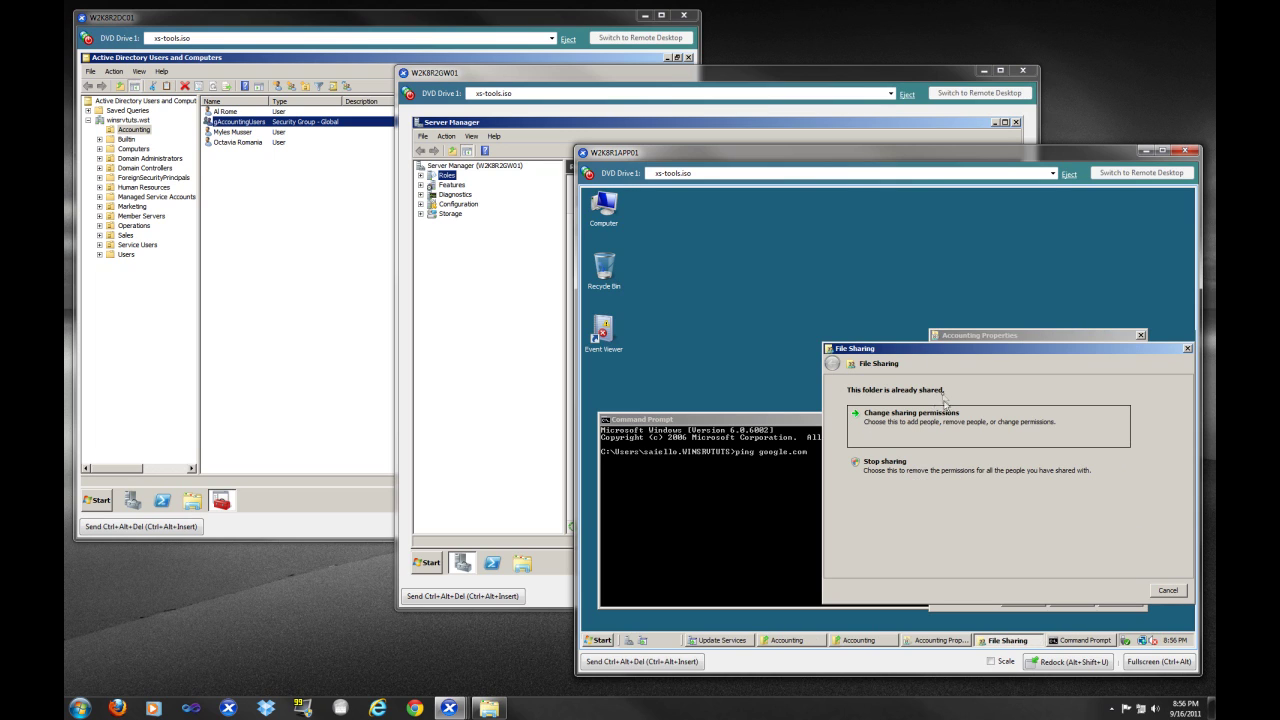
{"action": "left_click", "coordinate": [934, 421]}
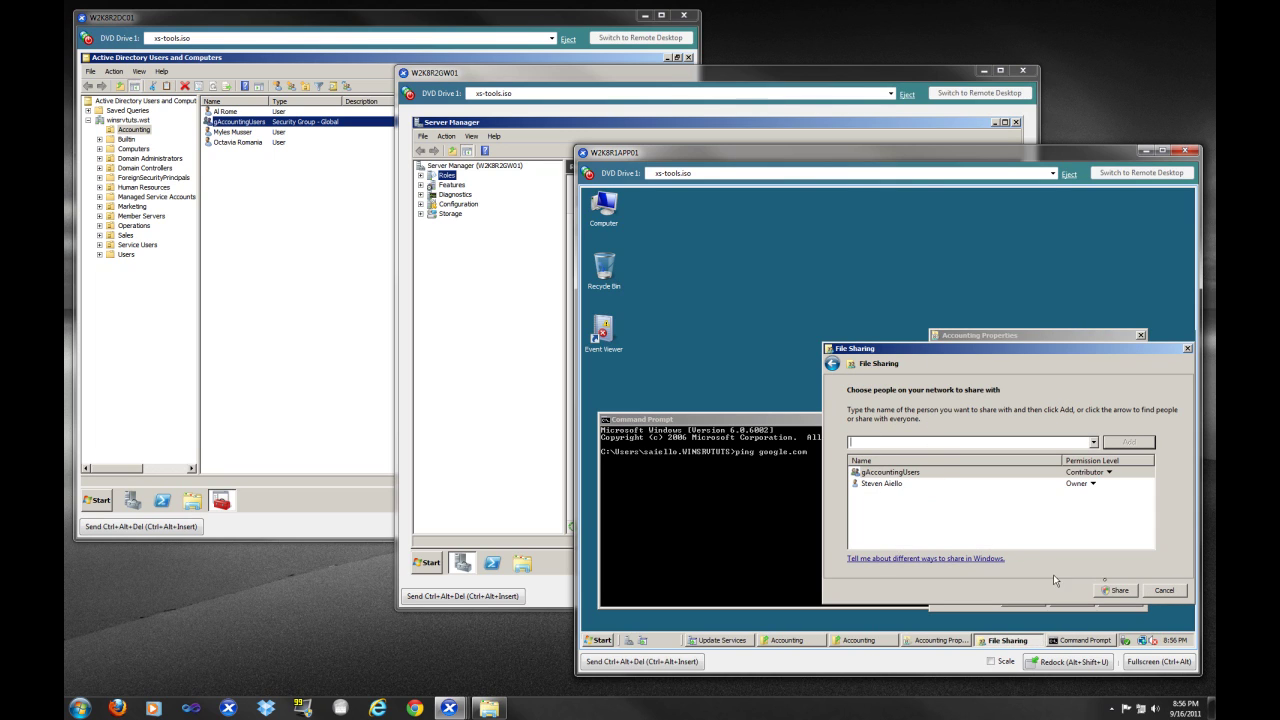
{"action": "left_click", "coordinate": [1156, 592]}
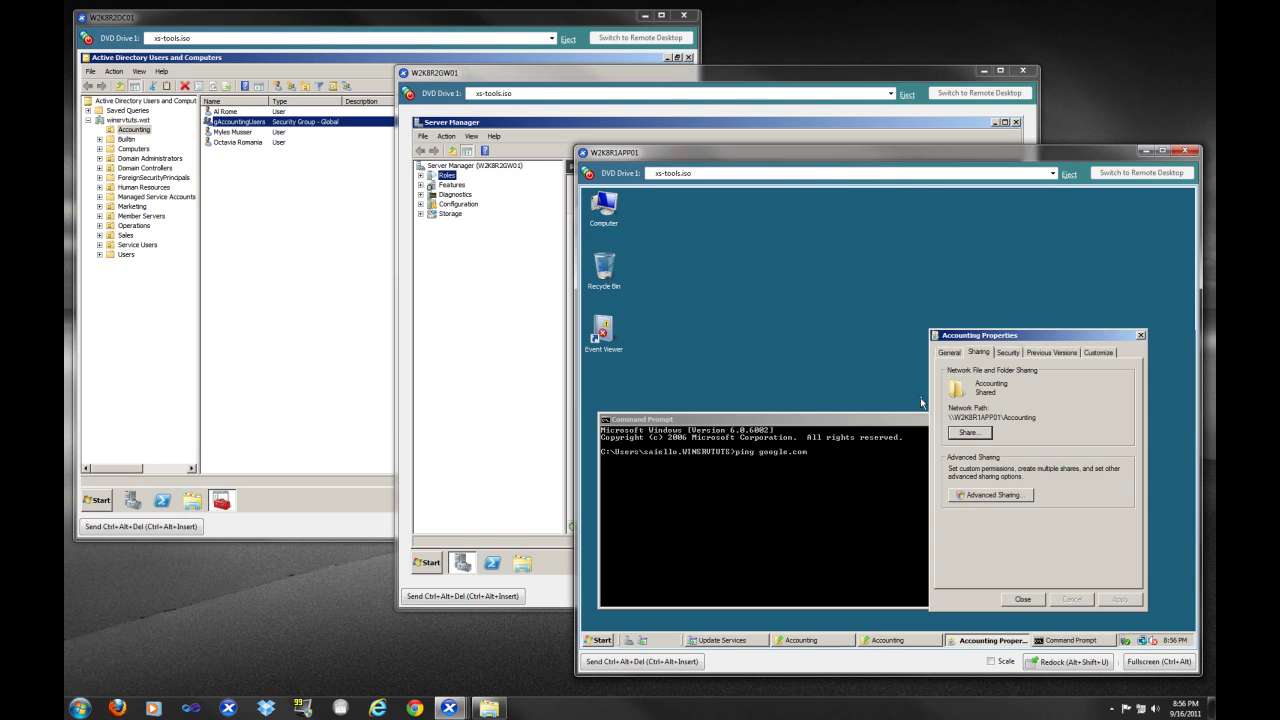
{"action": "left_click", "coordinate": [1007, 352]}
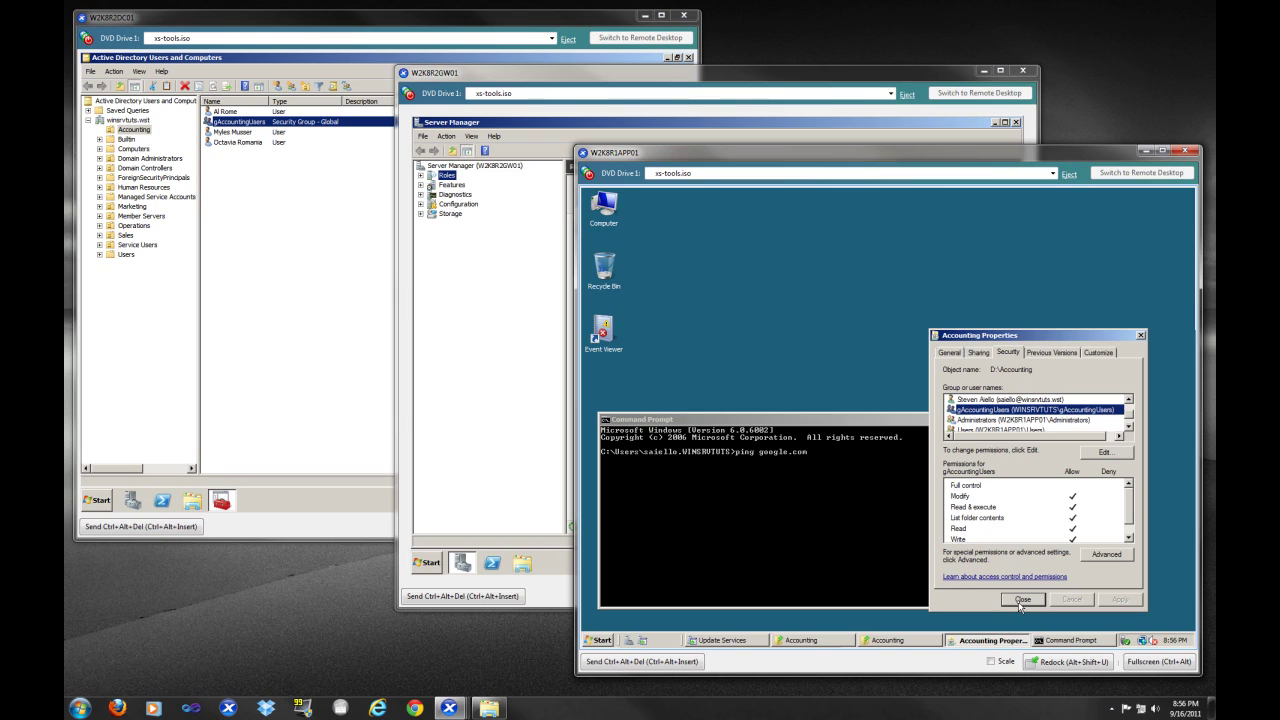
{"action": "left_click", "coordinate": [1021, 601]}
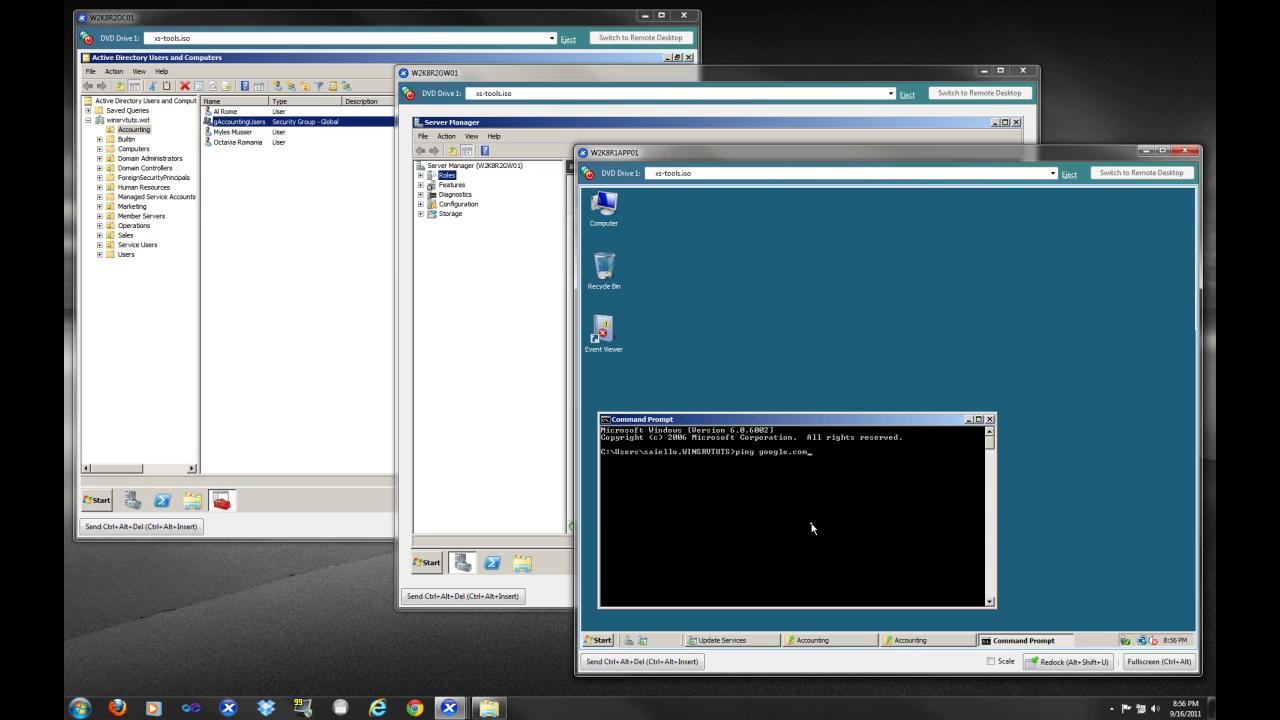
Run ping google.com, which fails to find the host, then switch to the gateway W2K8R2GW01
{"action": "key", "text": "Return"}
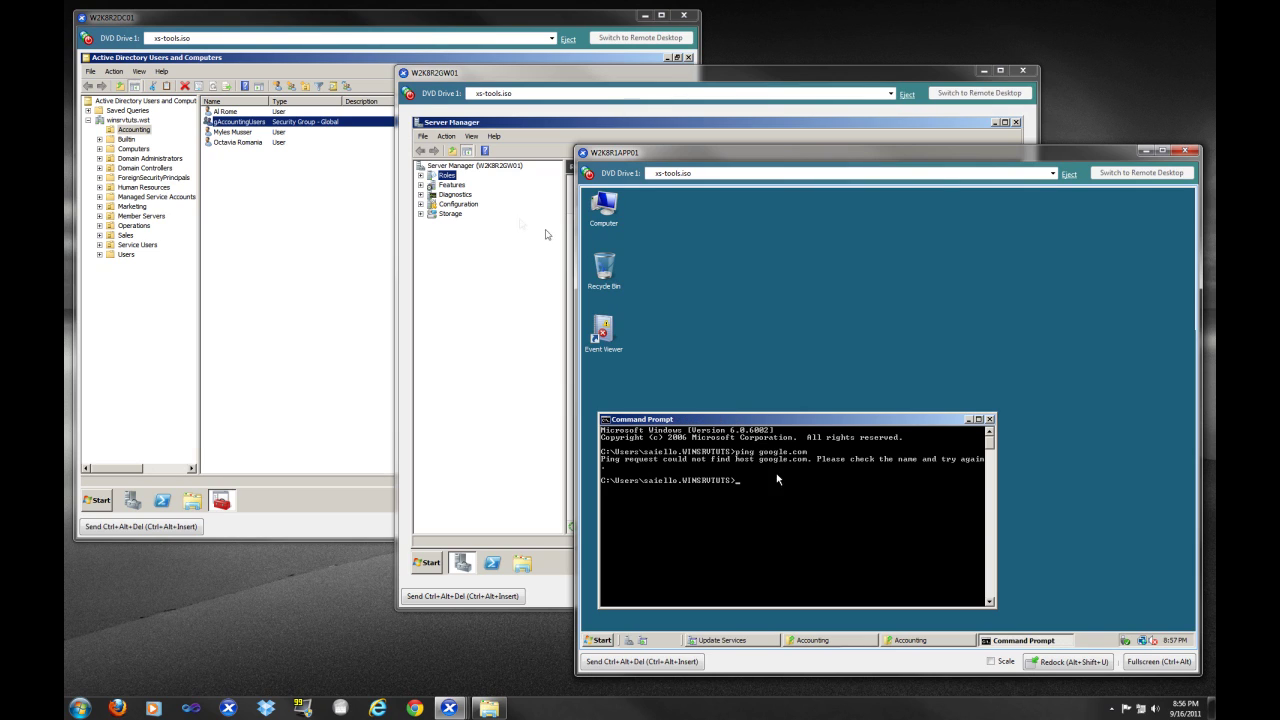
{"action": "left_click", "coordinate": [685, 79]}
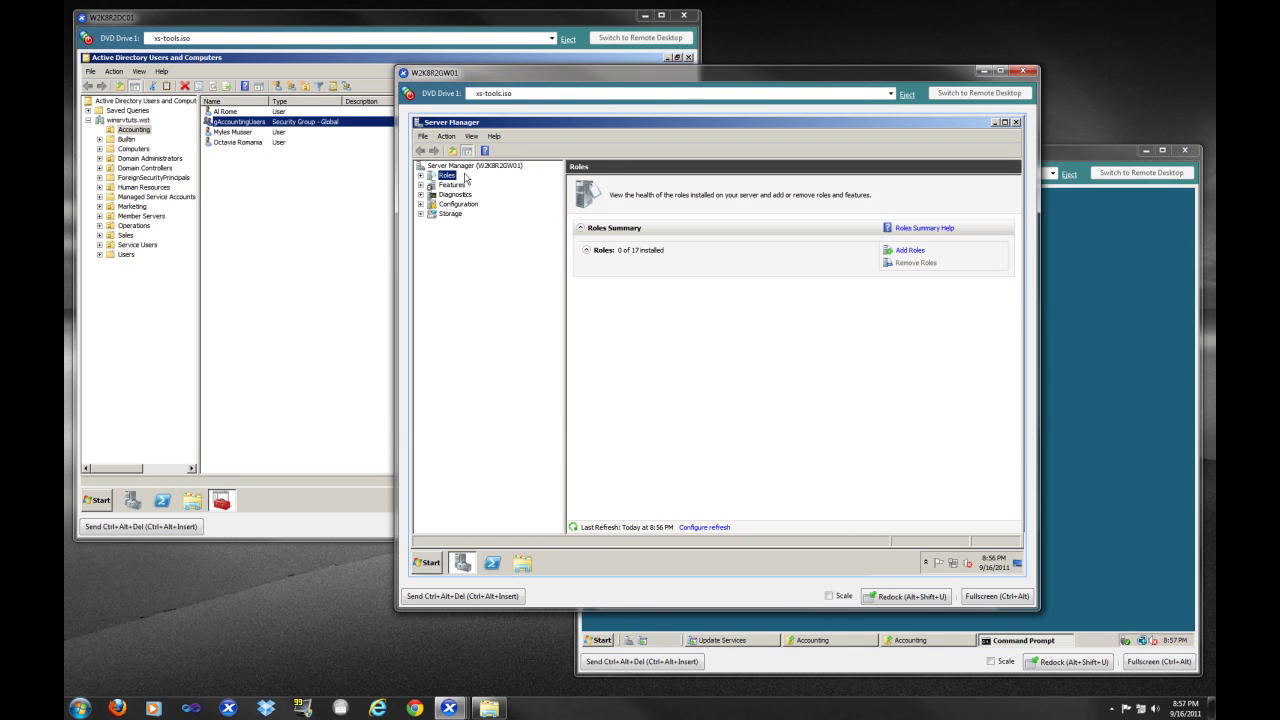
Clear the other consoles and add the Network Policy and Access Services role in the Add Roles Wizard
{"action": "left_click", "coordinate": [646, 14]}
{"action": "left_click", "coordinate": [1146, 151]}
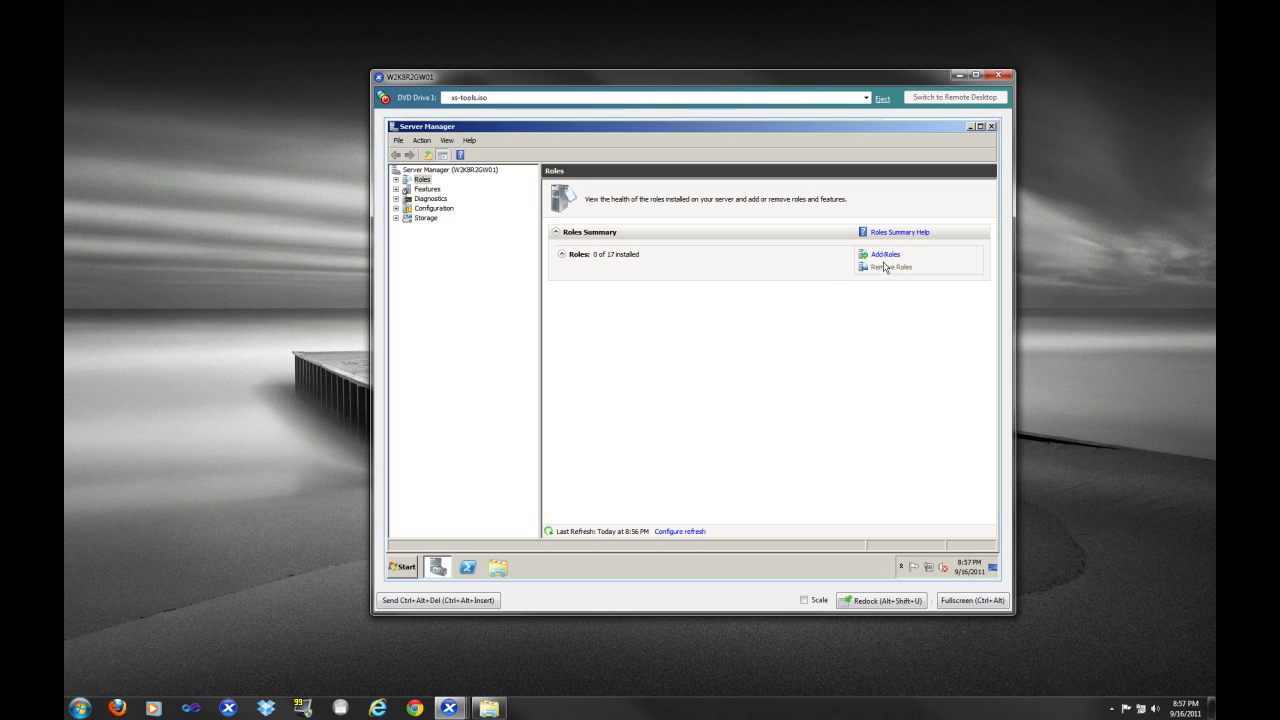
{"action": "left_click", "coordinate": [885, 255]}
{"action": "left_click", "coordinate": [785, 490]}
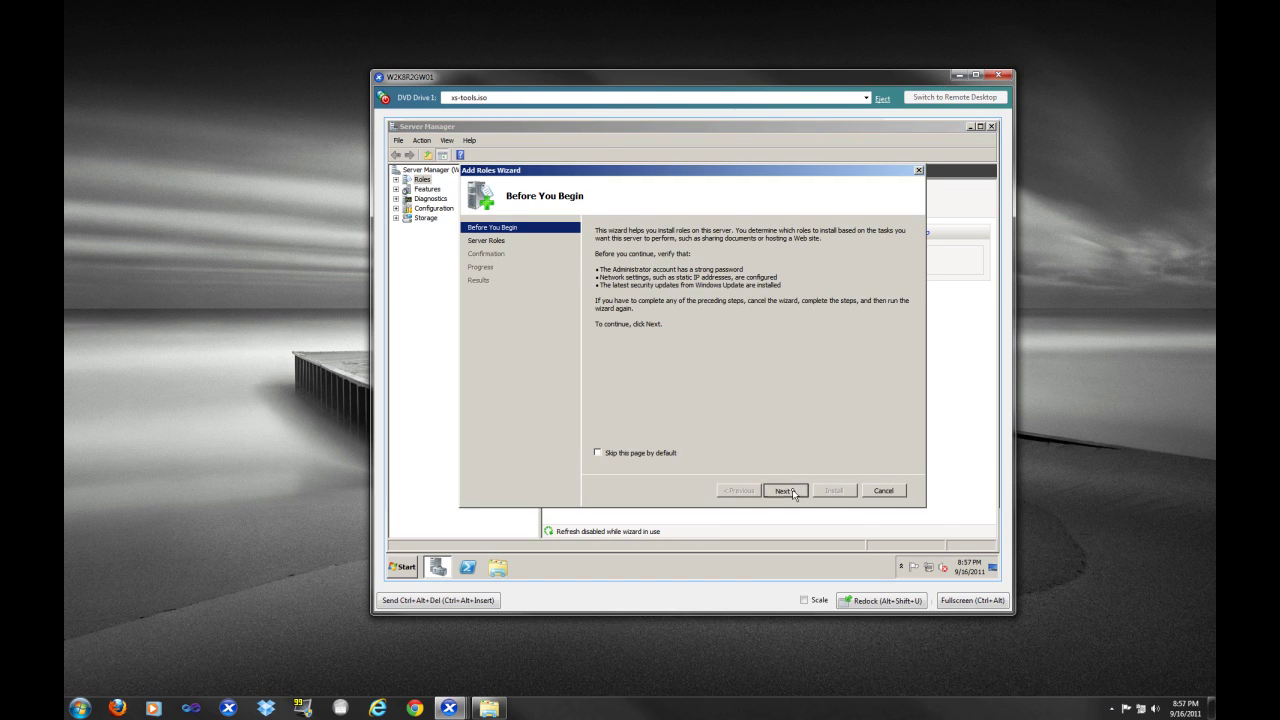
{"action": "left_click", "coordinate": [618, 362]}
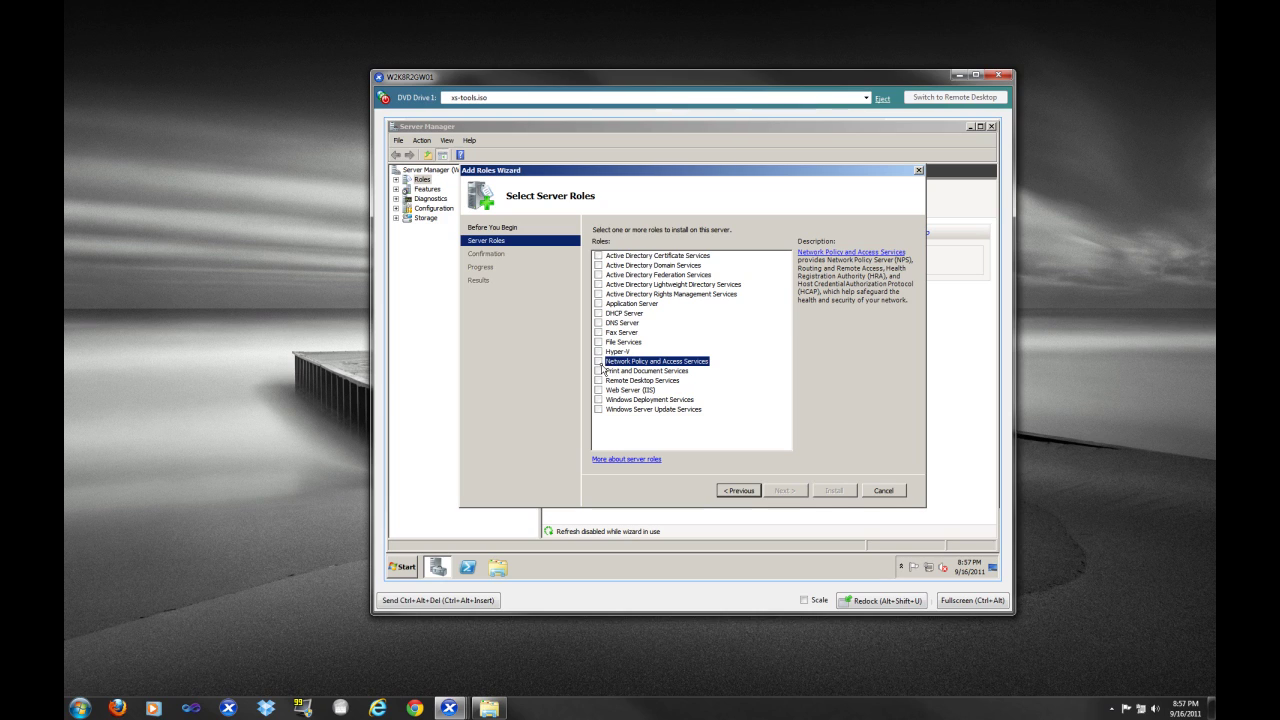
{"action": "left_click", "coordinate": [598, 361]}
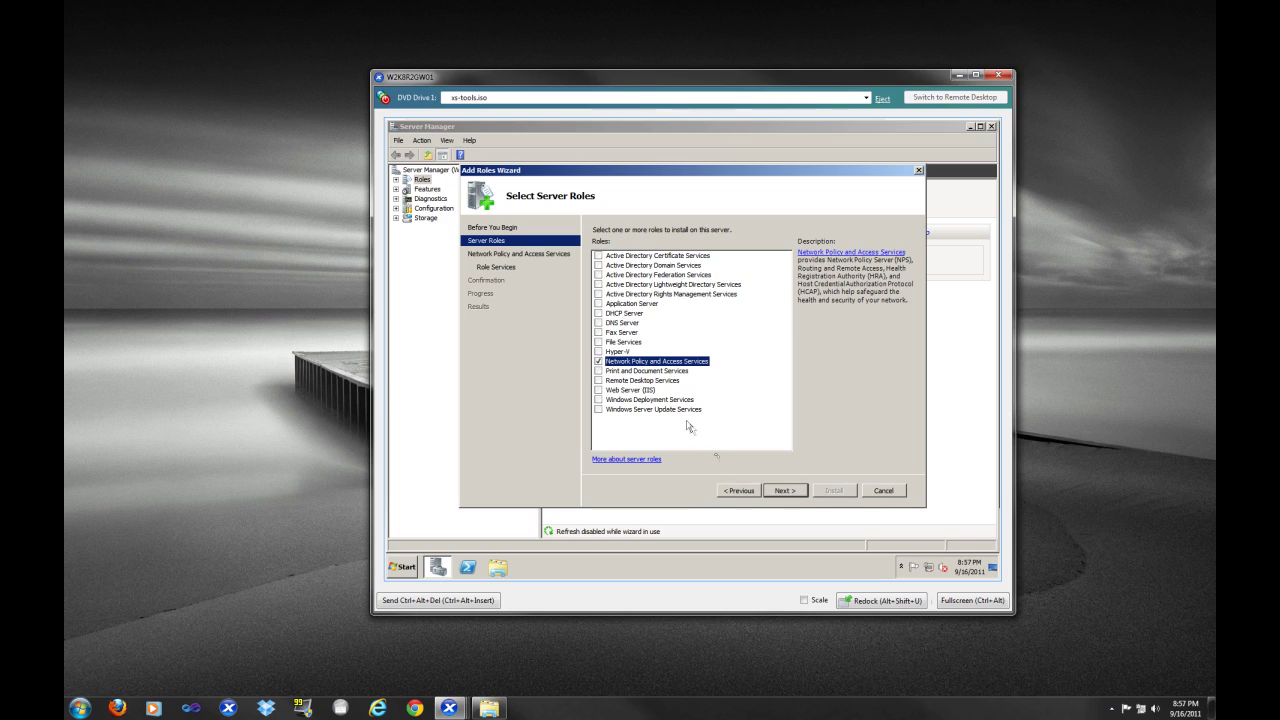
{"action": "left_click", "coordinate": [781, 491]}
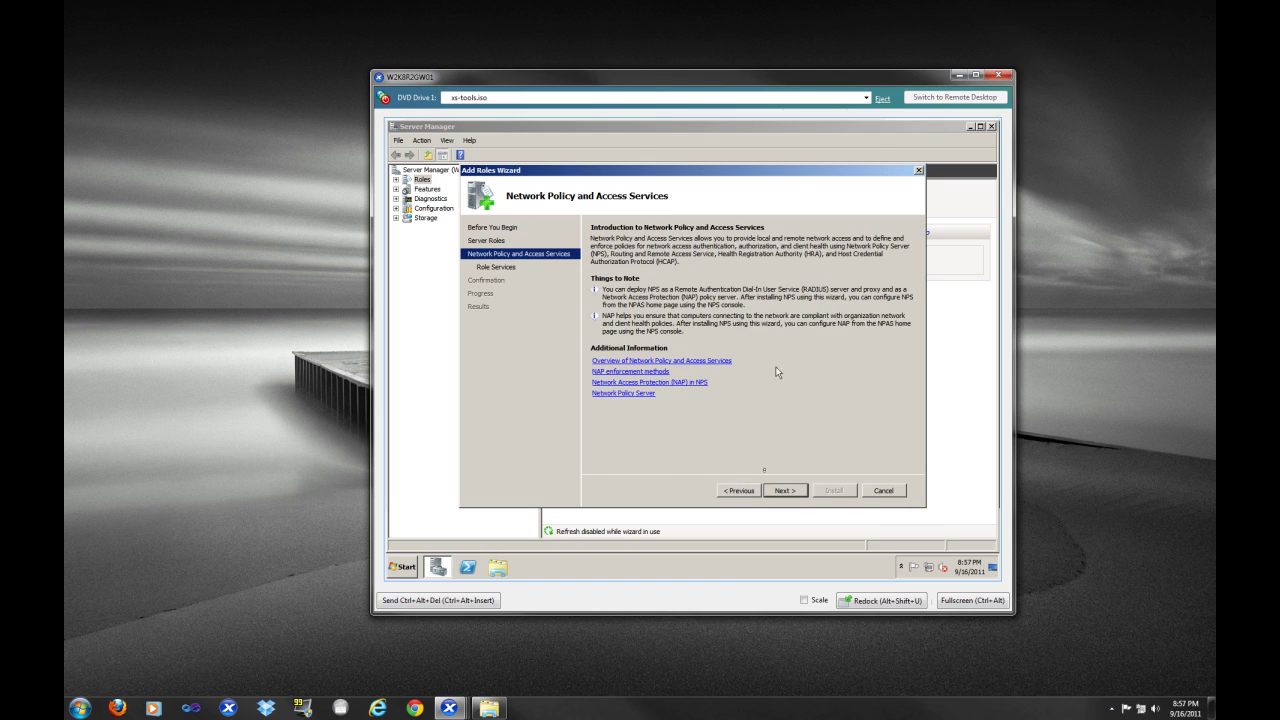
Tick Routing and Remote Access Services, including Remote Access Service and Routing, as role services
{"action": "left_click", "coordinate": [767, 489]}
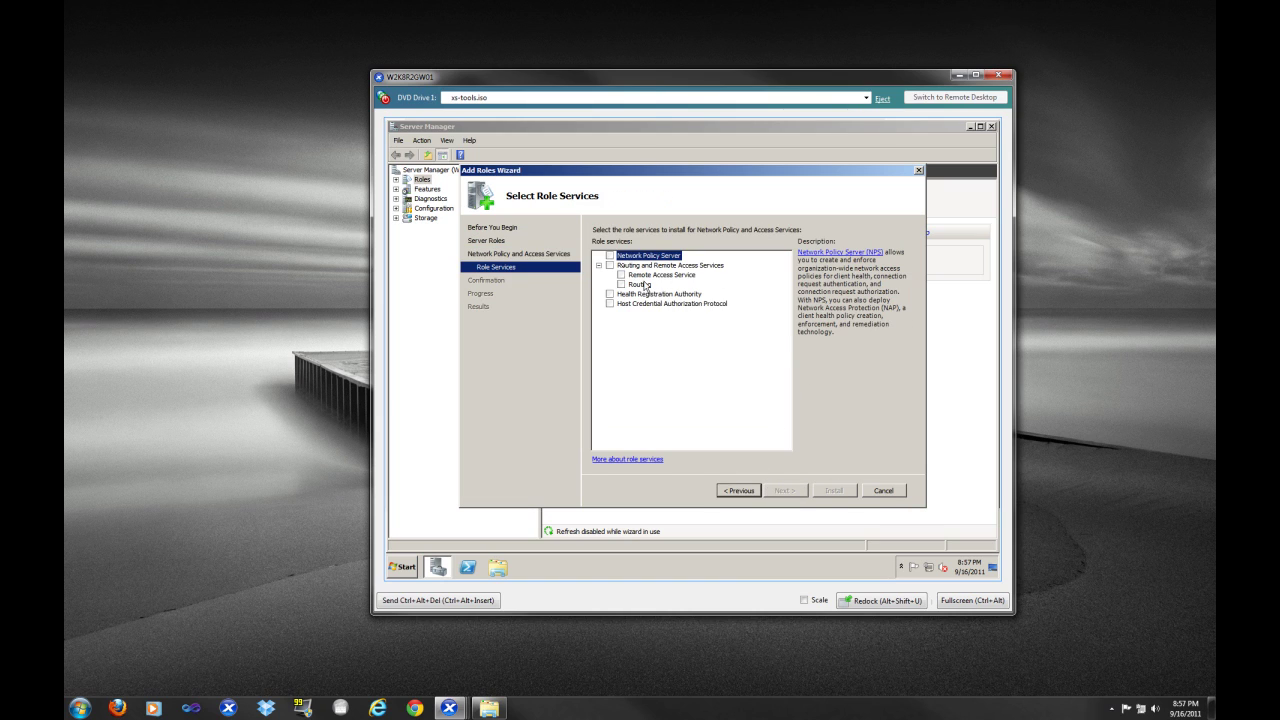
{"action": "left_click", "coordinate": [610, 266]}
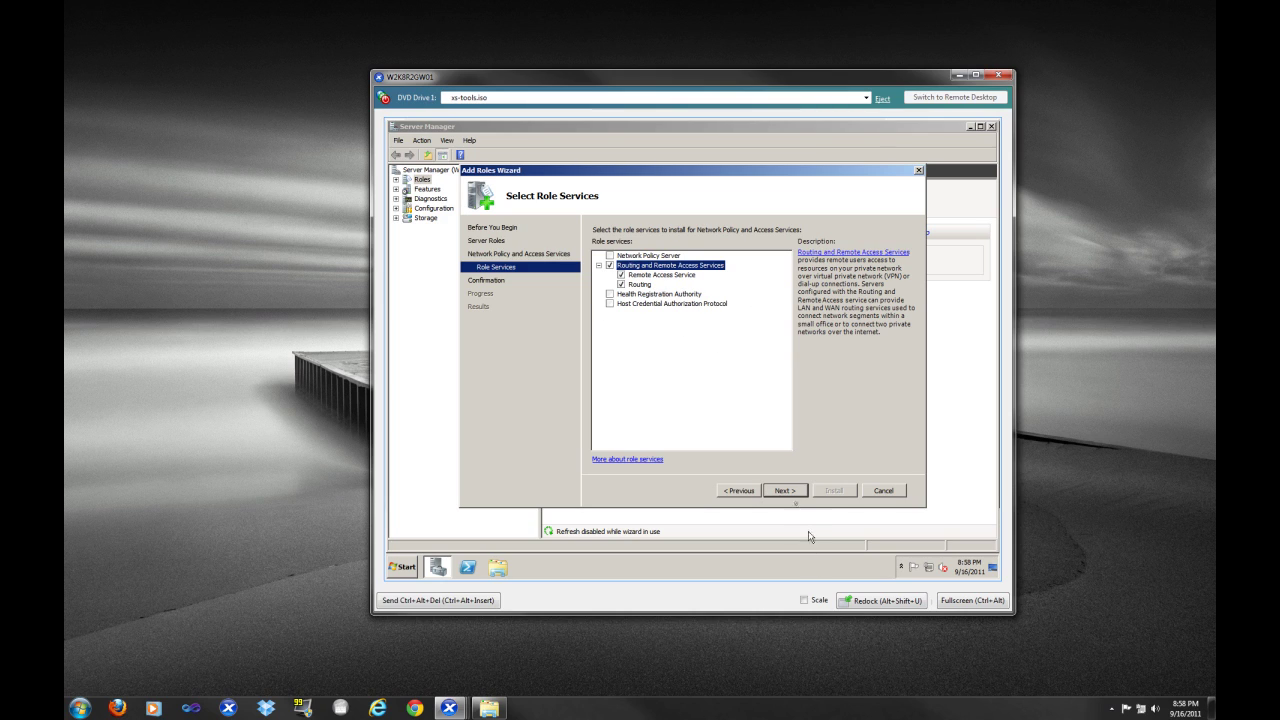
Install the selected role services, then close the wizard and Server Manager
{"action": "left_click", "coordinate": [792, 491]}
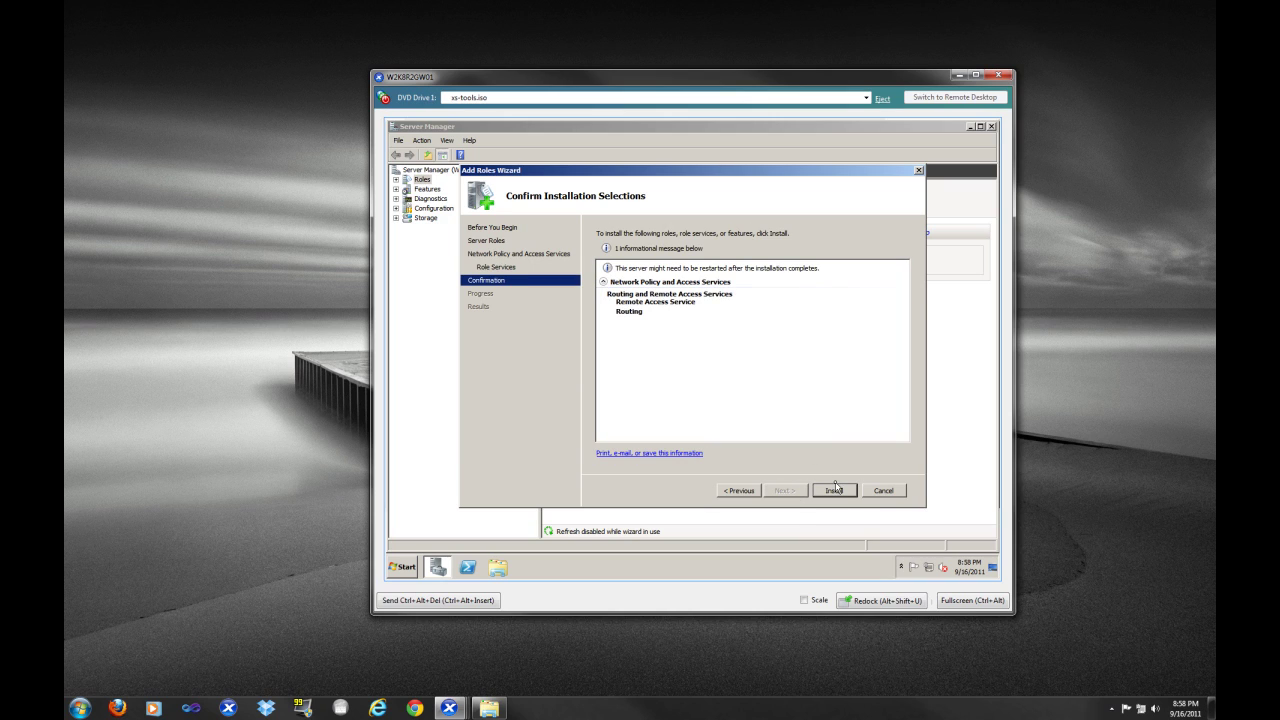
{"action": "left_click", "coordinate": [835, 489]}
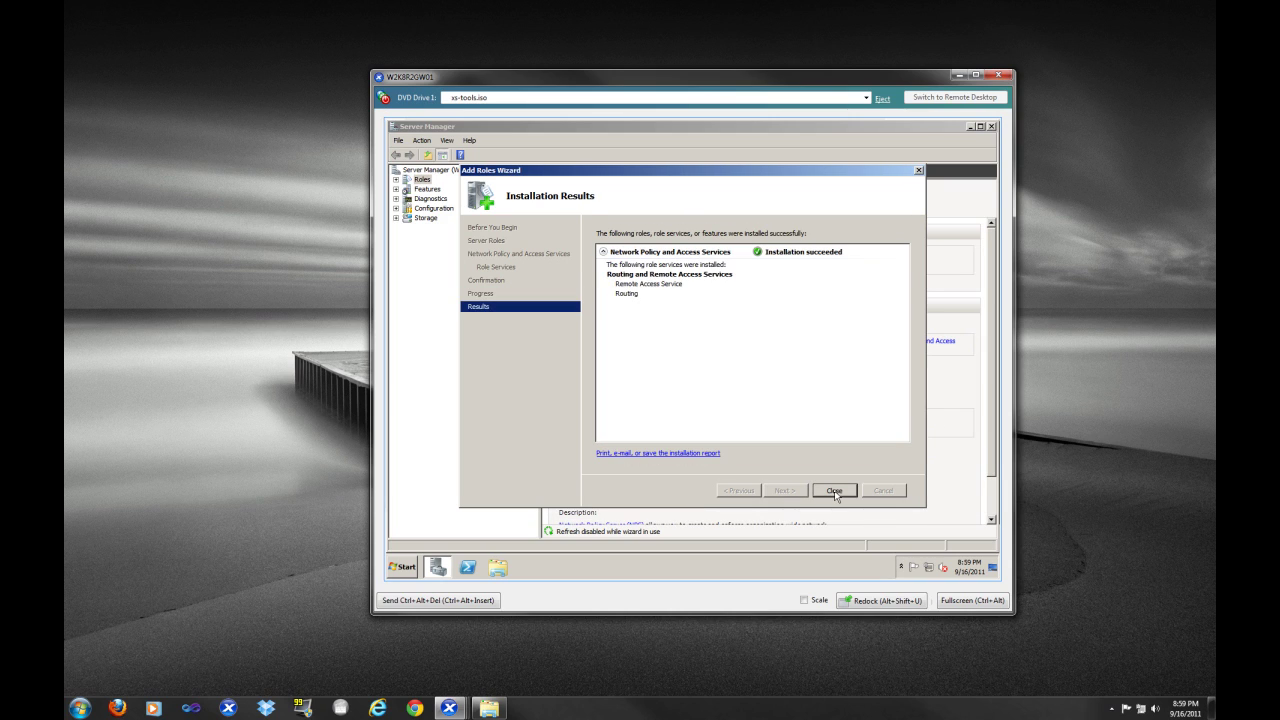
{"action": "left_click", "coordinate": [834, 490]}
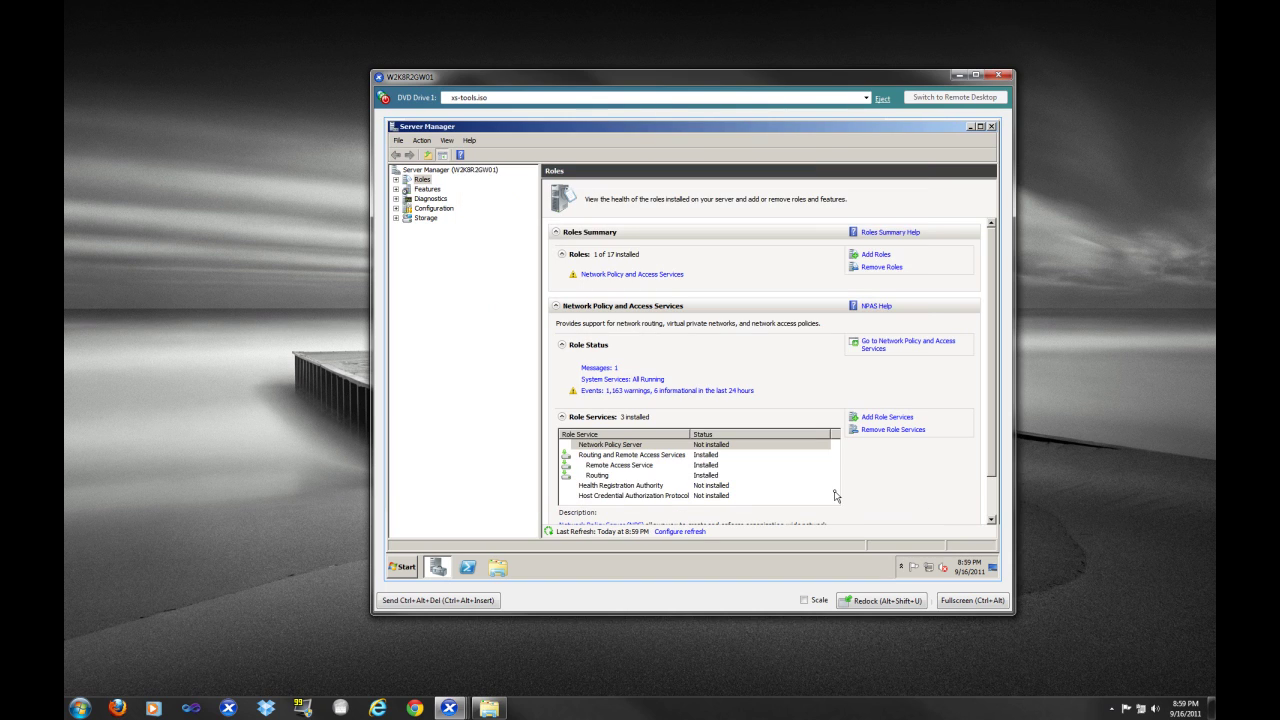
{"action": "left_click", "coordinate": [990, 128]}
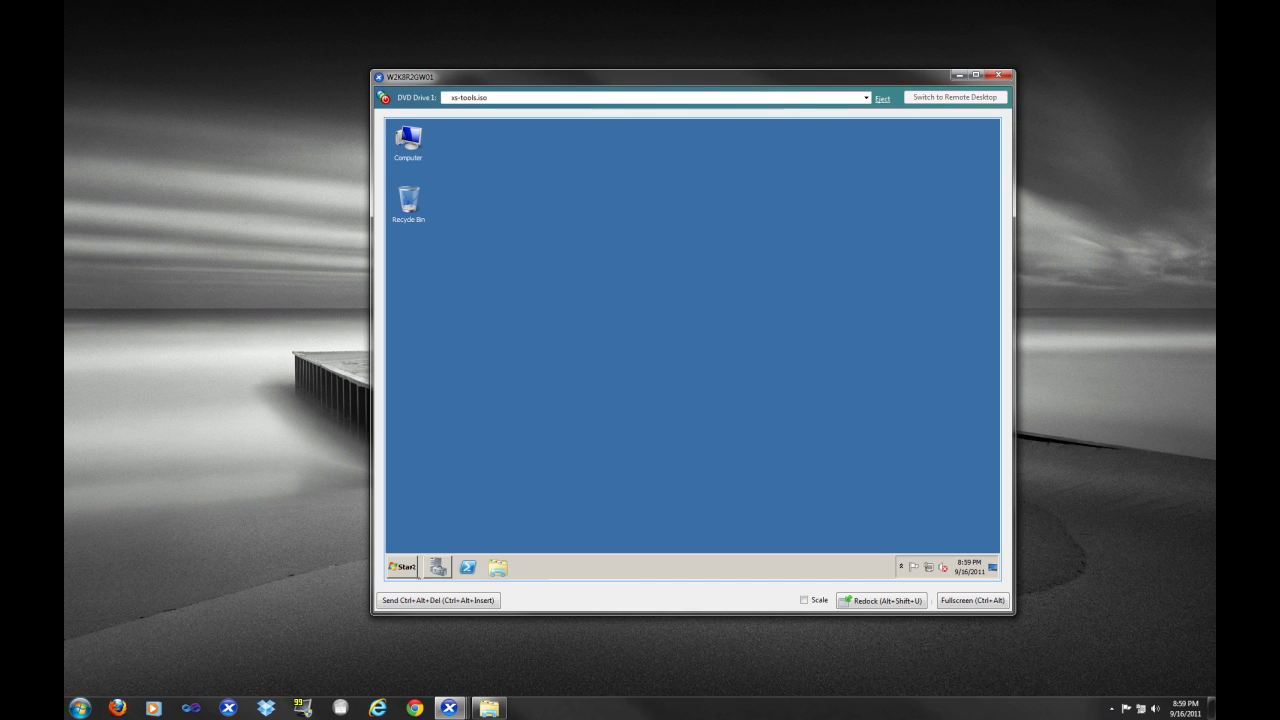
Launch Routing and Remote Access and disable the local server's existing router configuration
{"action": "left_click", "coordinate": [405, 567]}
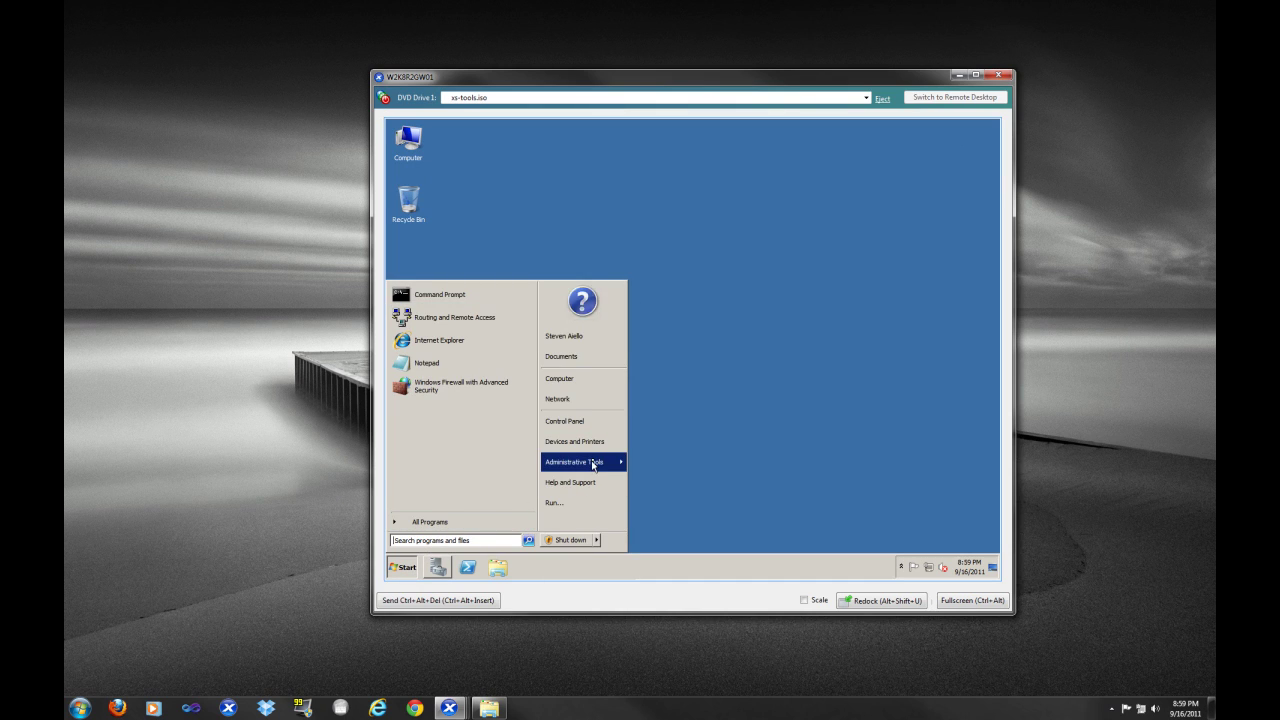
{"action": "mouse_move", "coordinate": [593, 463]}
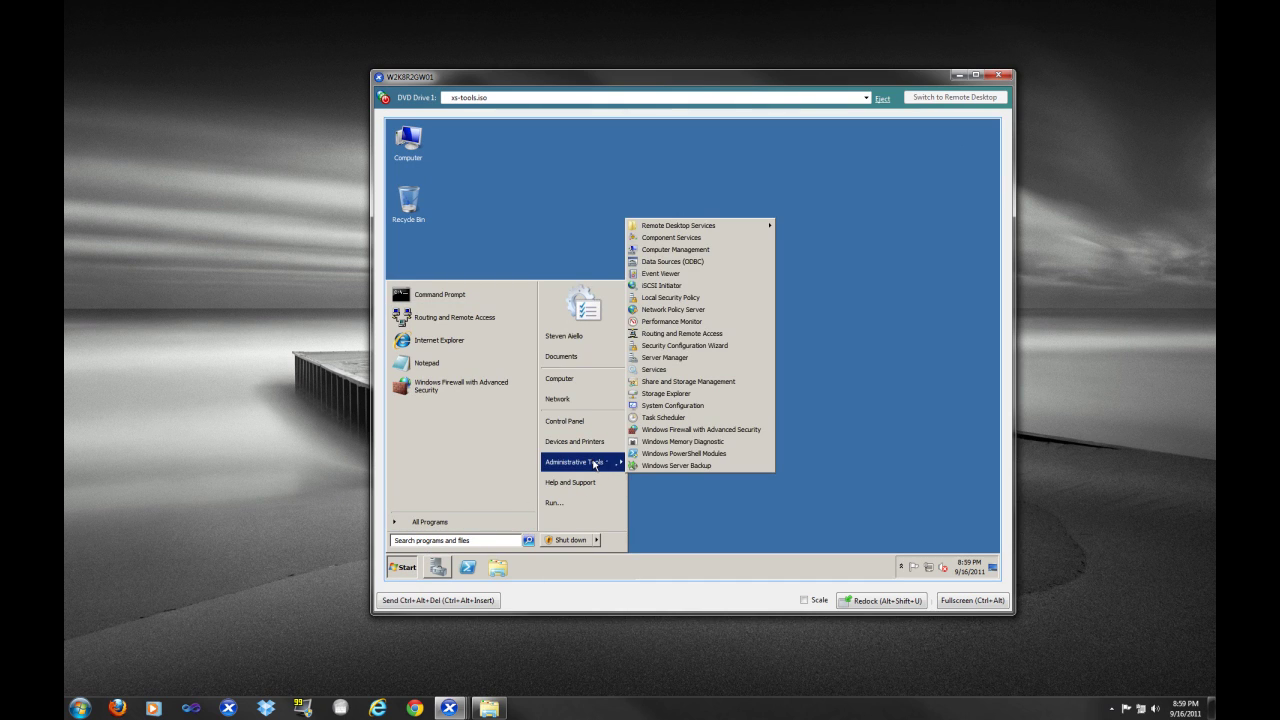
{"action": "left_click", "coordinate": [701, 334]}
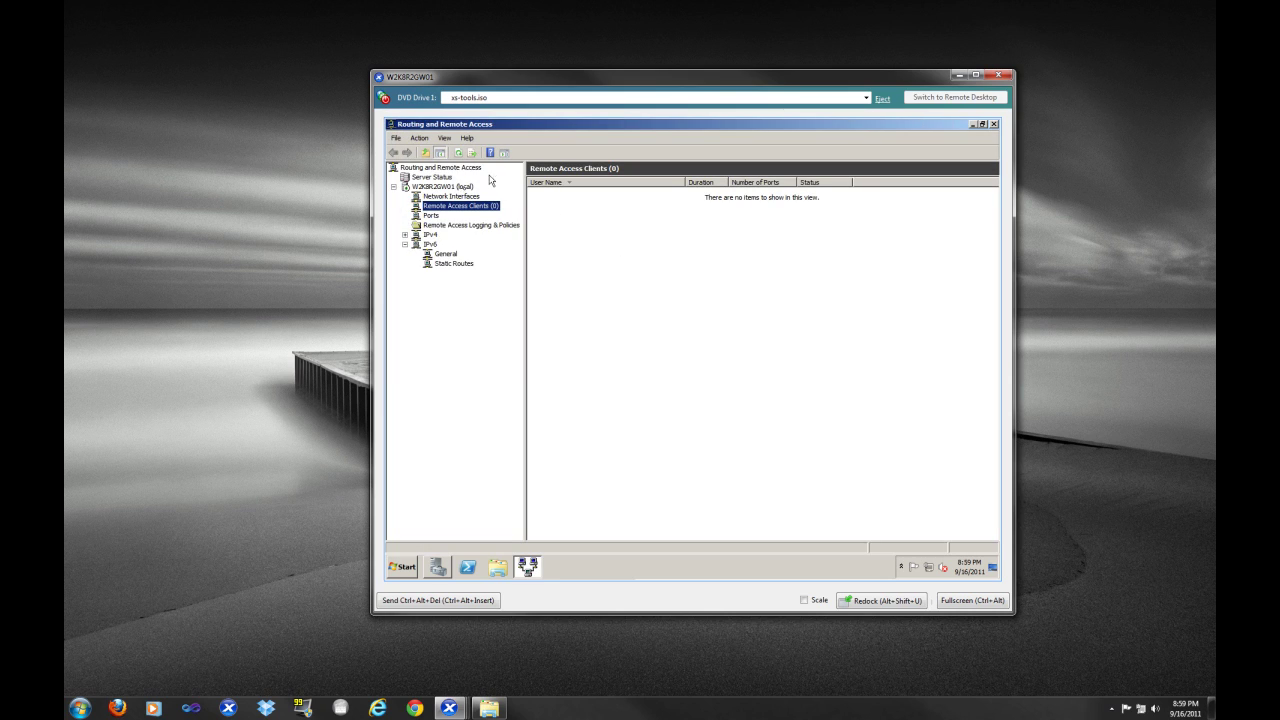
{"action": "left_click", "coordinate": [455, 187]}
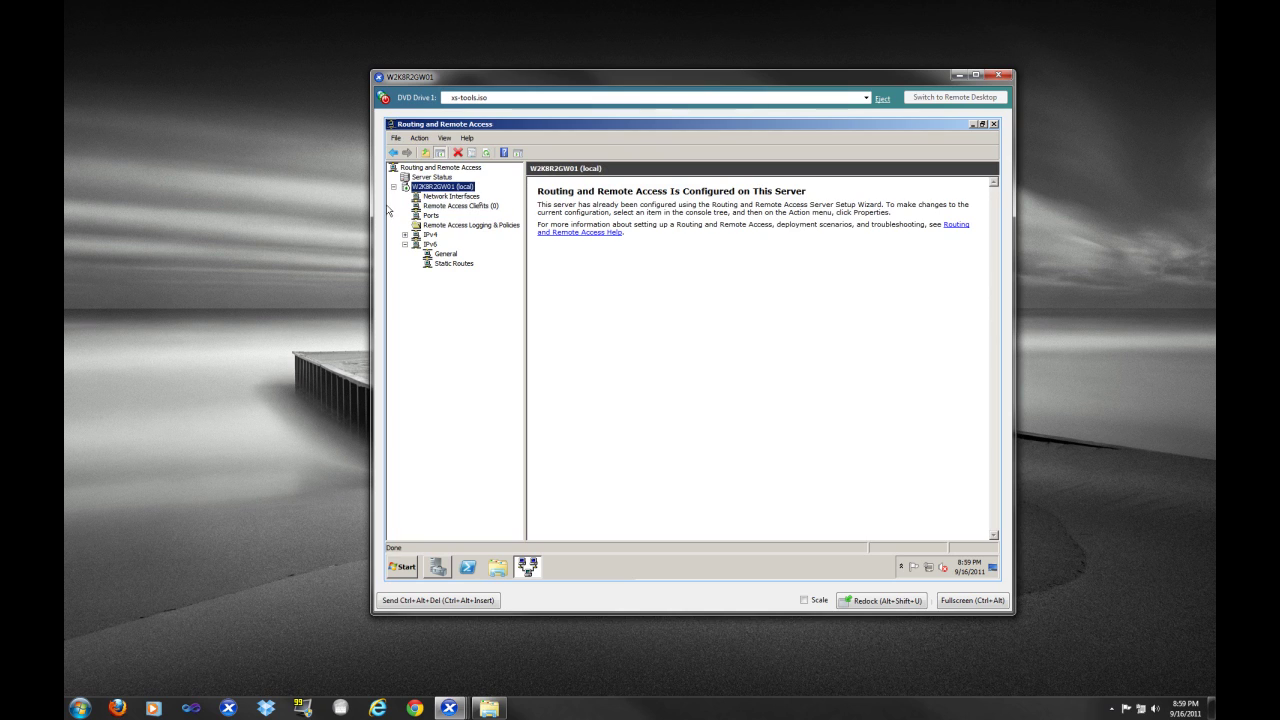
{"action": "right_click", "coordinate": [453, 189]}
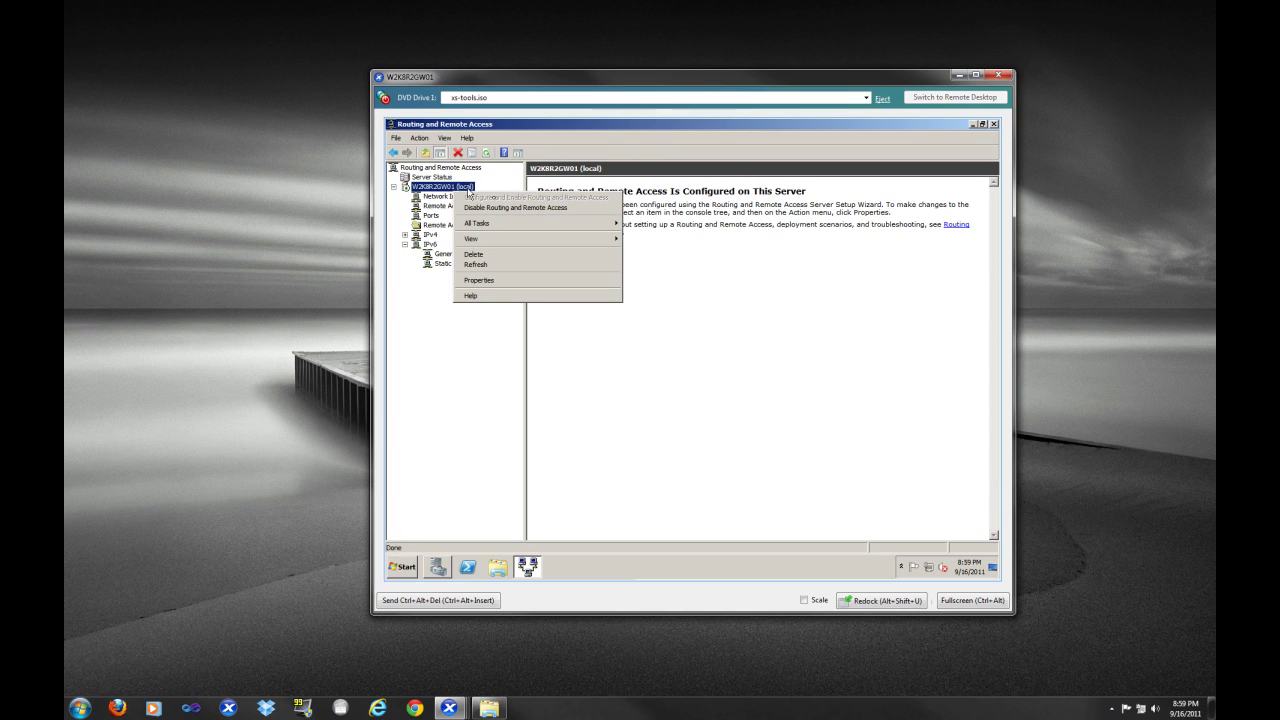
{"action": "left_click", "coordinate": [510, 208]}
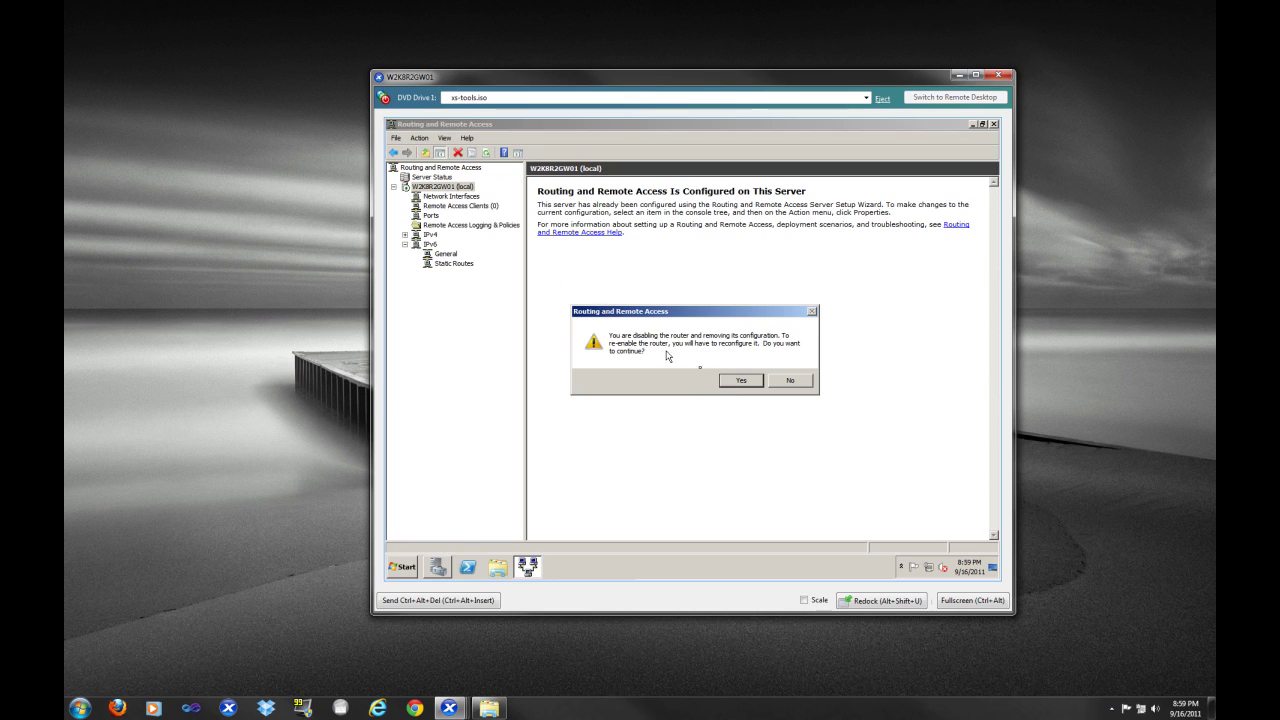
{"action": "left_click", "coordinate": [733, 384]}
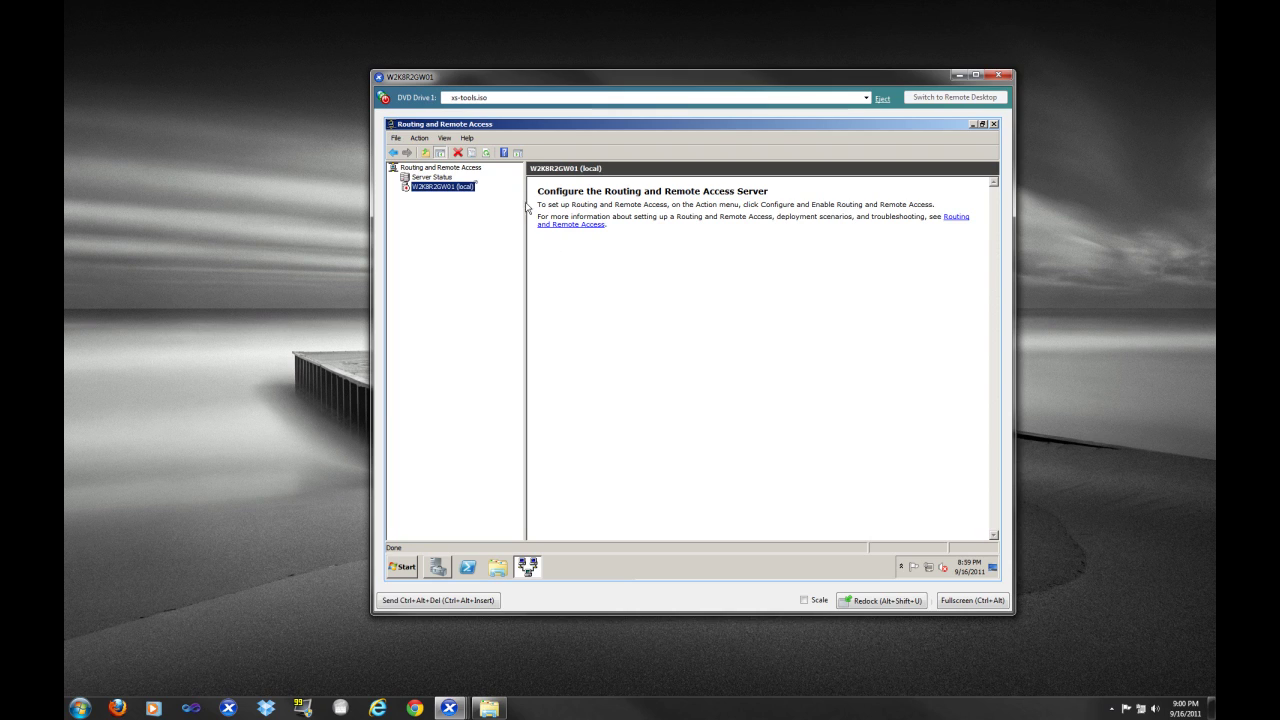
Configure VPN access and NAT on 192.168.1.200 with automatic addressing and no RADIUS
{"action": "right_click", "coordinate": [460, 193]}
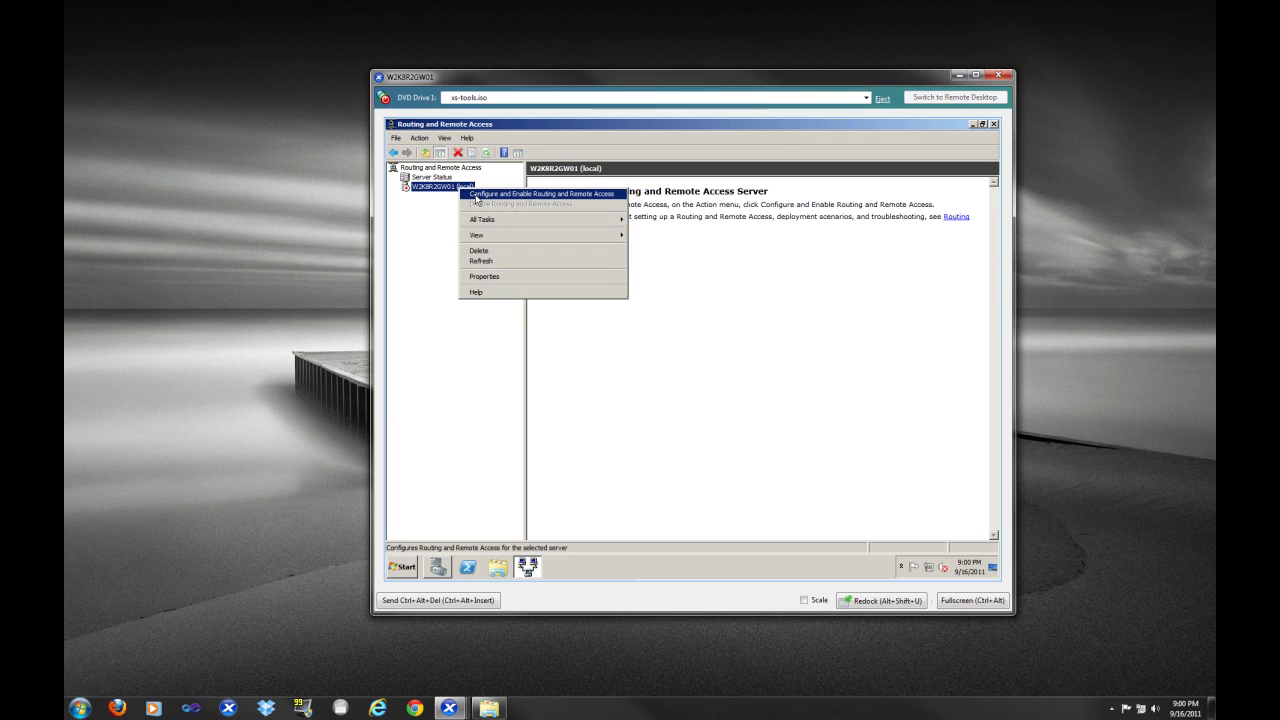
{"action": "left_click", "coordinate": [476, 196]}
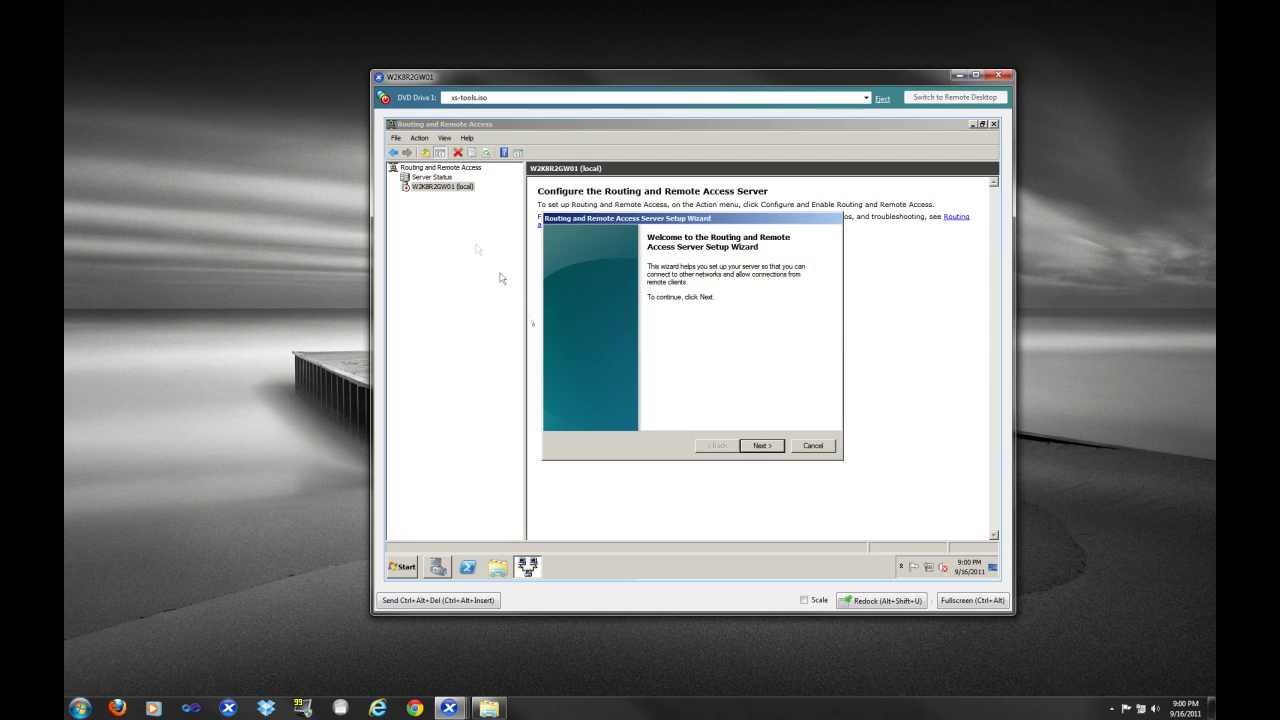
{"action": "left_click", "coordinate": [761, 450]}
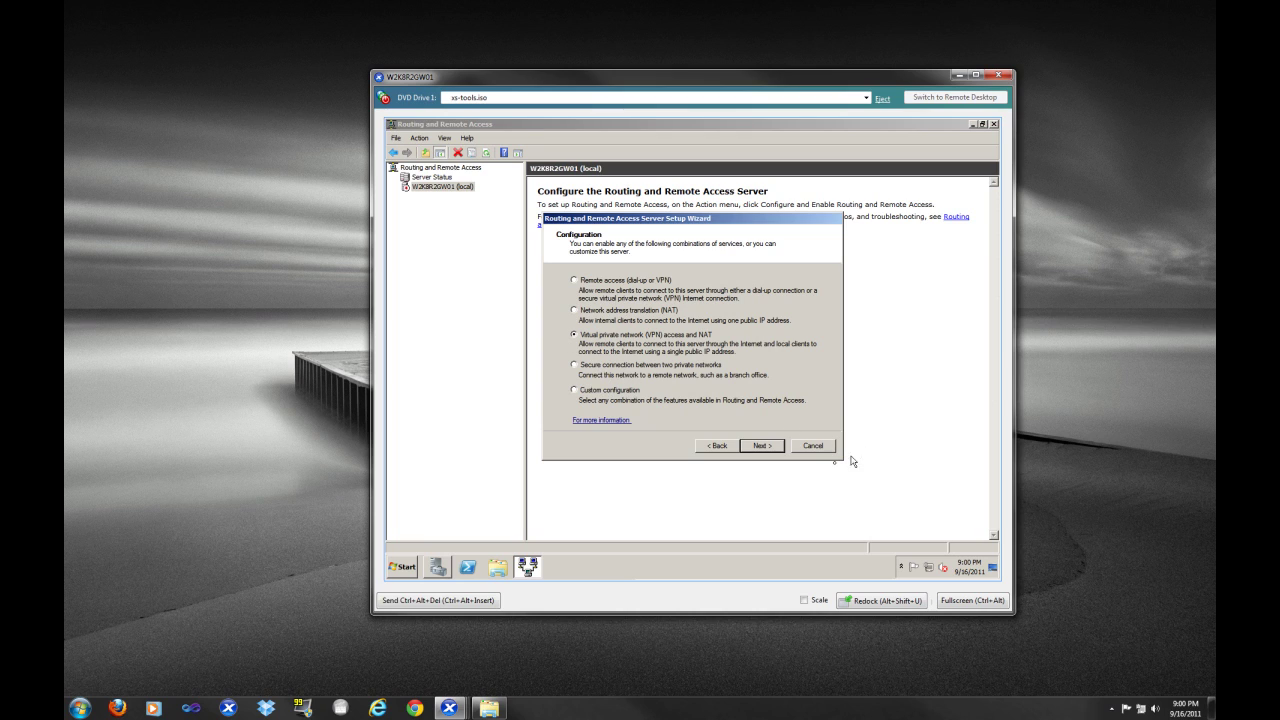
{"action": "left_click", "coordinate": [763, 446]}
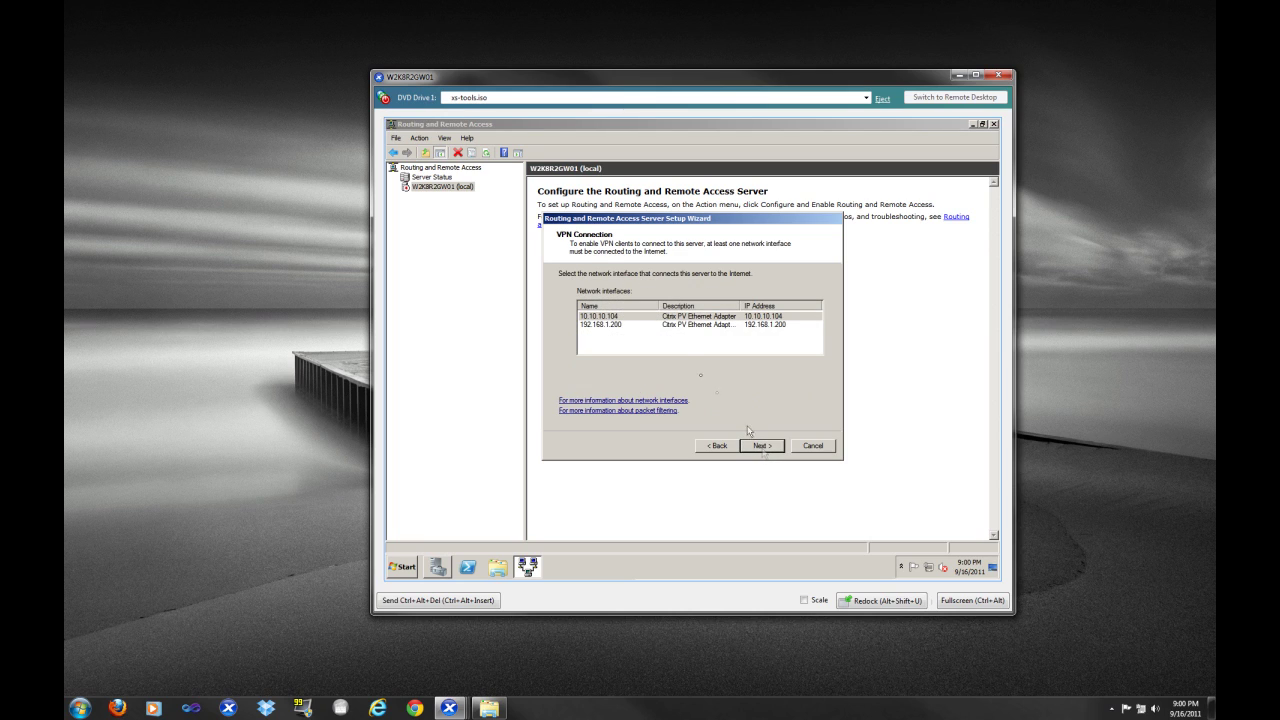
{"action": "left_click", "coordinate": [614, 326]}
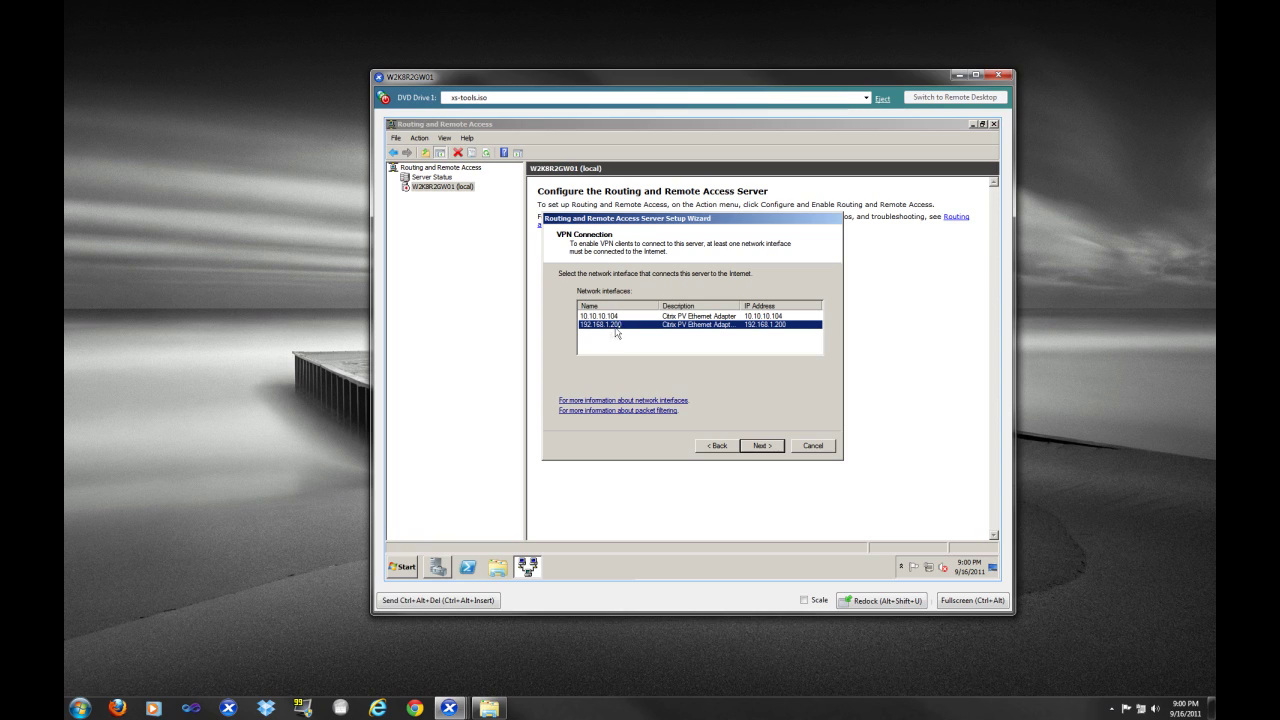
{"action": "left_click", "coordinate": [761, 446]}
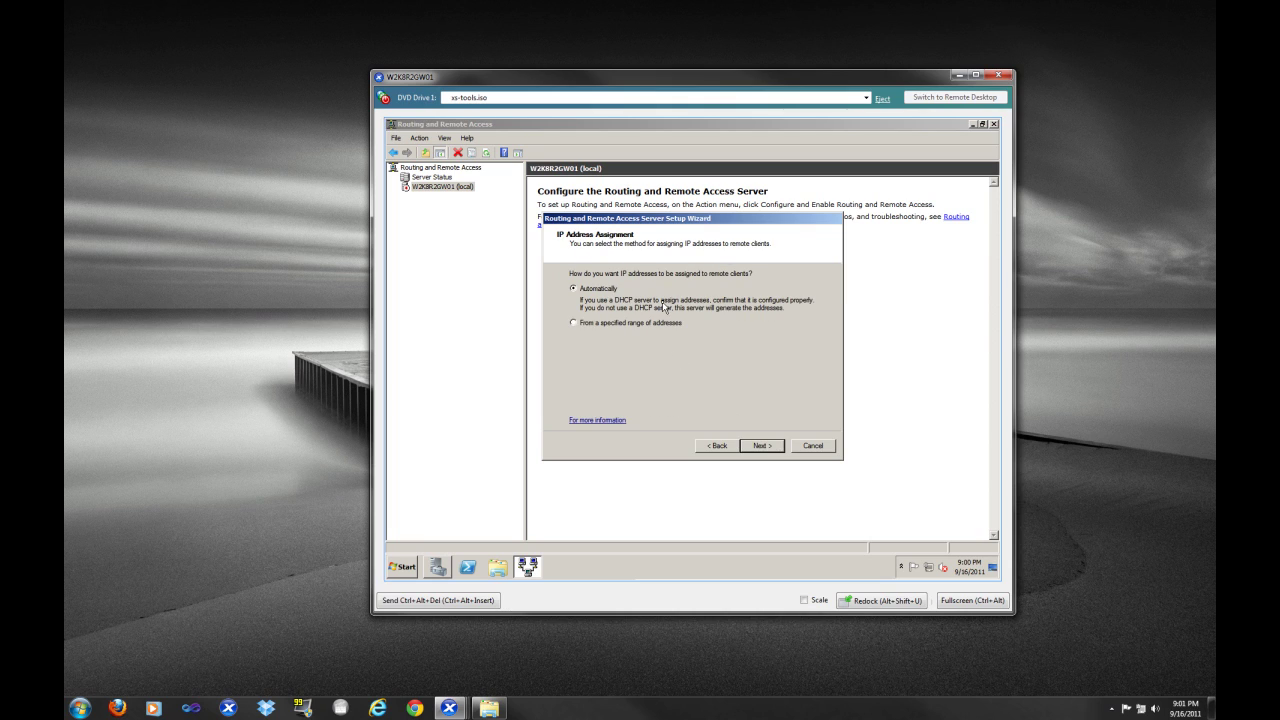
{"action": "left_click", "coordinate": [766, 450]}
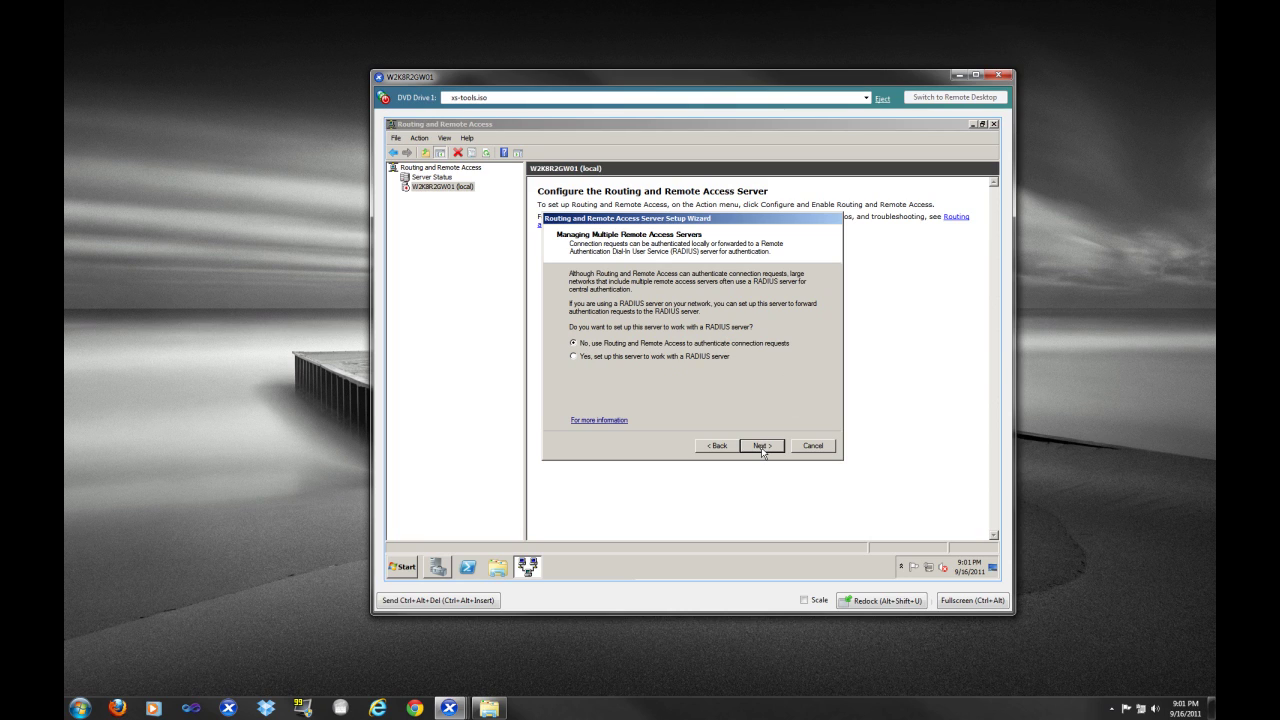
{"action": "left_click", "coordinate": [761, 447]}
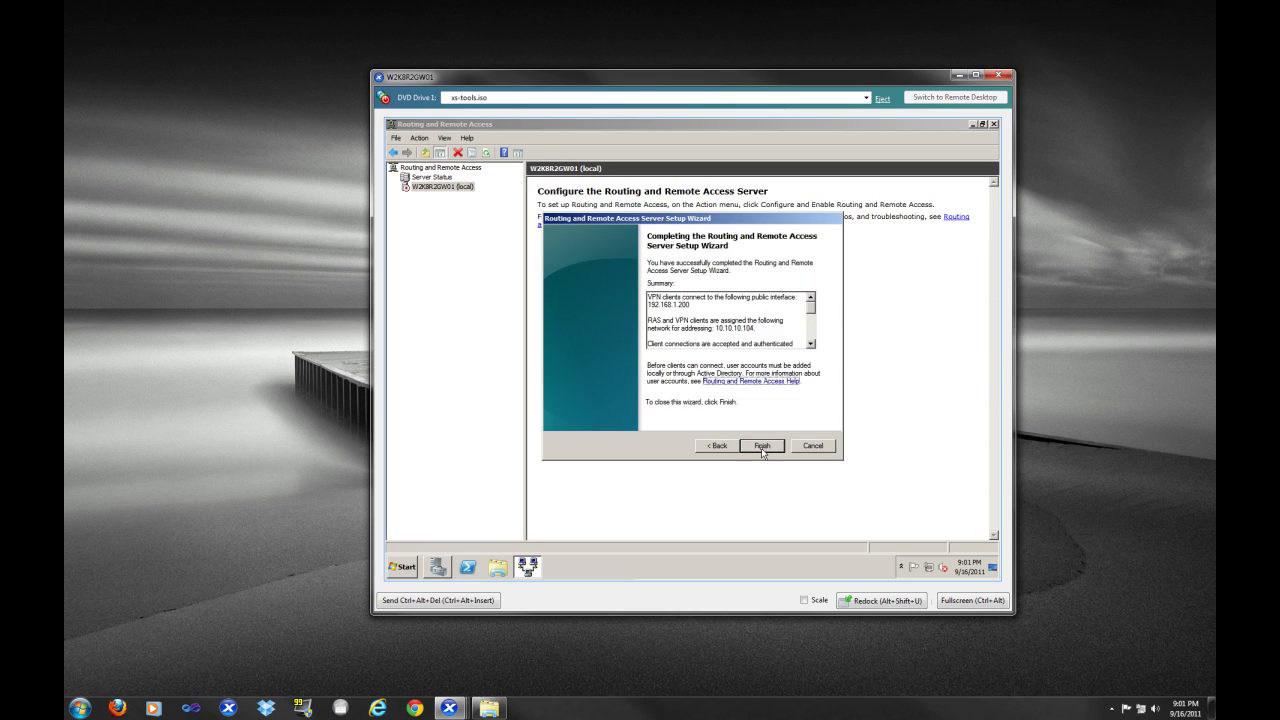
{"action": "left_click", "coordinate": [767, 448]}
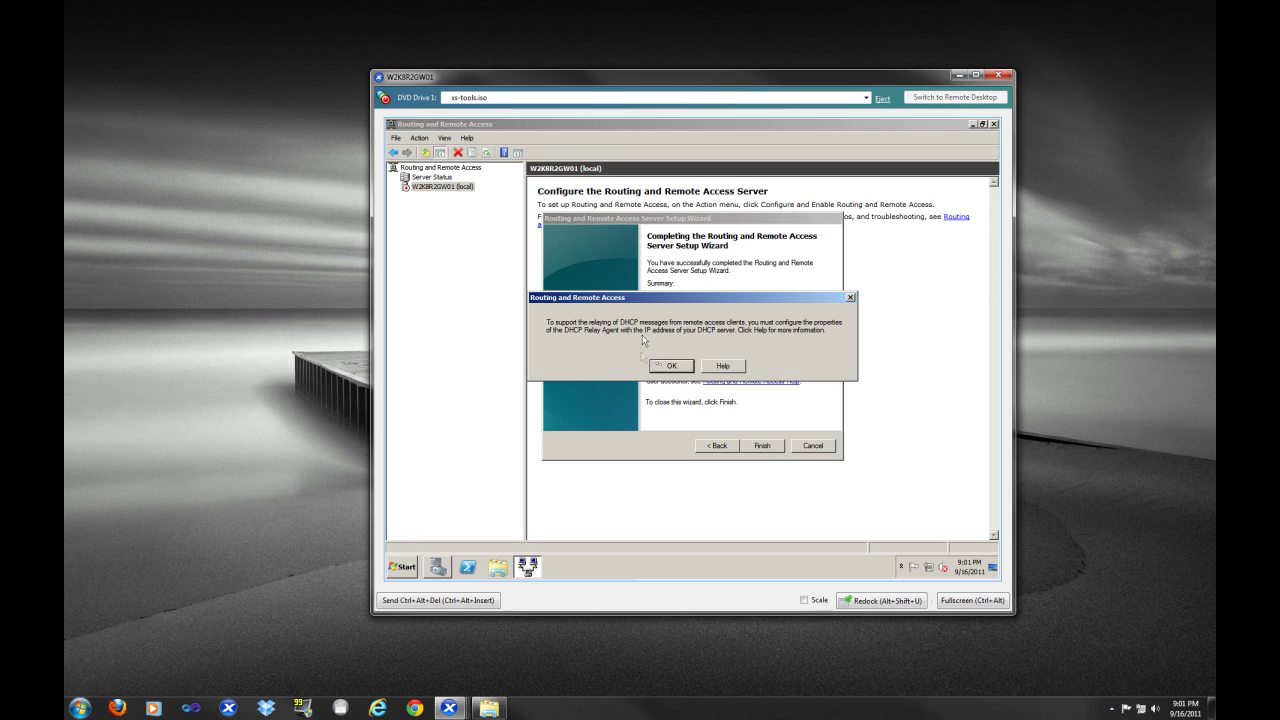
Dismiss the DHCP relay notice, expand IPv4 and IPv6, and show the NAT interfaces
{"action": "left_click", "coordinate": [672, 368]}
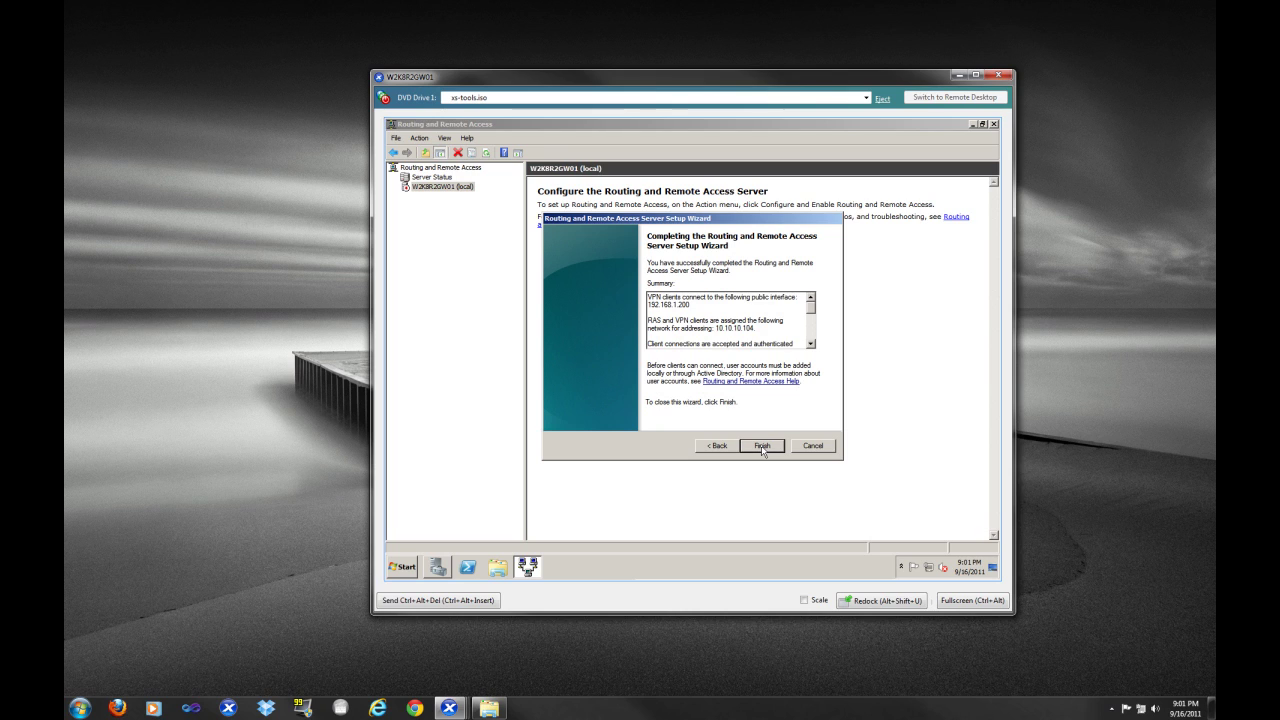
{"action": "left_click", "coordinate": [762, 447]}
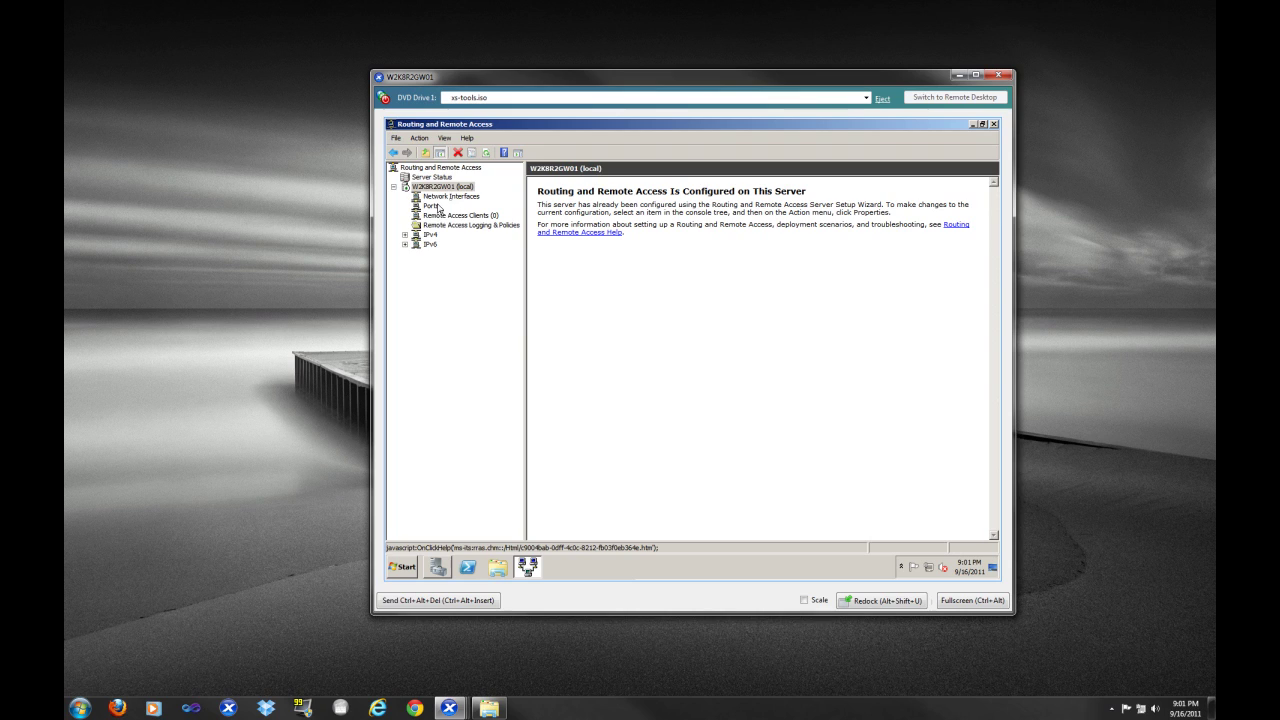
{"action": "left_click", "coordinate": [405, 235]}
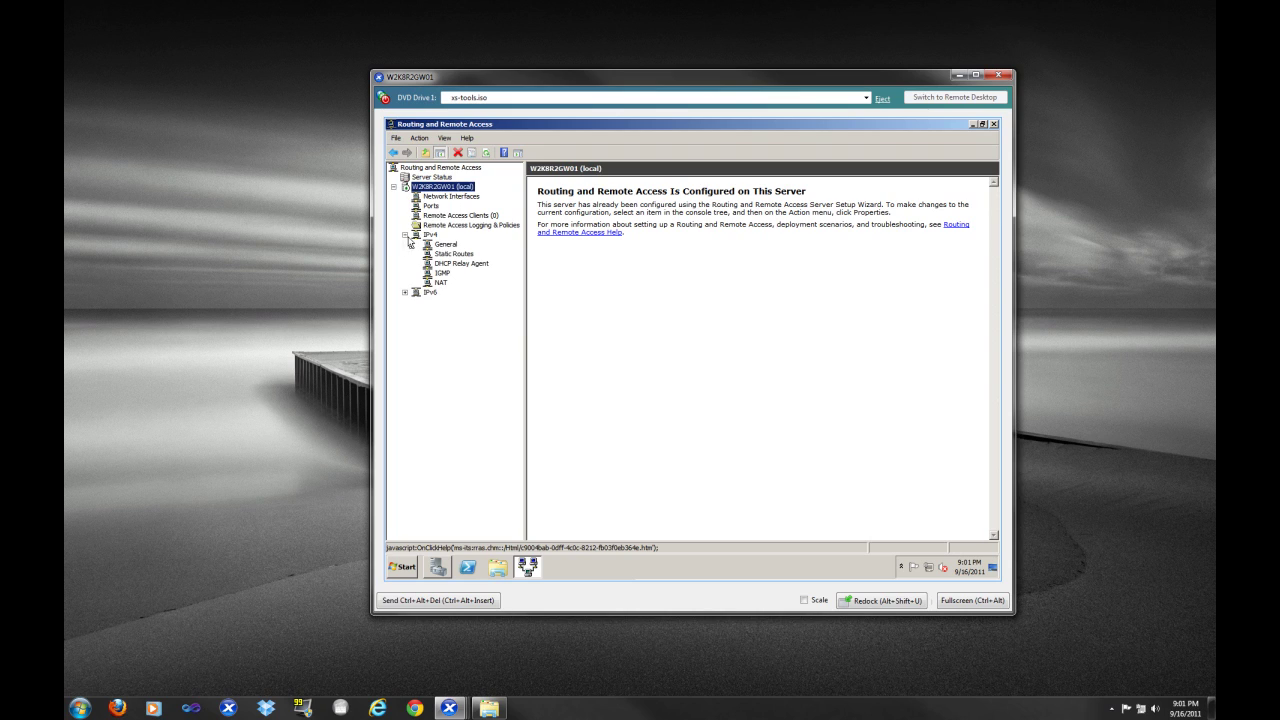
{"action": "left_click", "coordinate": [405, 293]}
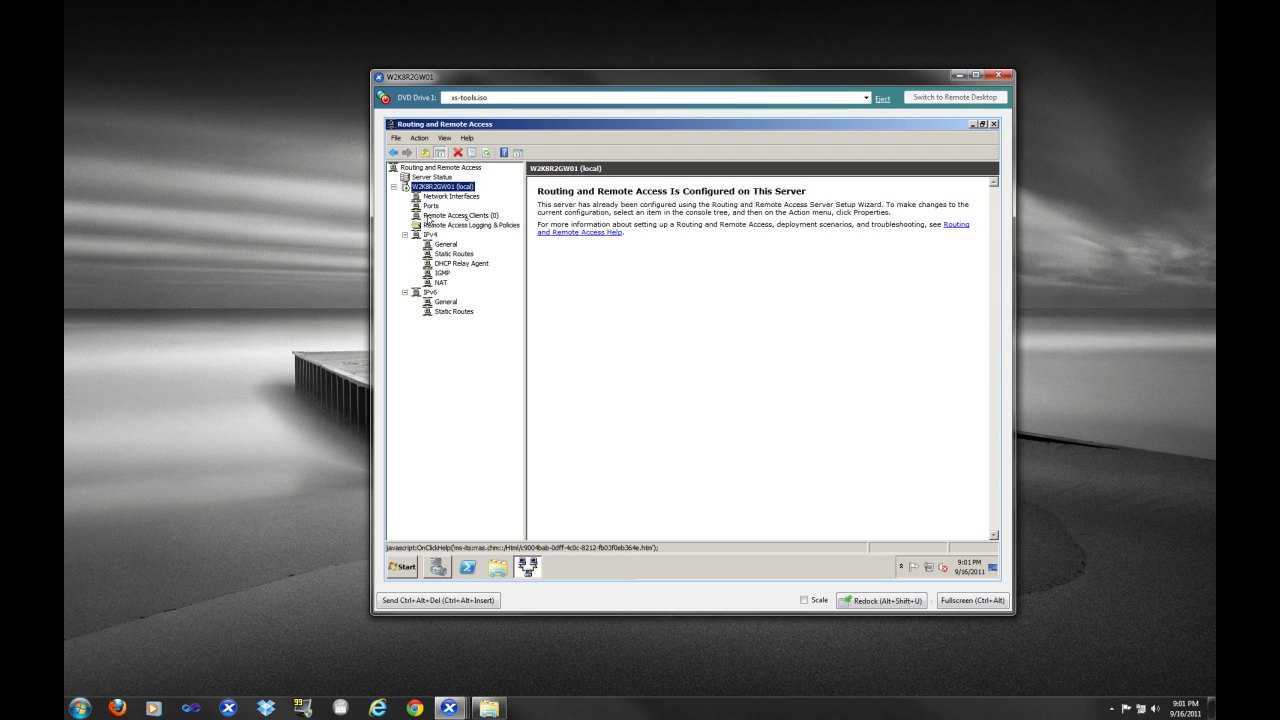
{"action": "left_click", "coordinate": [464, 218]}
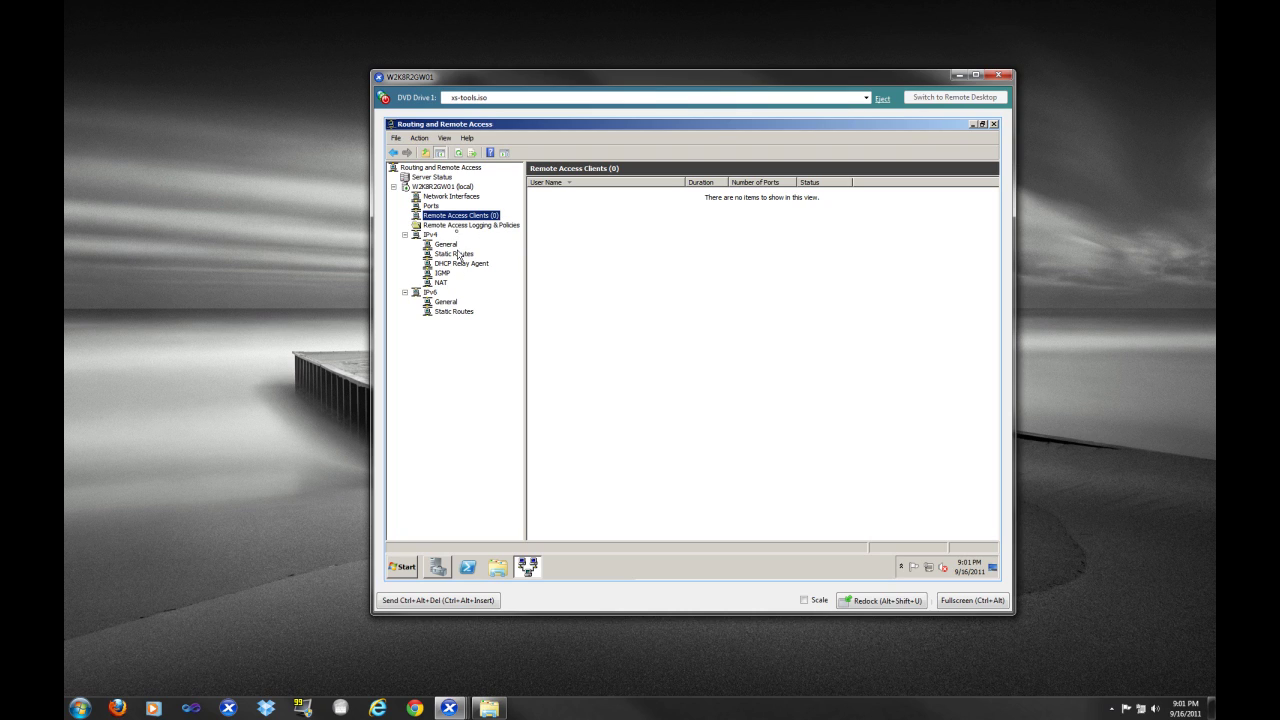
{"action": "left_click", "coordinate": [461, 226]}
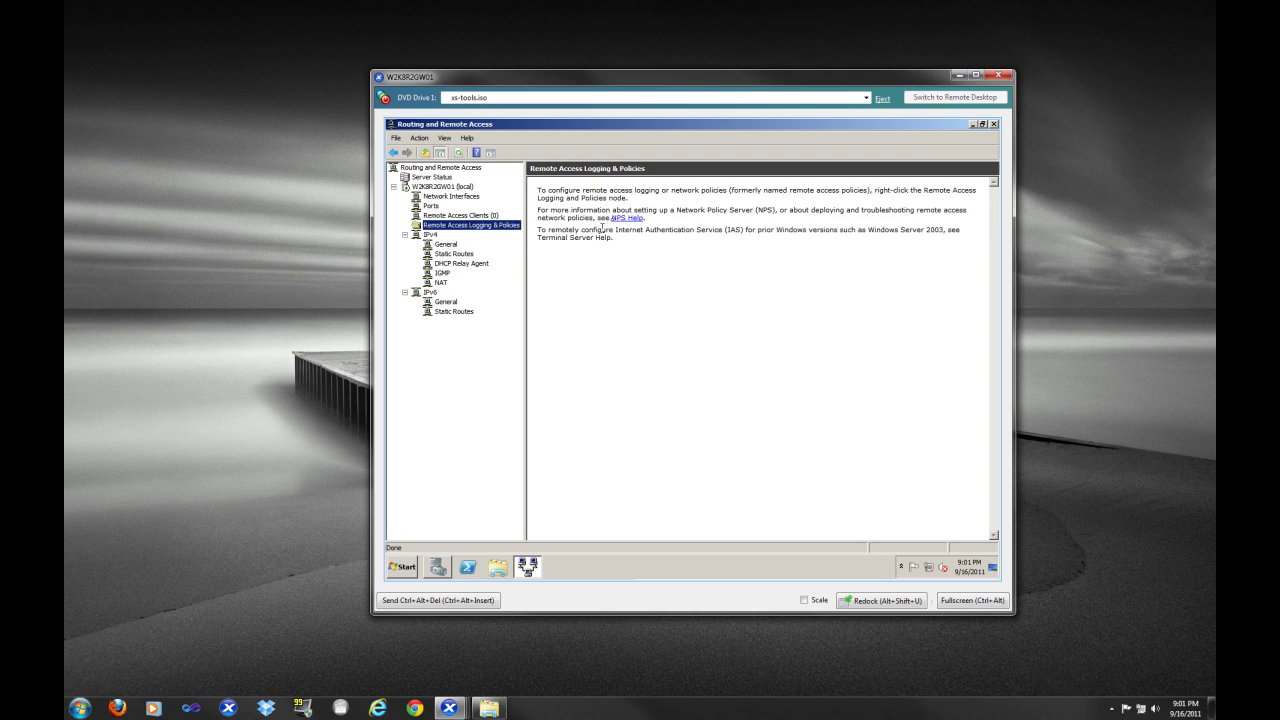
{"action": "left_click", "coordinate": [440, 283]}
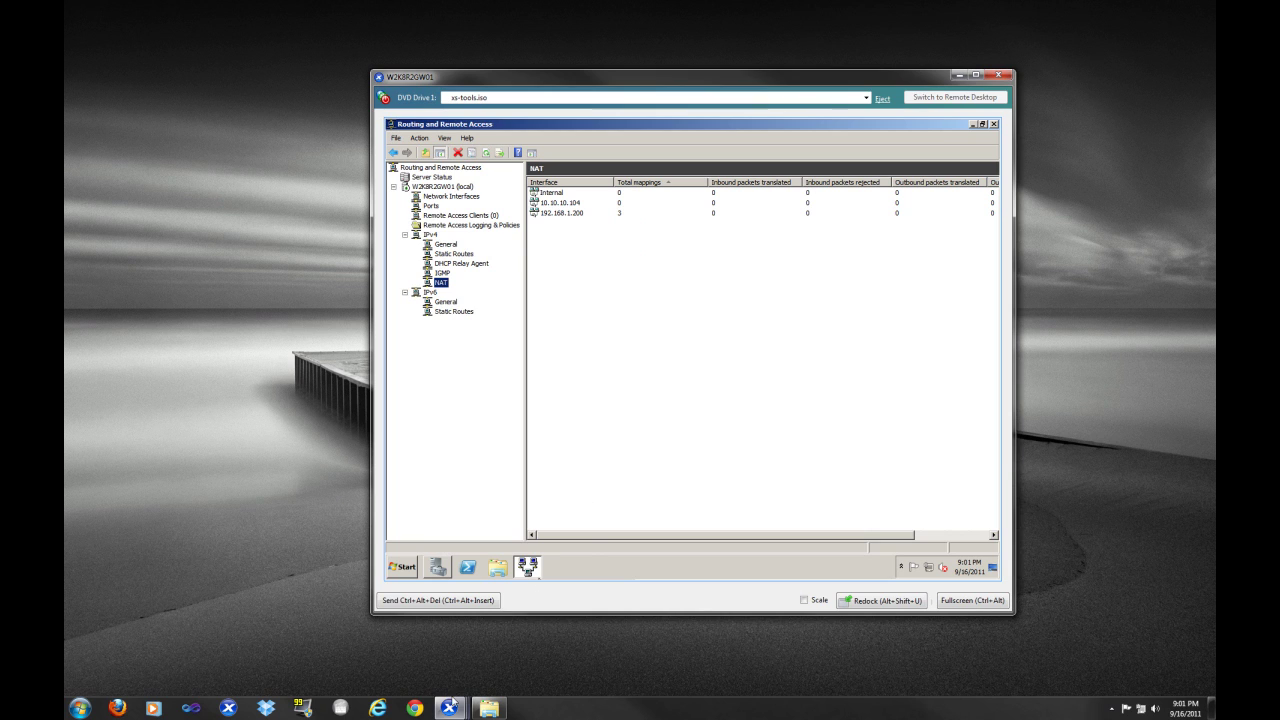
On the app server, rerun ping google.com twice and confirm it now gets replies
{"action": "mouse_move", "coordinate": [449, 706]}
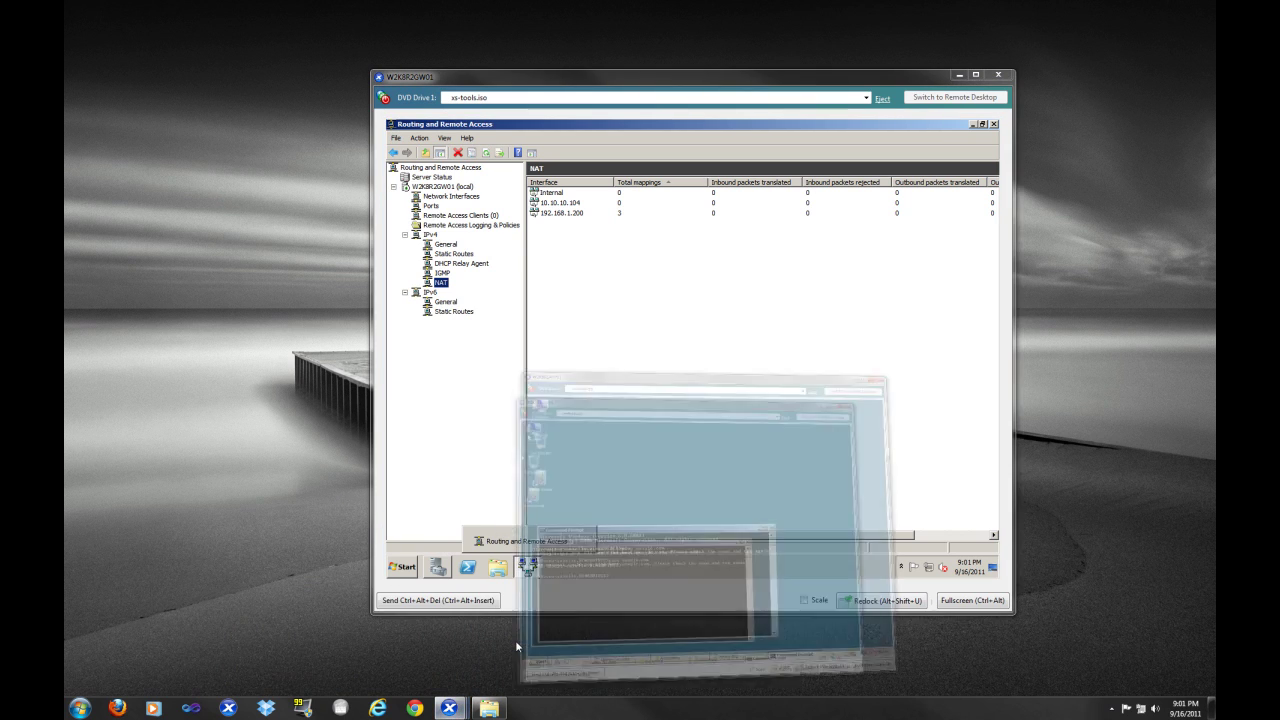
{"action": "left_click", "coordinate": [515, 646]}
{"action": "key", "text": "Up"}
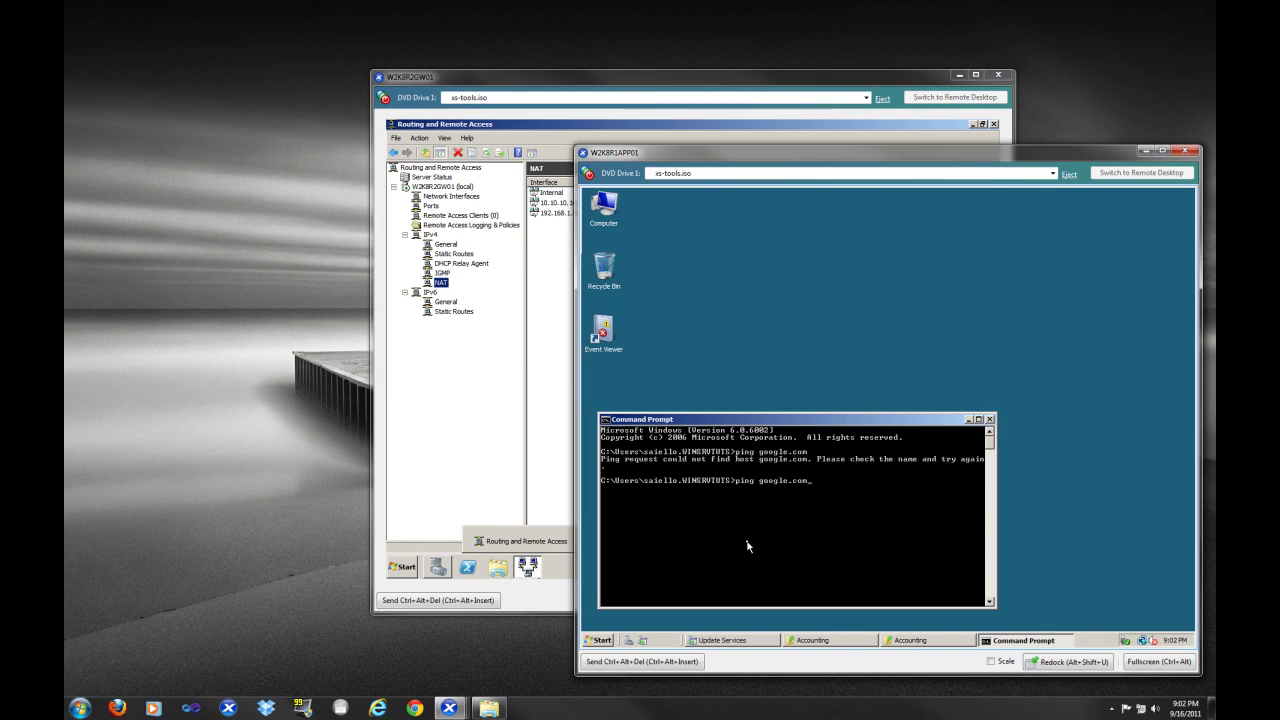
{"action": "key", "text": "Return"}
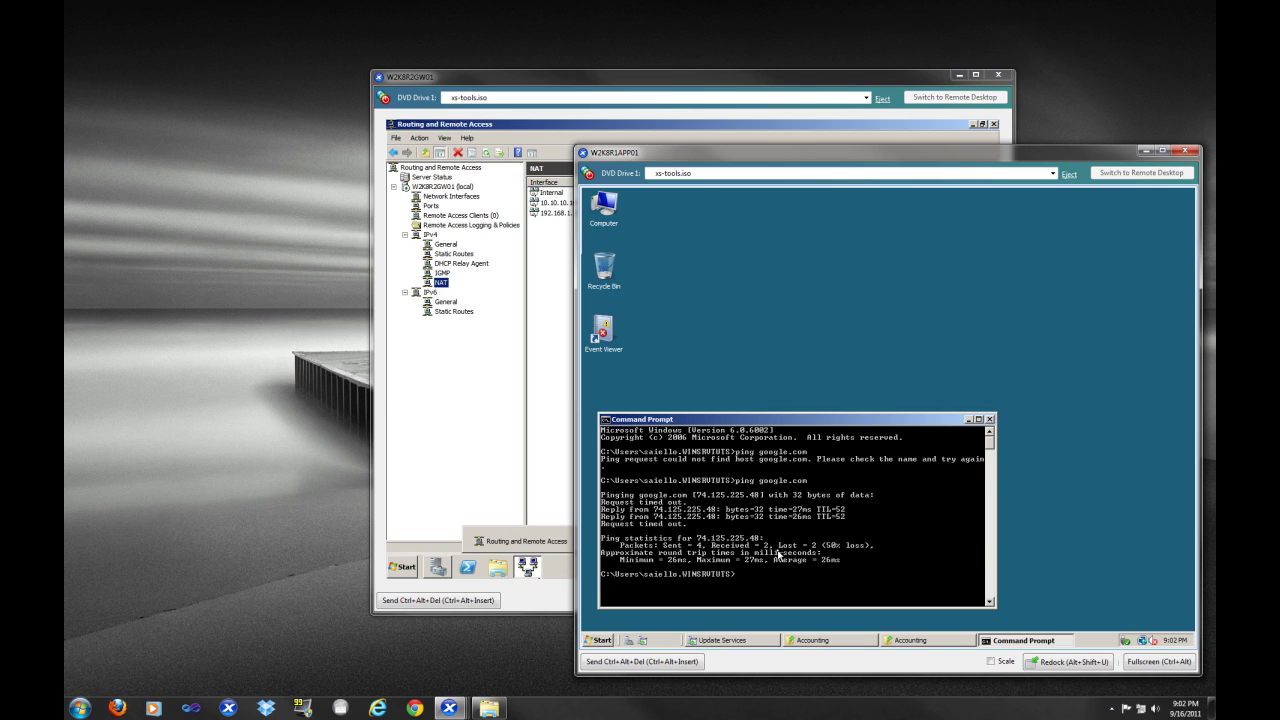
{"action": "key", "text": "Up"}
{"action": "key", "text": "Return"}
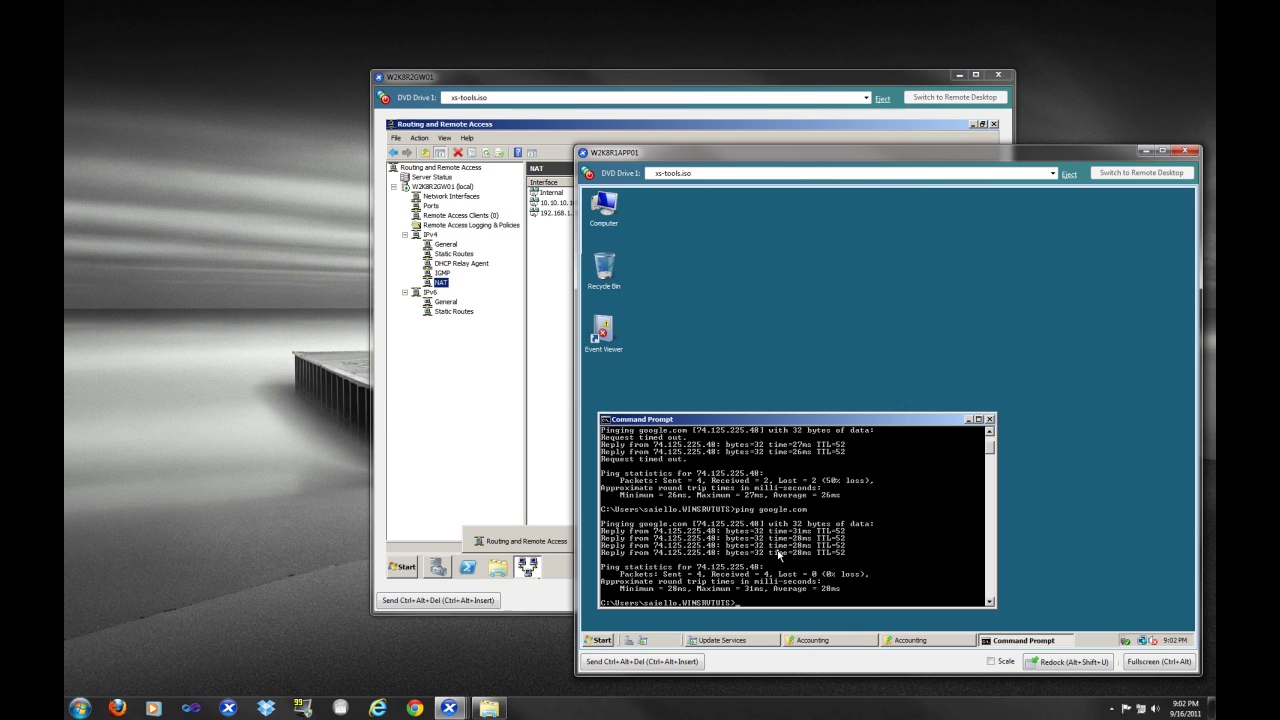
Close the Command Prompt with exit and return to the gateway's console
{"action": "type", "text": "exit"}
{"action": "key", "text": "Return"}
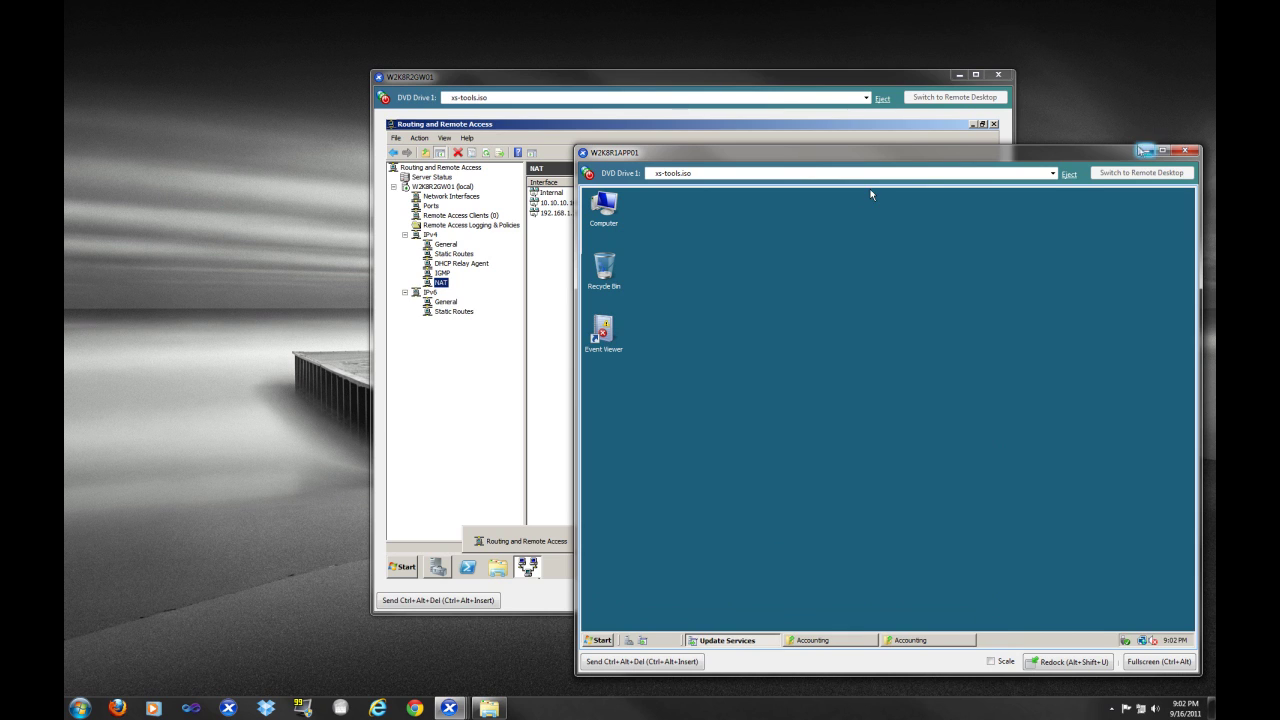
{"action": "left_click", "coordinate": [1147, 150]}
{"action": "left_click", "coordinate": [620, 358]}
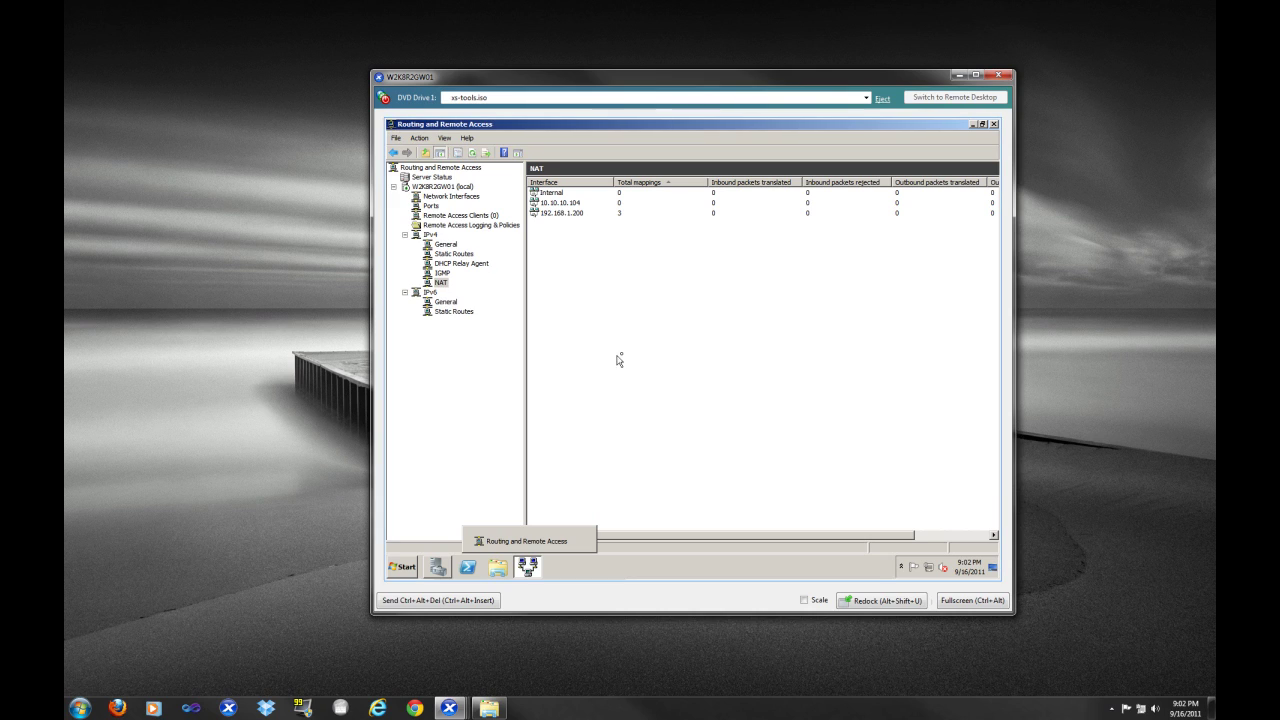
Open the Properties of the 192.168.1.200 NAT interface
{"action": "left_click", "coordinate": [546, 214]}
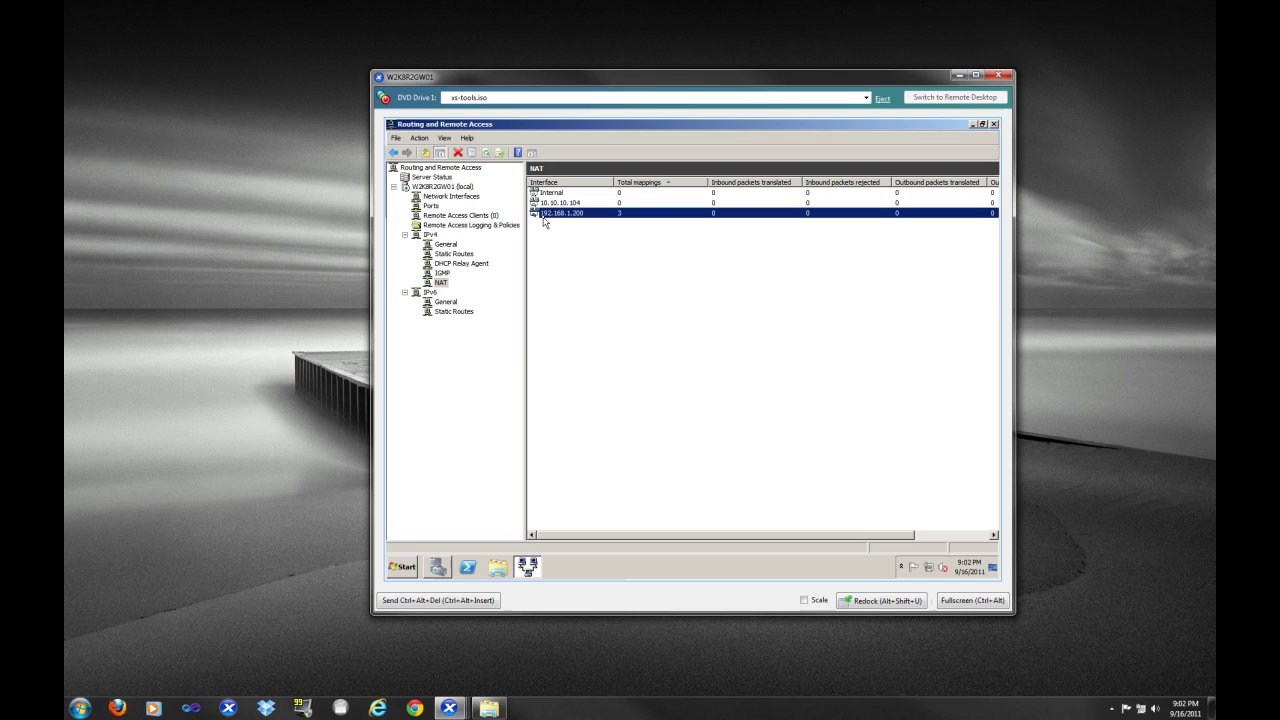
{"action": "right_click", "coordinate": [544, 222]}
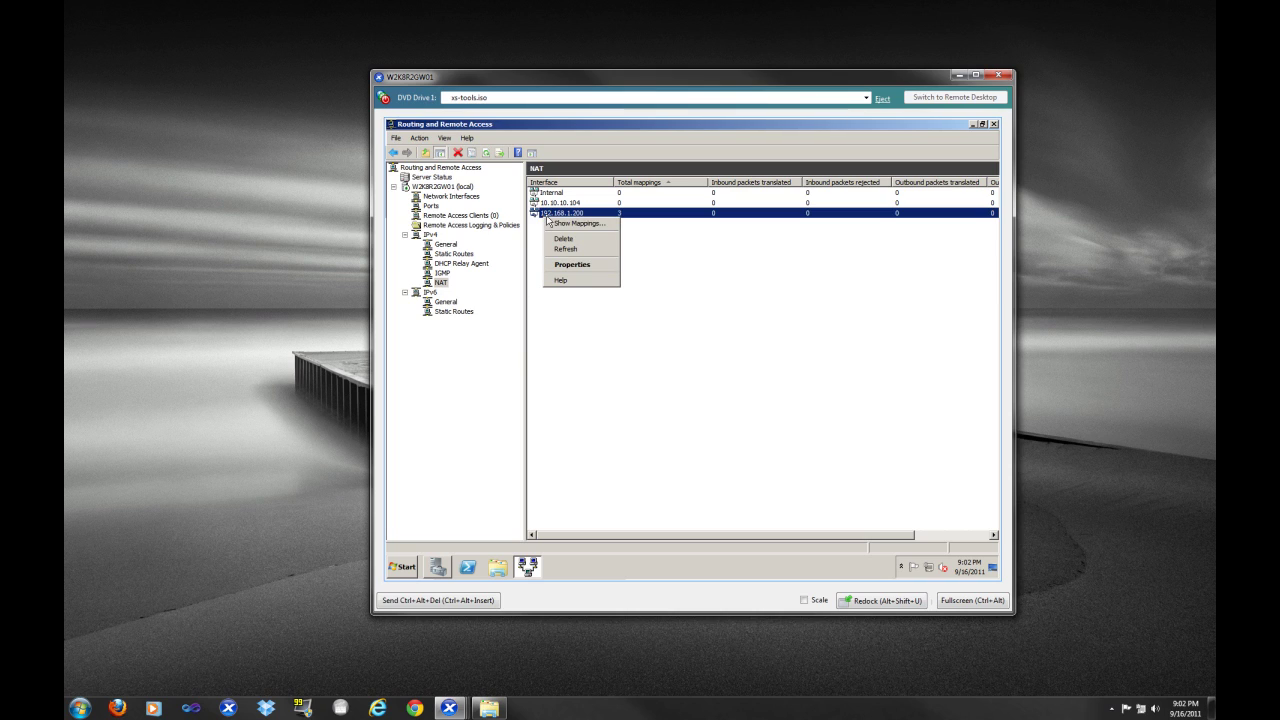
{"action": "left_click", "coordinate": [748, 270]}
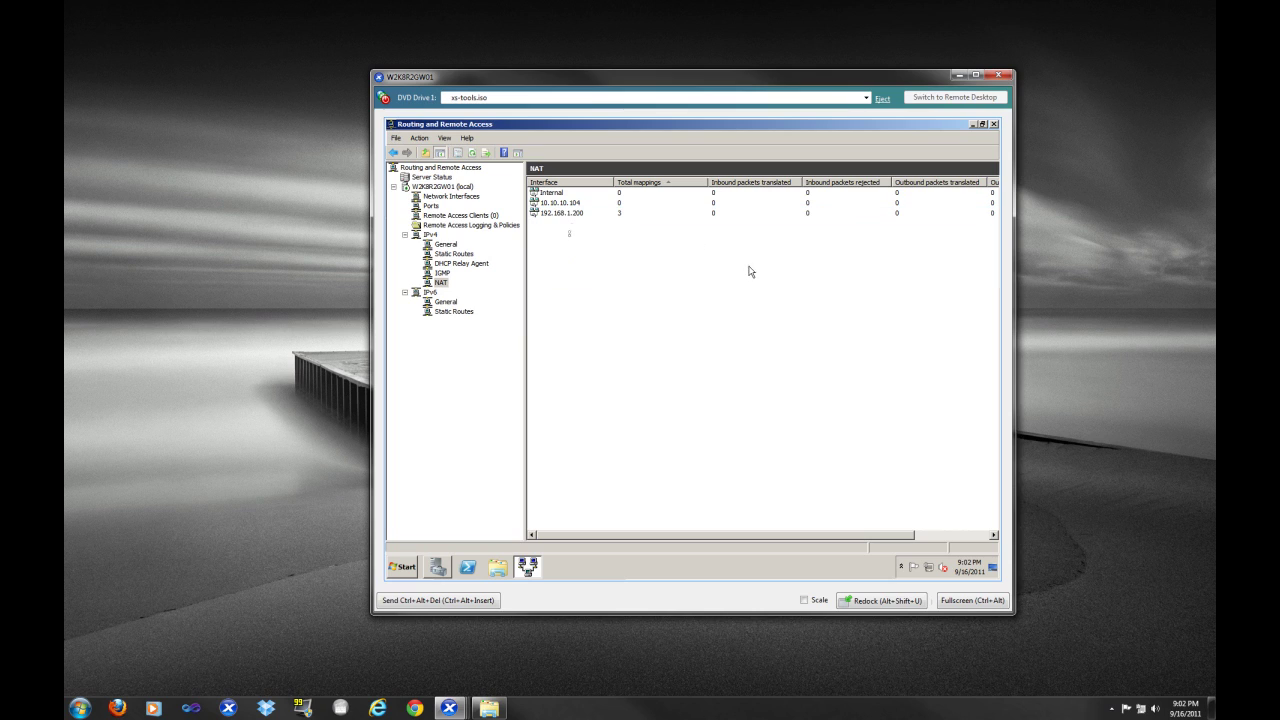
{"action": "left_click", "coordinate": [552, 213]}
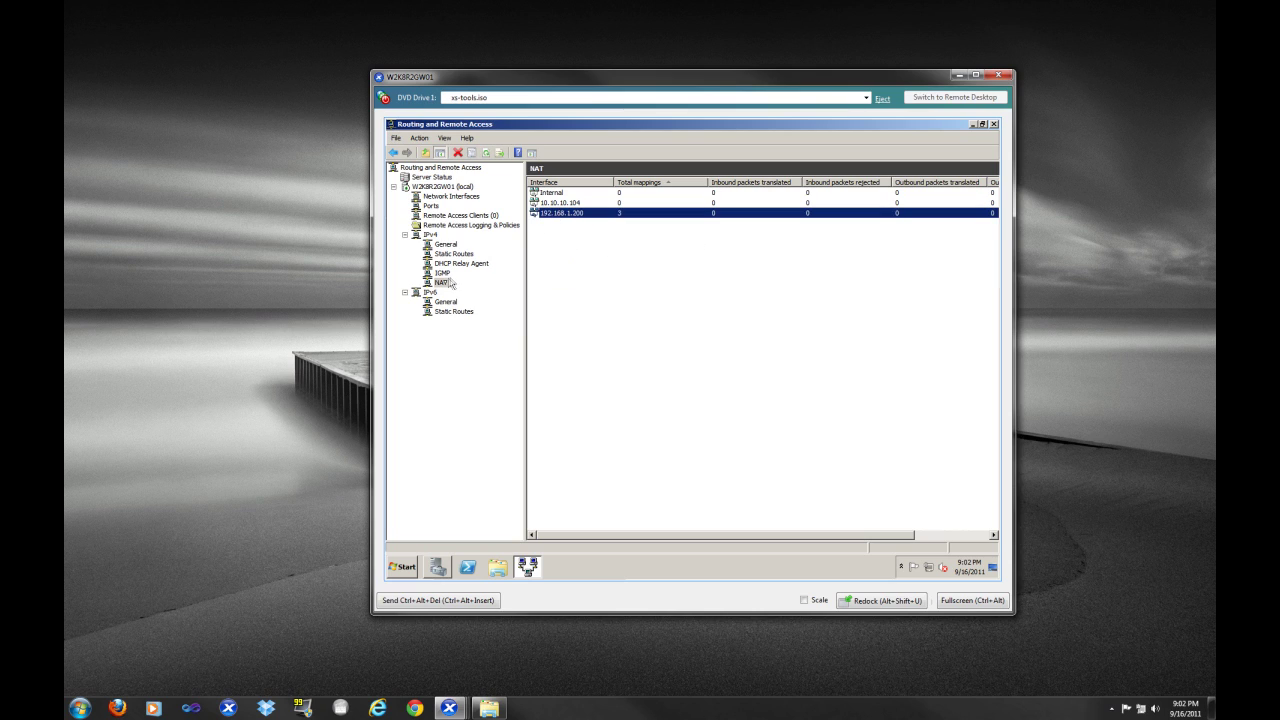
{"action": "right_click", "coordinate": [564, 216]}
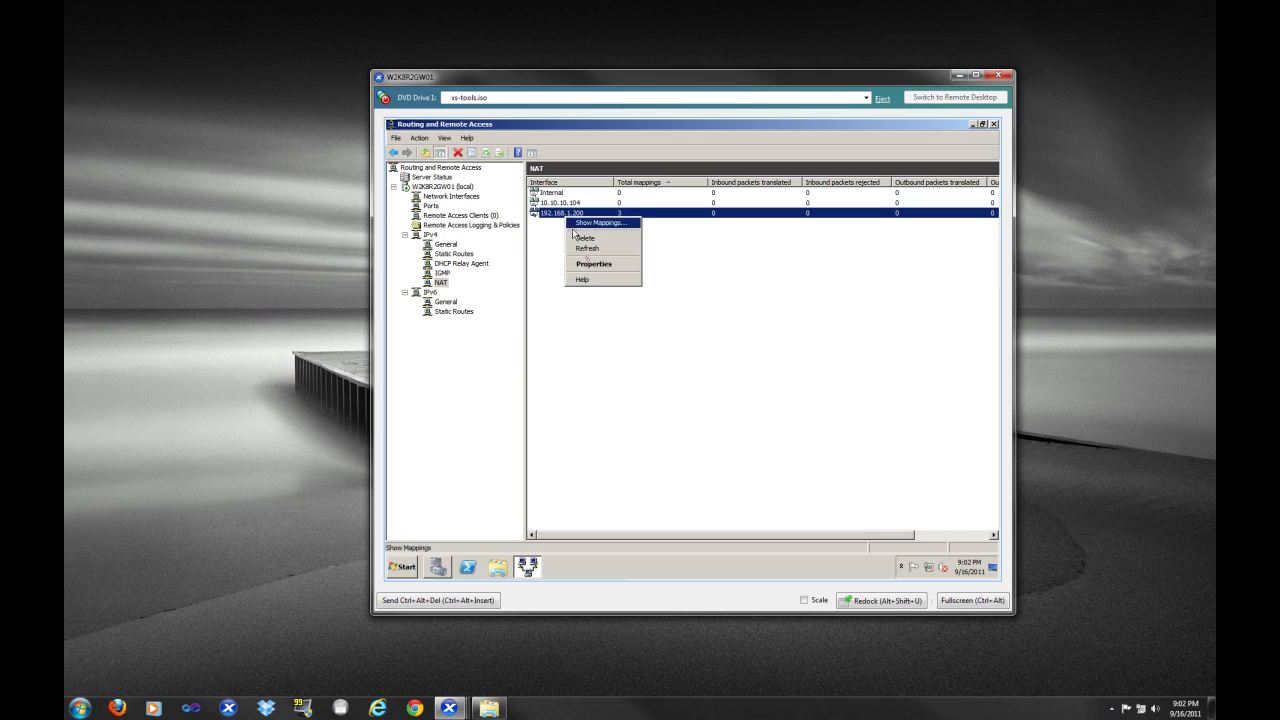
{"action": "left_click", "coordinate": [593, 265]}
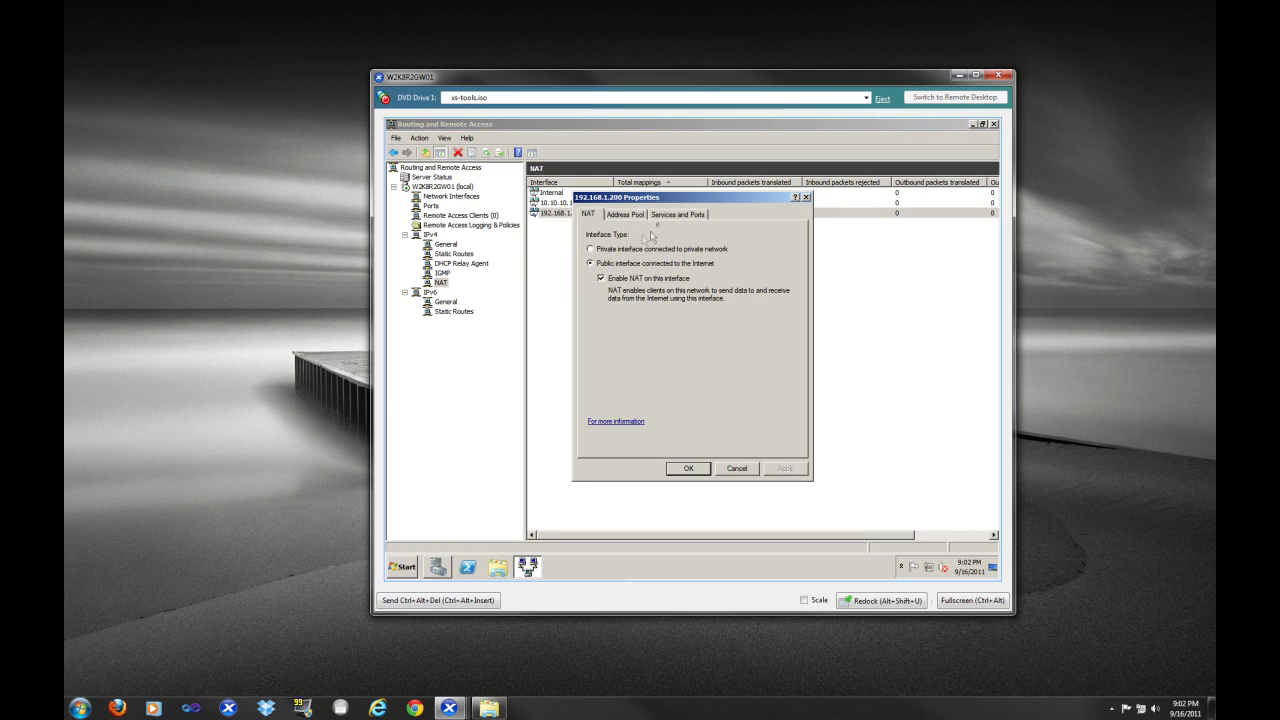
Enable Web Server (HTTP) forwarding to private address 10.10.10.102, then apply and close the properties
{"action": "left_click", "coordinate": [700, 216]}
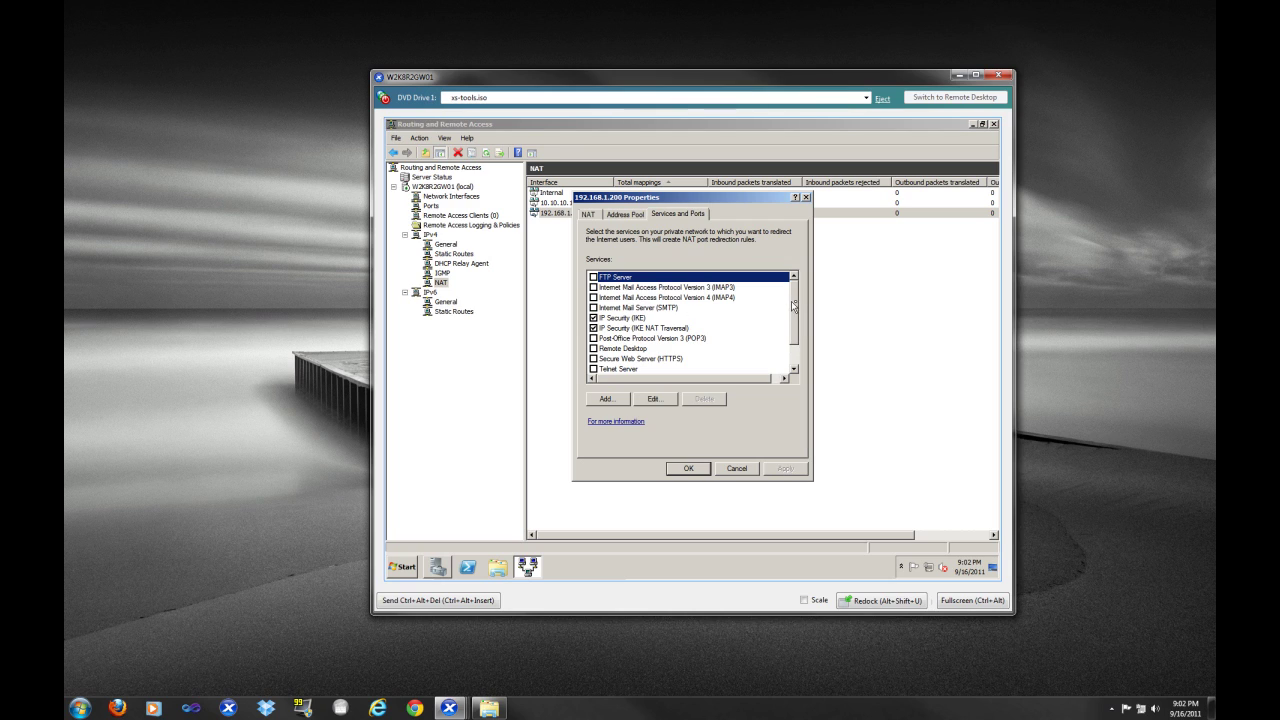
{"action": "mouse_move", "coordinate": [791, 316]}
{"action": "left_mouse_down"}
{"action": "mouse_move", "coordinate": [791, 337]}
{"action": "mouse_move", "coordinate": [786, 312]}
{"action": "left_mouse_up"}
{"action": "left_click_drag", "start_coordinate": [795, 327], "coordinate": [797, 341]}
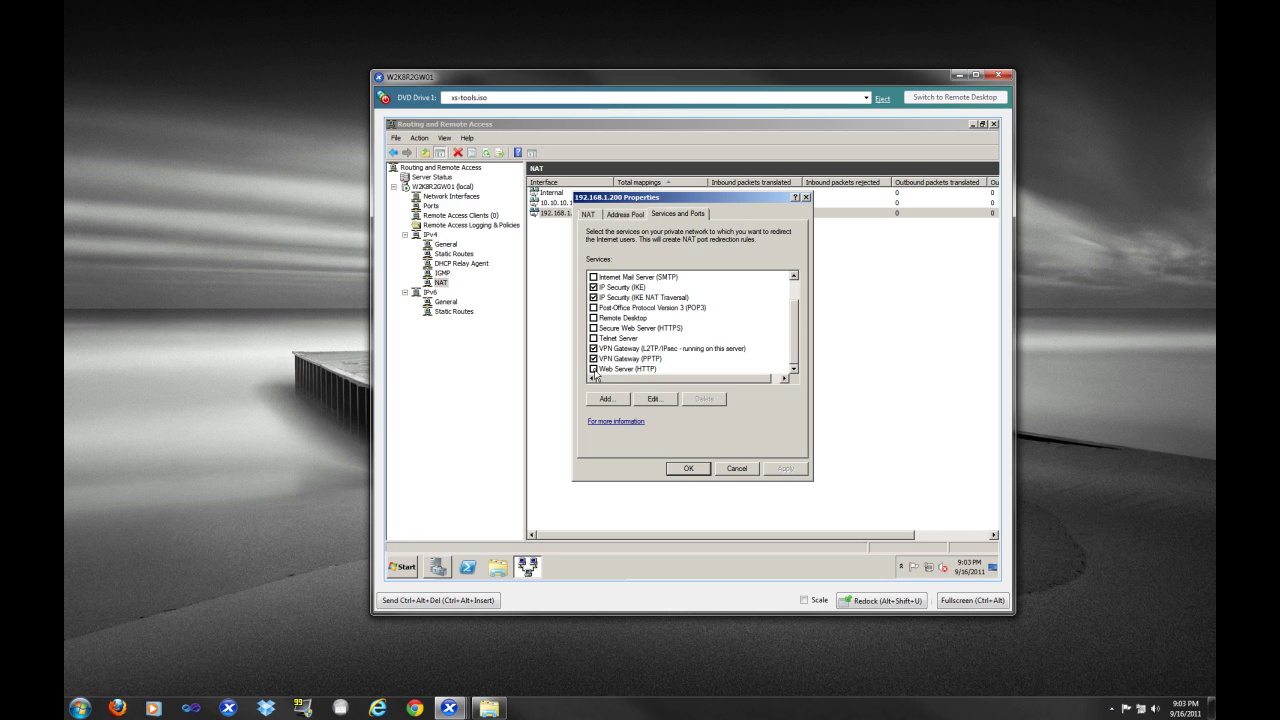
{"action": "left_click", "coordinate": [594, 370]}
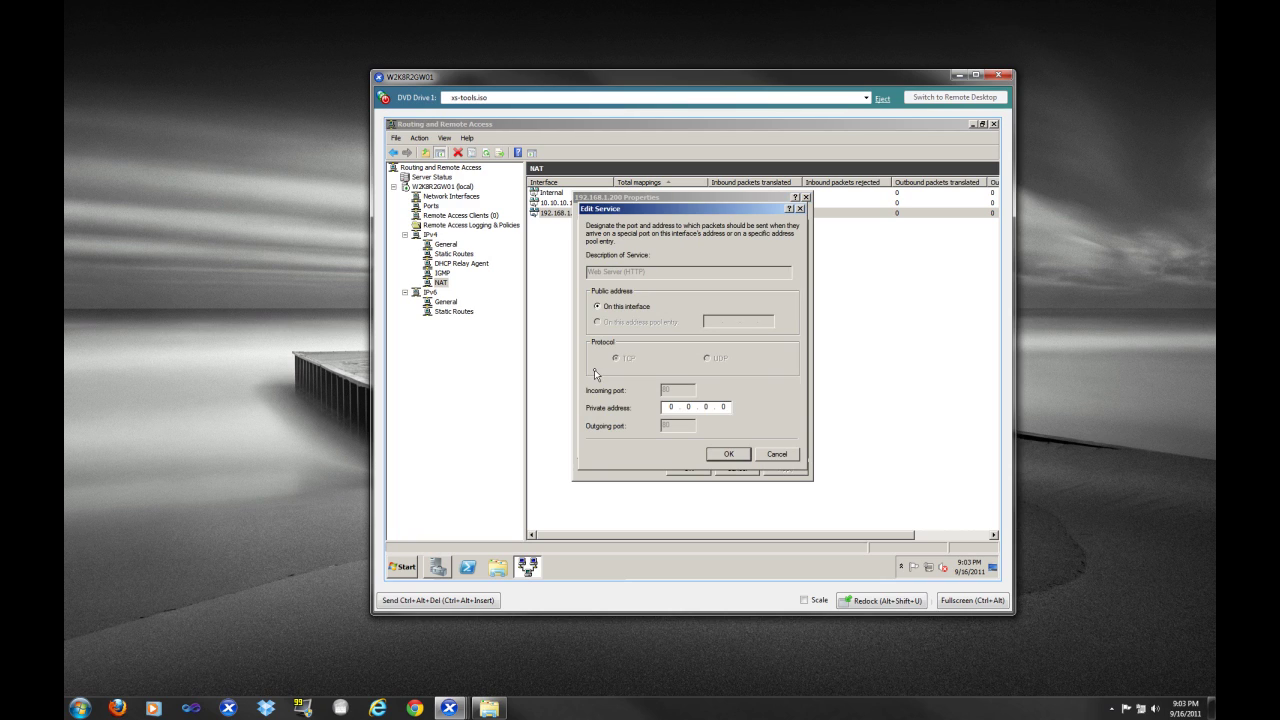
{"action": "left_click", "coordinate": [669, 406]}
{"action": "type", "text": "10 . 10 . 10 . 102"}
{"action": "left_click", "coordinate": [724, 458]}
{"action": "left_click", "coordinate": [735, 455]}
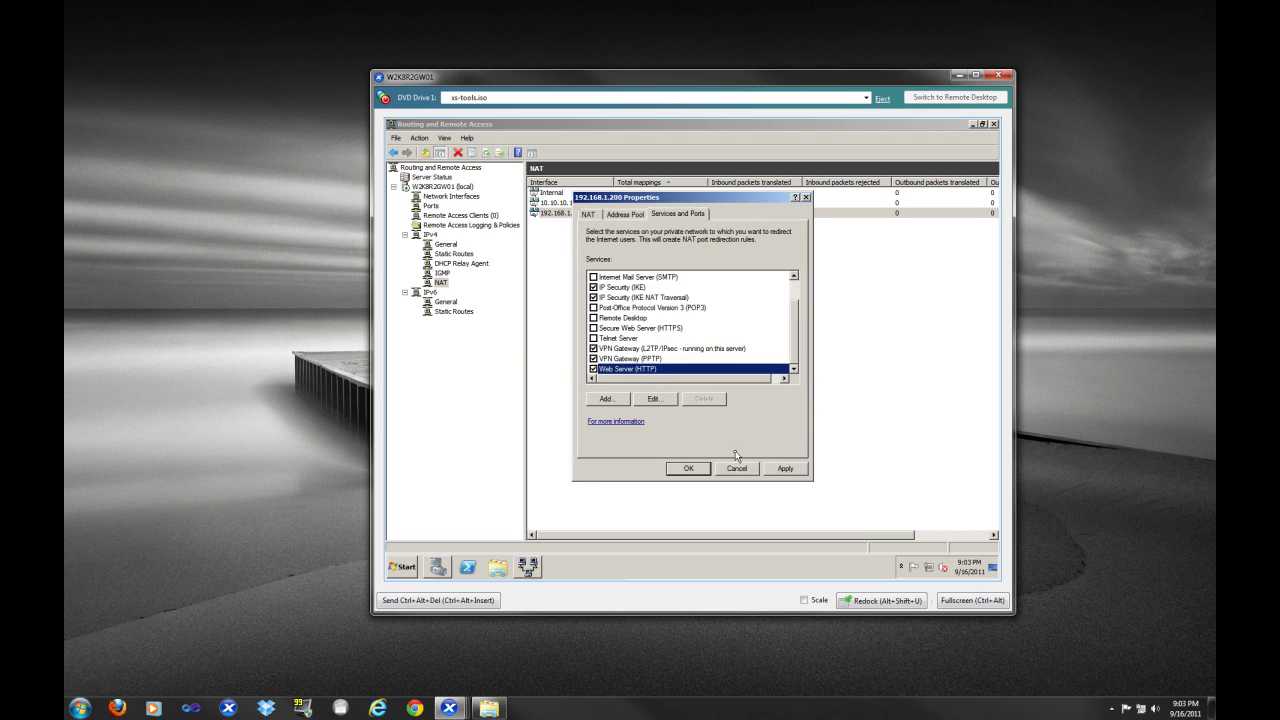
{"action": "left_click", "coordinate": [788, 470]}
{"action": "left_click", "coordinate": [689, 471]}
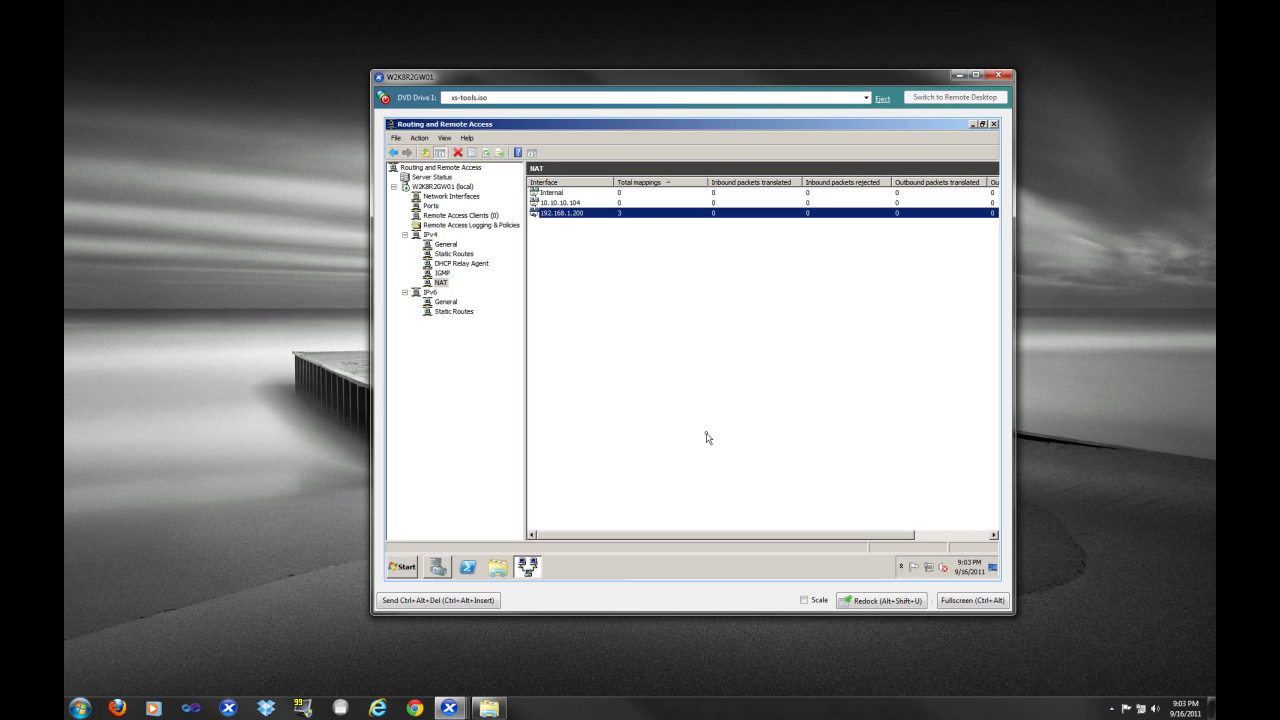
Close Routing and Remote Access, review a Core Networking inbound firewall rule, then close Windows Firewall
{"action": "left_click", "coordinate": [995, 125]}
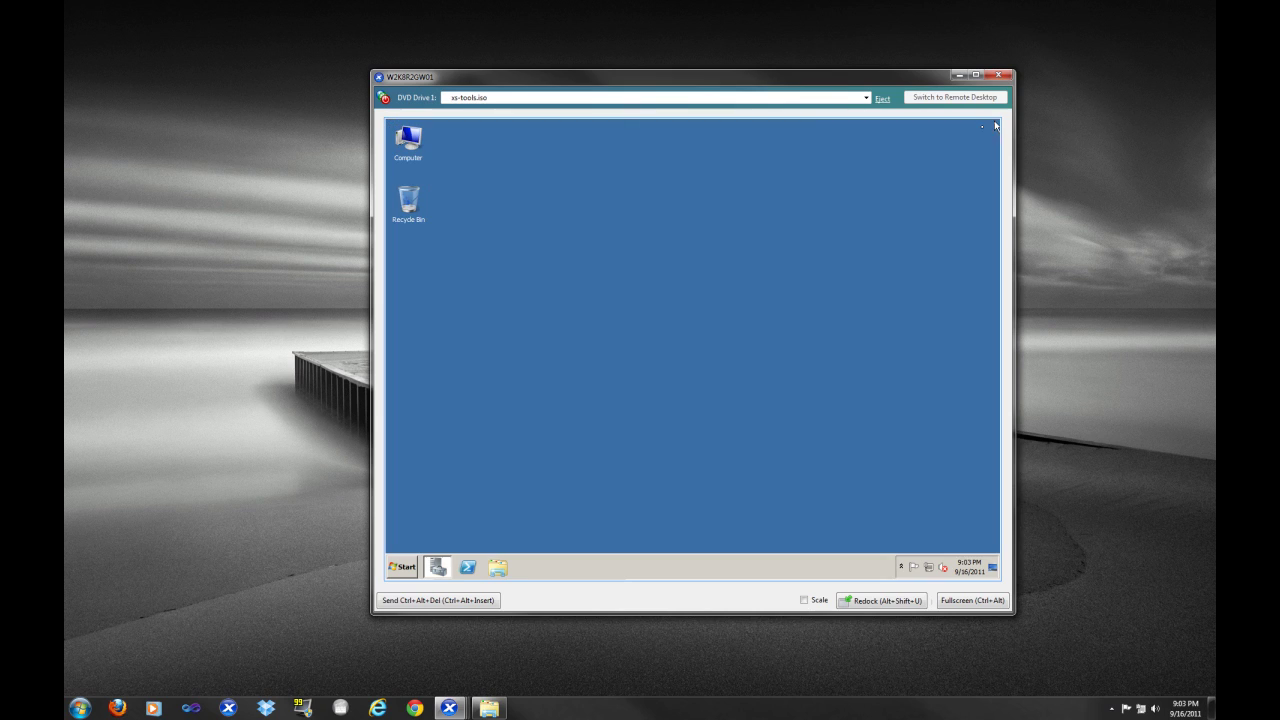
{"action": "left_click", "coordinate": [393, 565]}
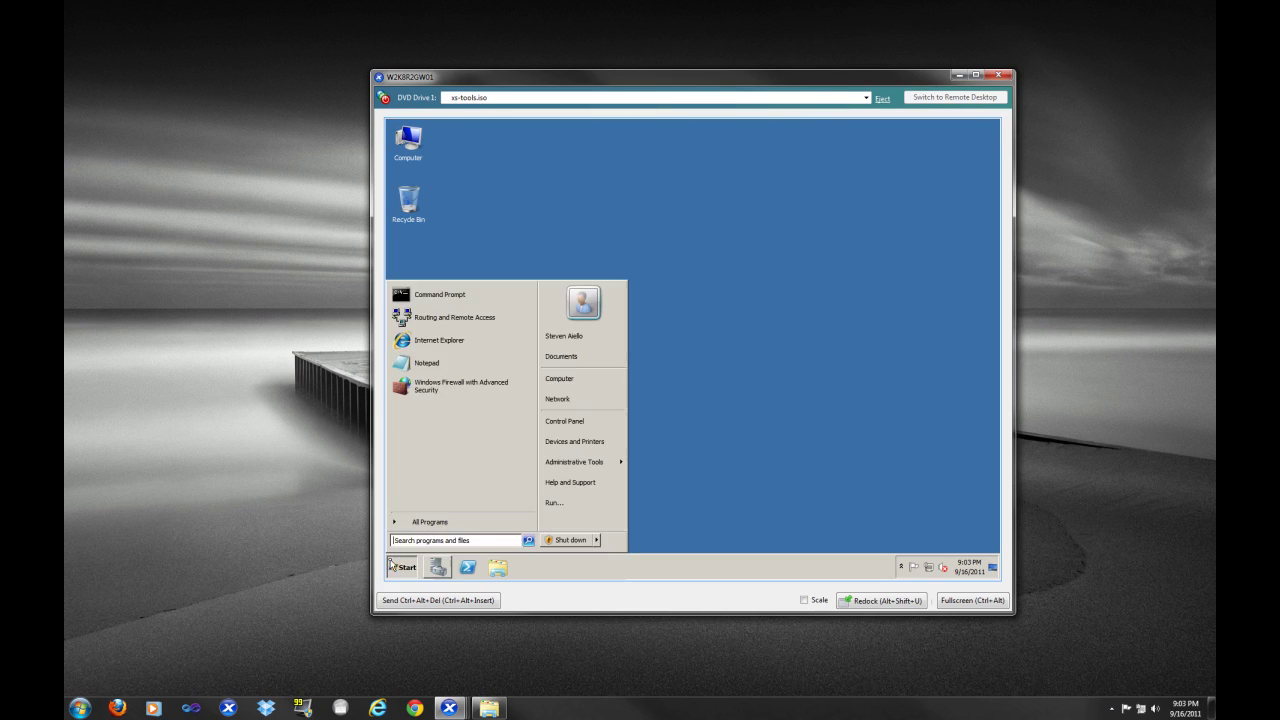
{"action": "left_click", "coordinate": [452, 390]}
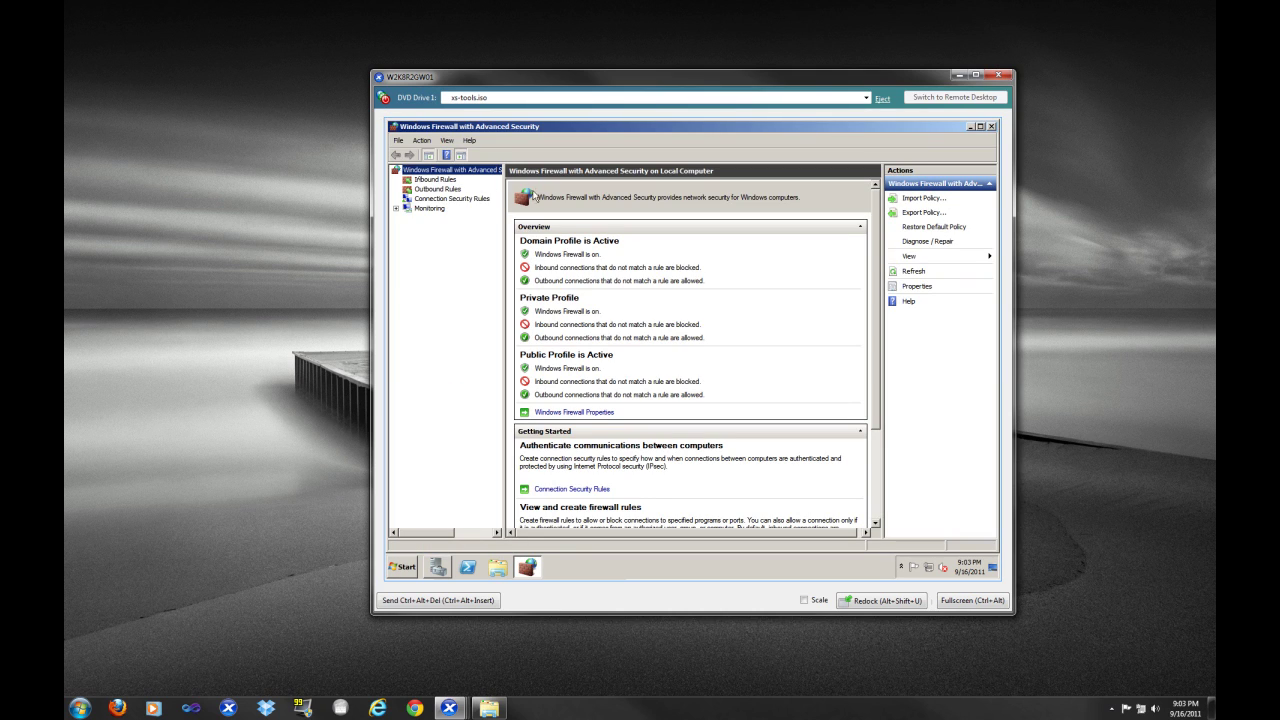
{"action": "left_click", "coordinate": [432, 180]}
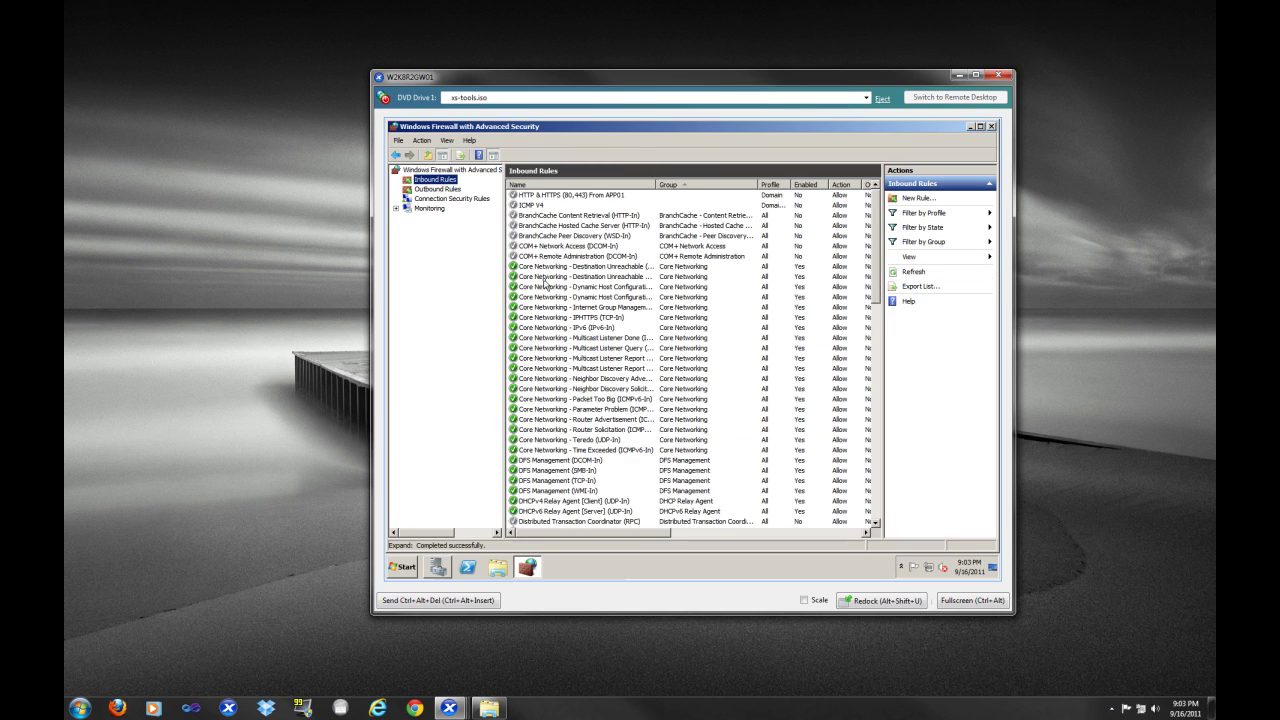
{"action": "left_click", "coordinate": [545, 280]}
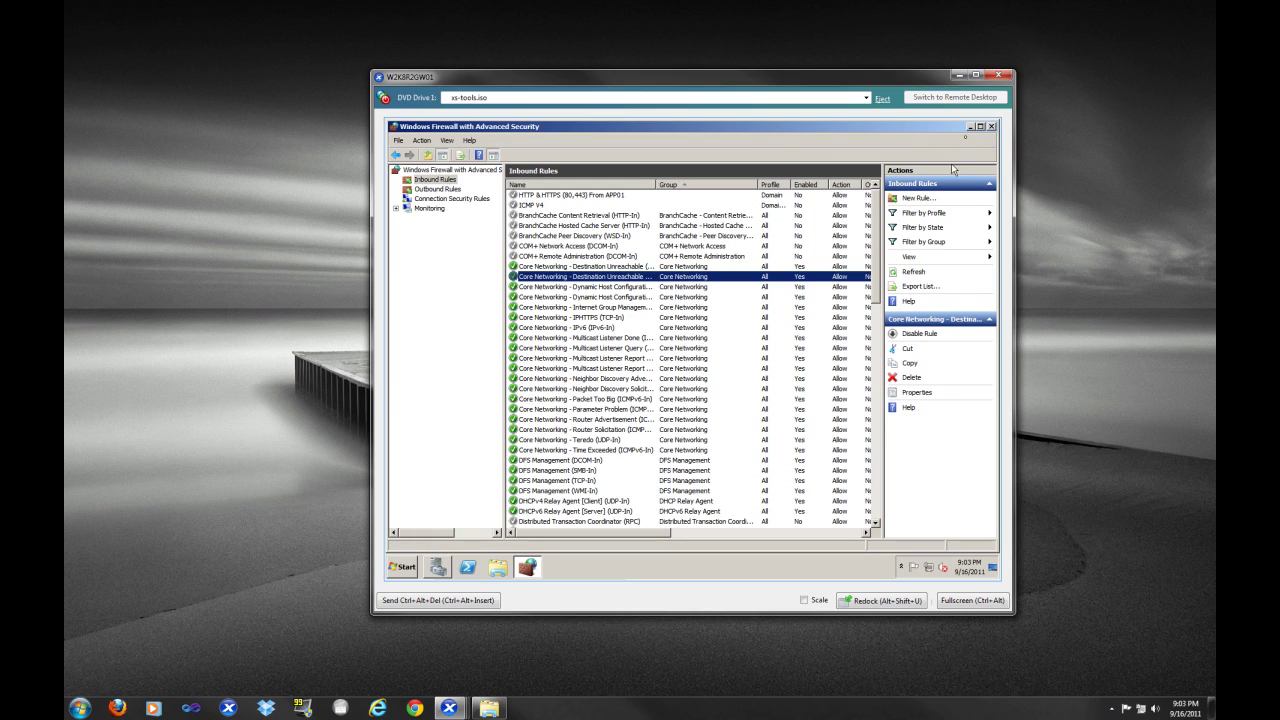
{"action": "left_click", "coordinate": [990, 127]}
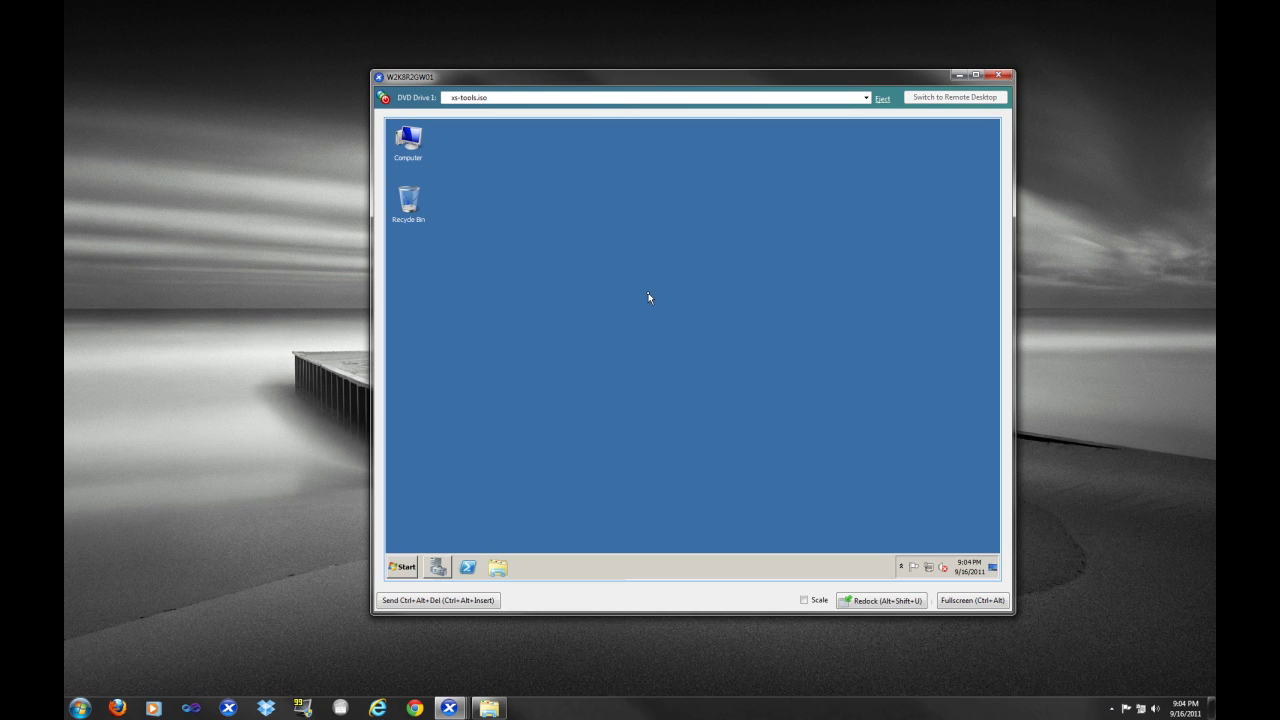
{"action": "left_click", "coordinate": [440, 566]}
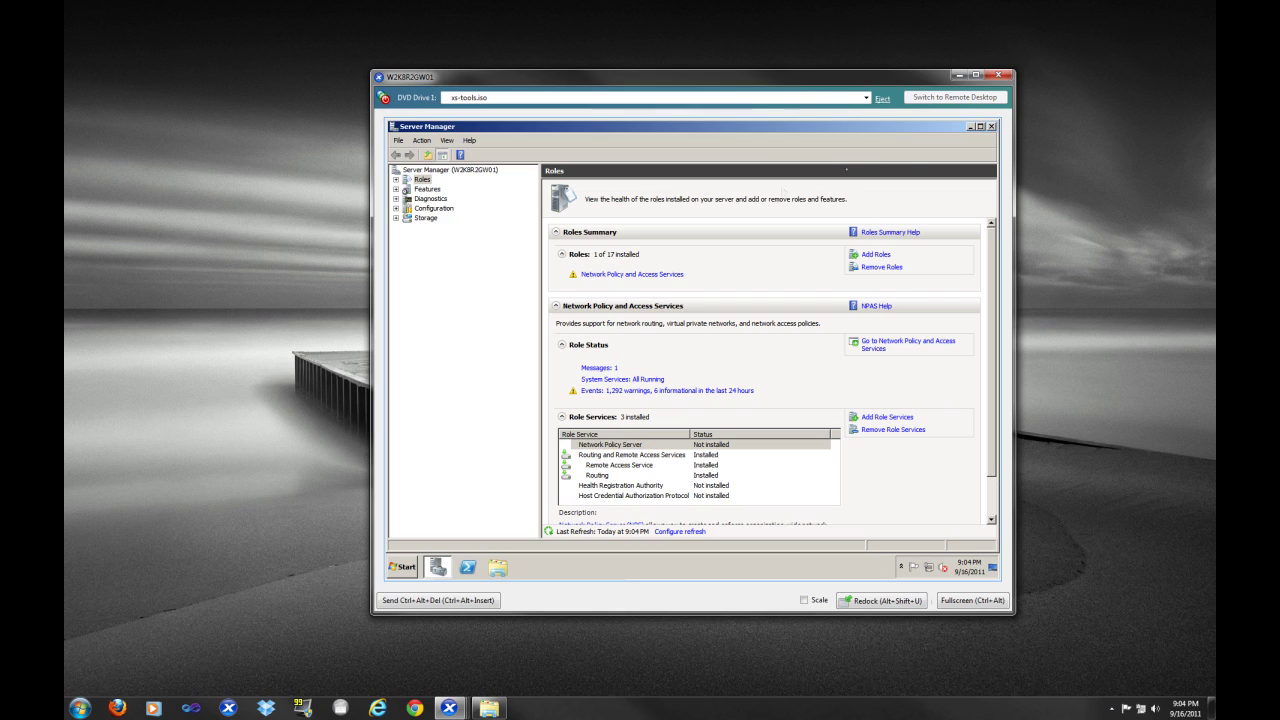
{"action": "left_click", "coordinate": [991, 127]}
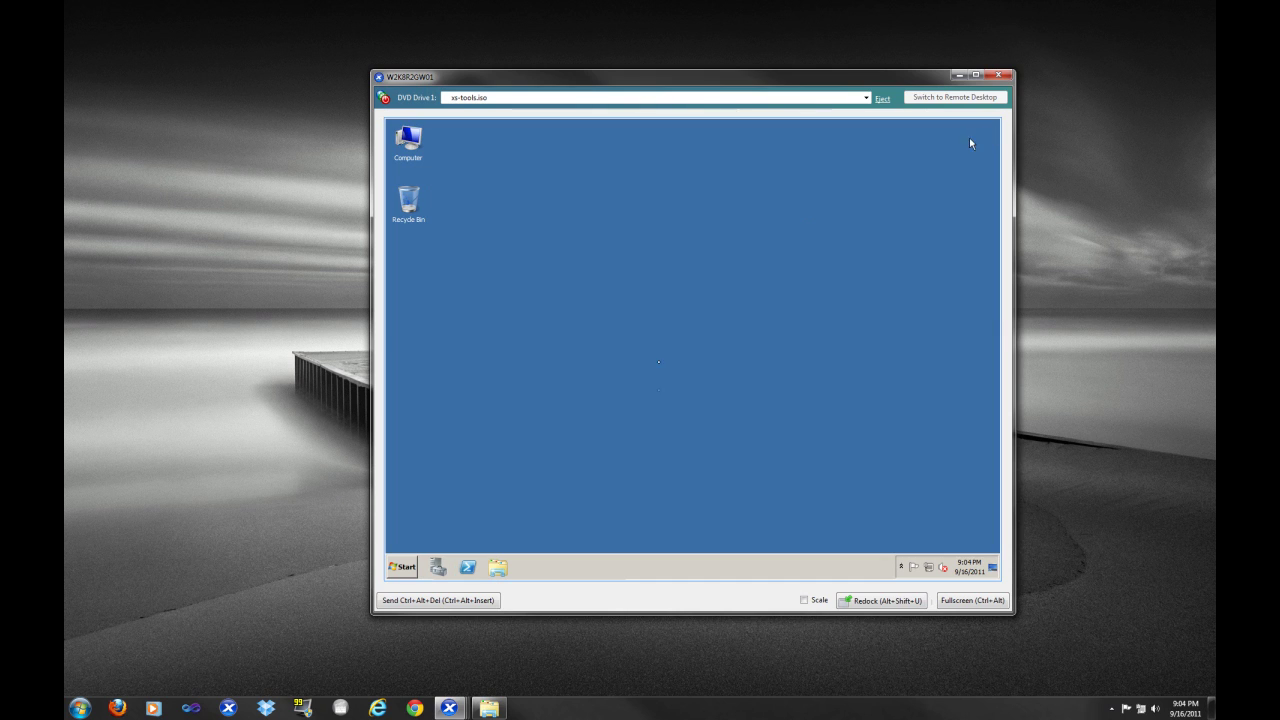
Place the W2K8R2GW01 and W2K8R1APP01 consoles side by side and restore the Accounting folder window
{"action": "left_click_drag", "start_coordinate": [757, 78], "coordinate": [507, 30]}
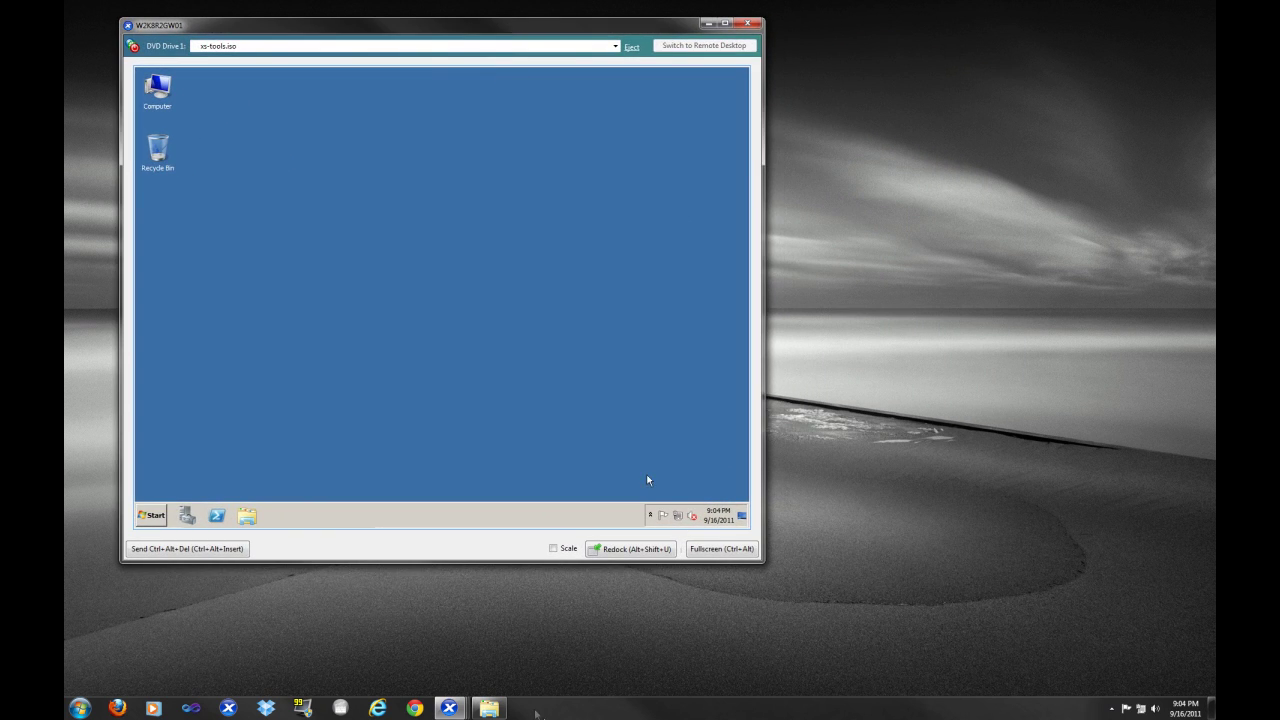
{"action": "mouse_move", "coordinate": [455, 714]}
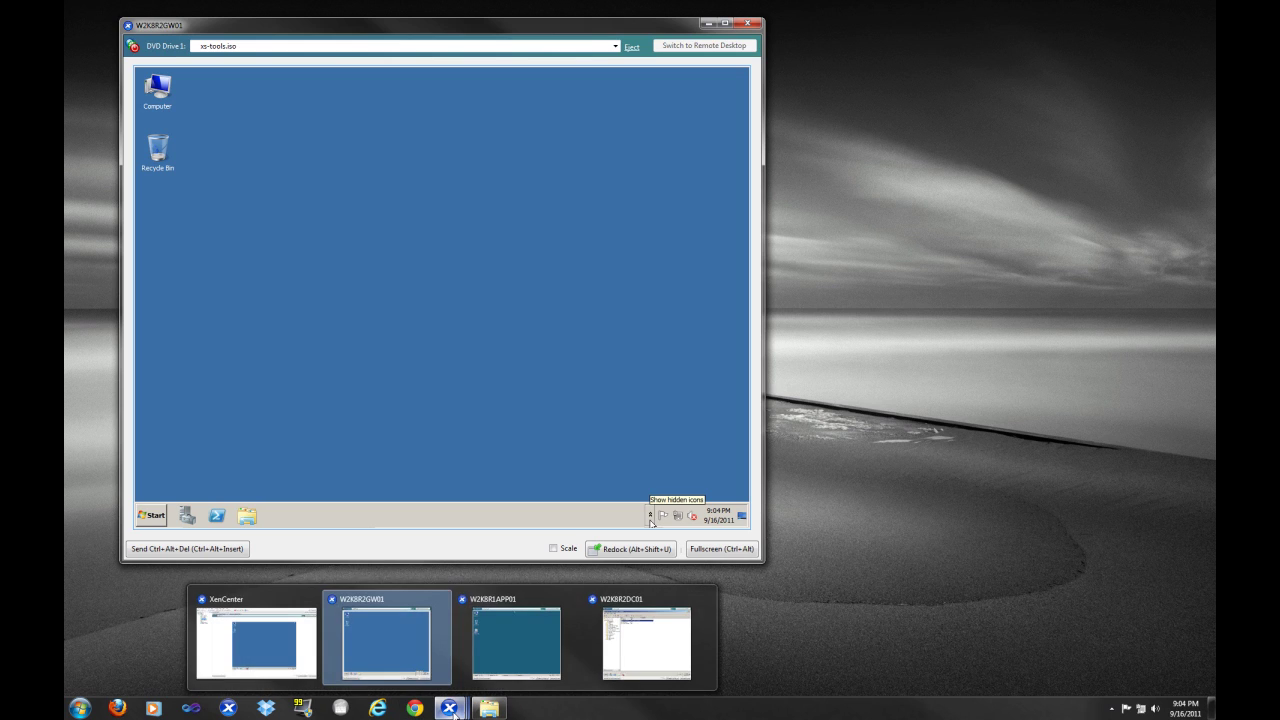
{"action": "left_click", "coordinate": [495, 662]}
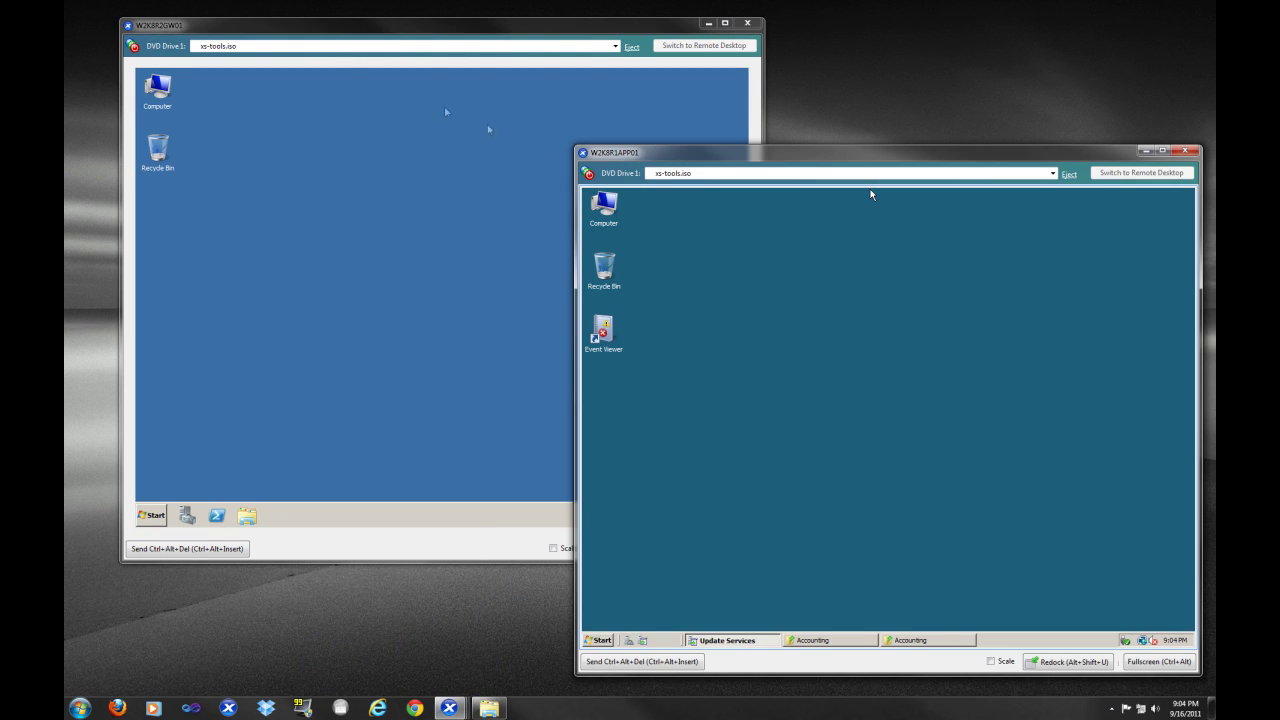
{"action": "left_click_drag", "start_coordinate": [745, 157], "coordinate": [357, 68]}
{"action": "left_click", "coordinate": [451, 551]}
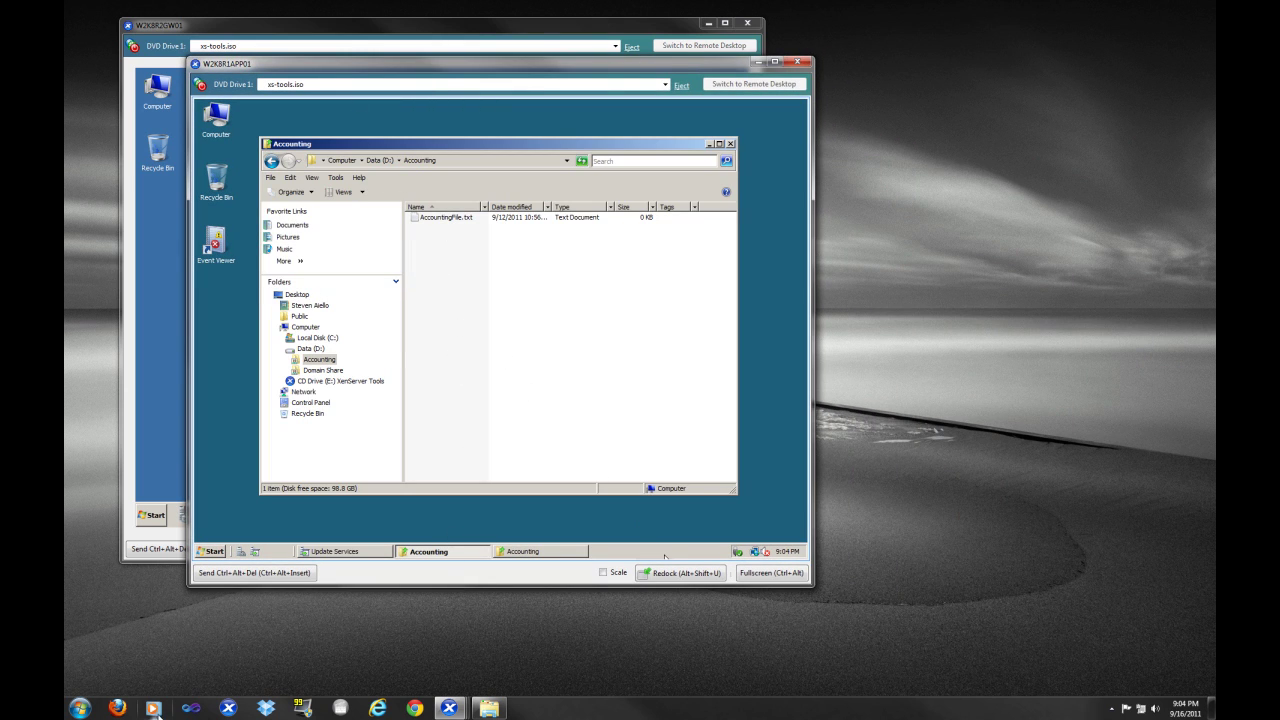
{"action": "left_click", "coordinate": [79, 708]}
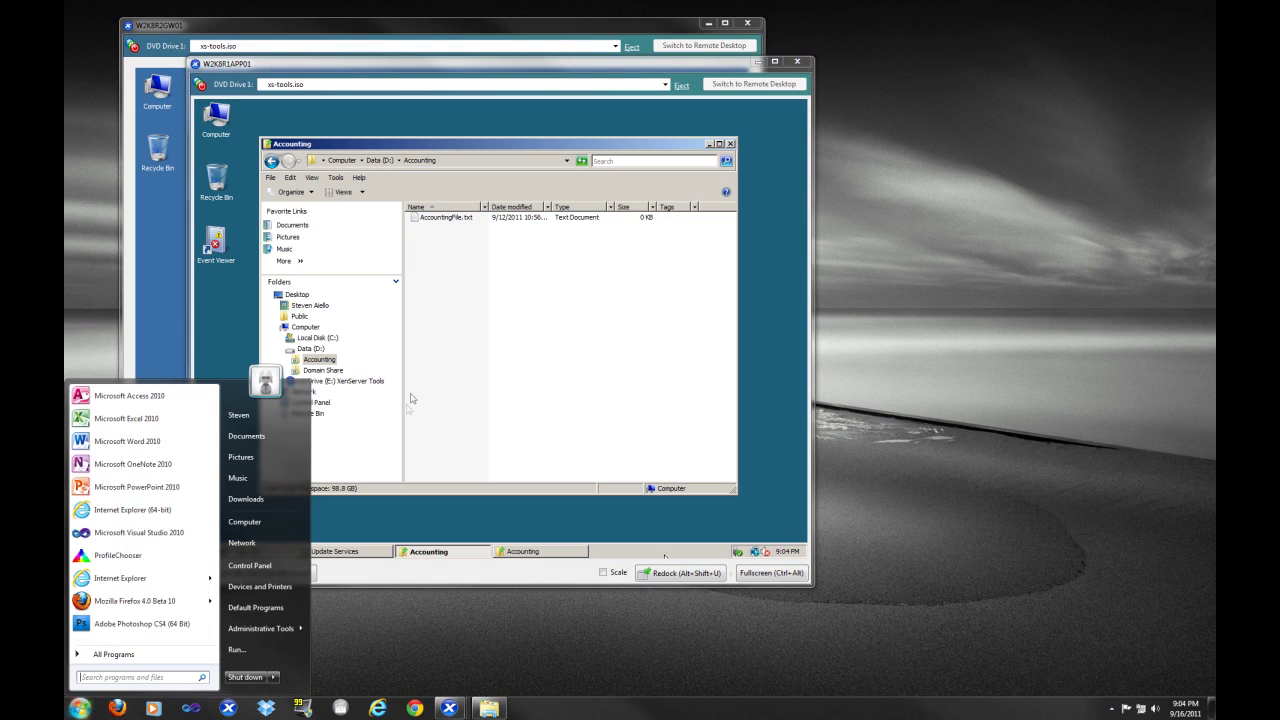
Launch a Command Prompt with cmd from Run and run ipconfig
{"action": "left_click", "coordinate": [271, 653]}
{"action": "type", "text": "cmd"}
{"action": "key", "text": "Return"}
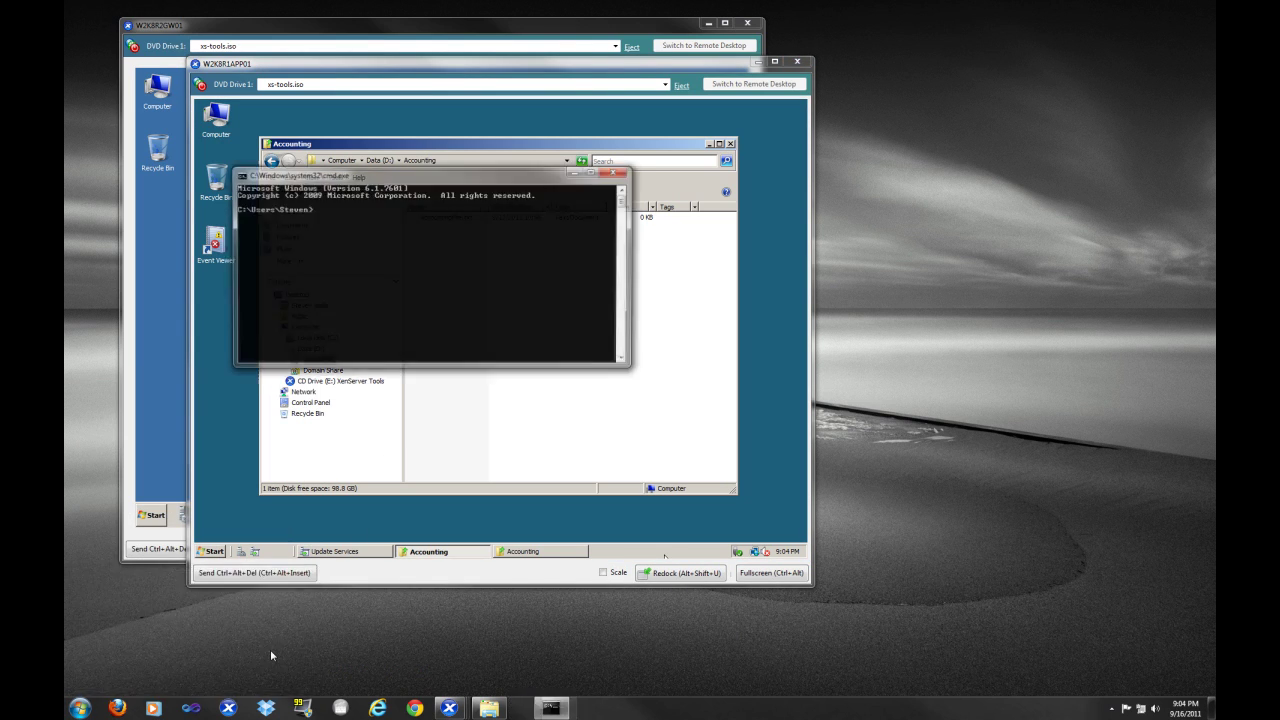
{"action": "type", "text": "ipconfig"}
{"action": "key", "text": "Return"}
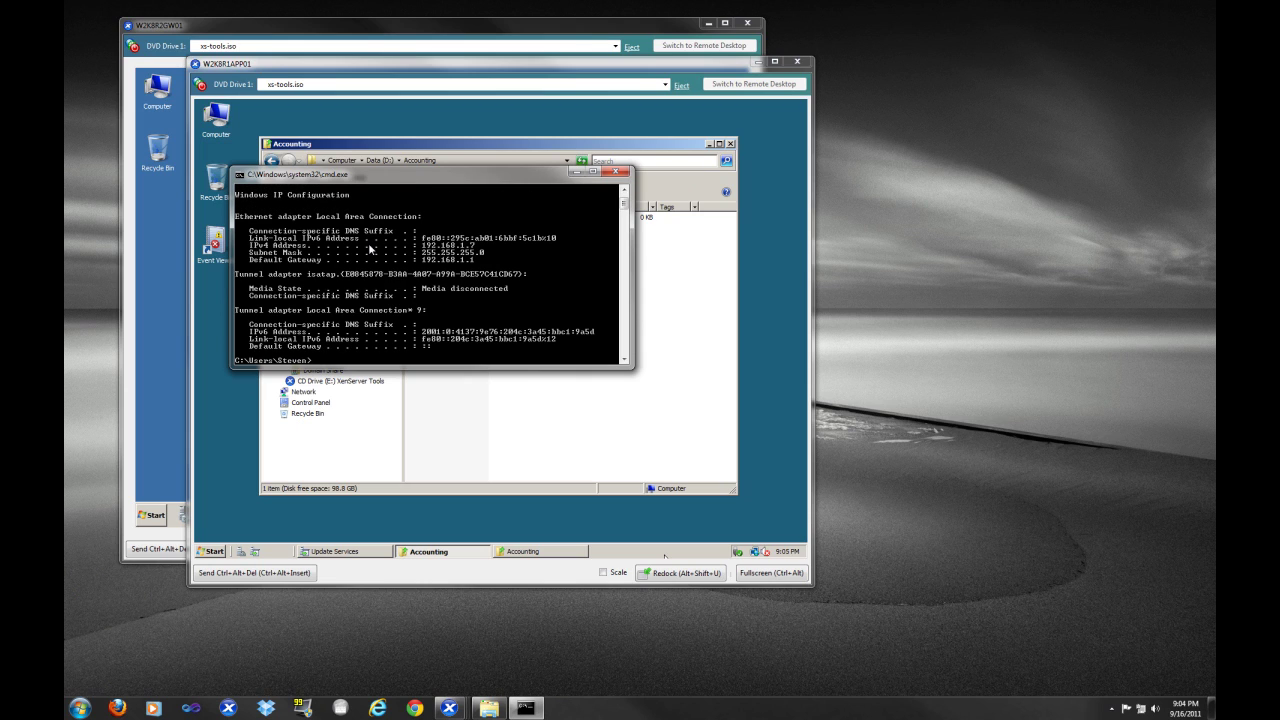
Enlarge the window and run ipconfig /all, showing 192.168.1.7 and gateway 192.168.1.1, then minimize it
{"action": "left_click_drag", "start_coordinate": [423, 368], "coordinate": [428, 608]}
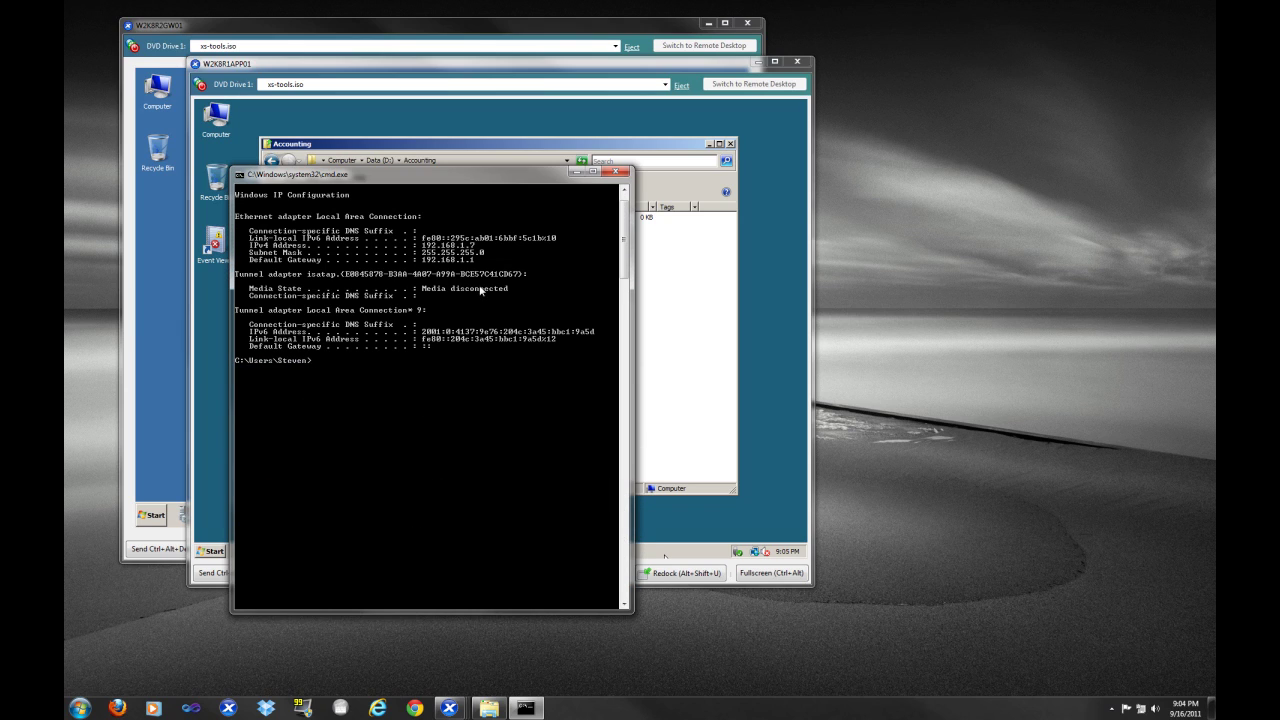
{"action": "type", "text": "ipconfig /all"}
{"action": "key", "text": "Return"}
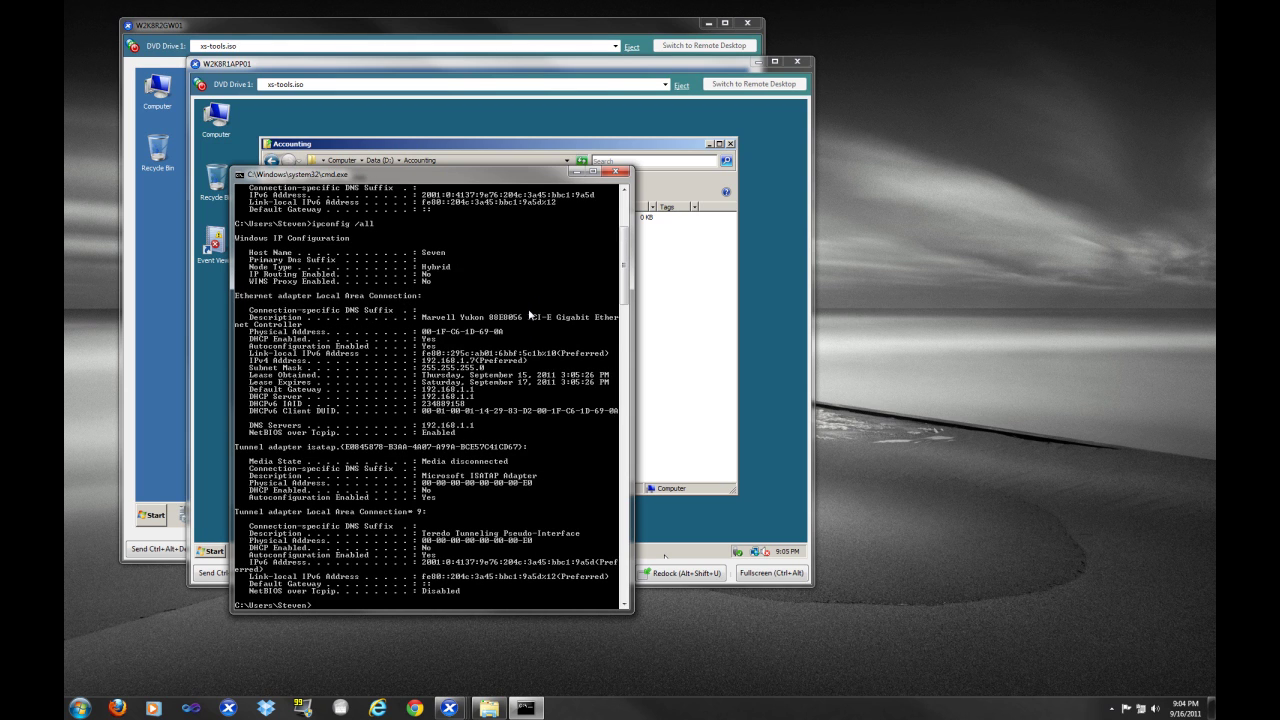
{"action": "scroll", "coordinate": [529, 316], "scroll_direction": "up", "scroll_amount": 5}
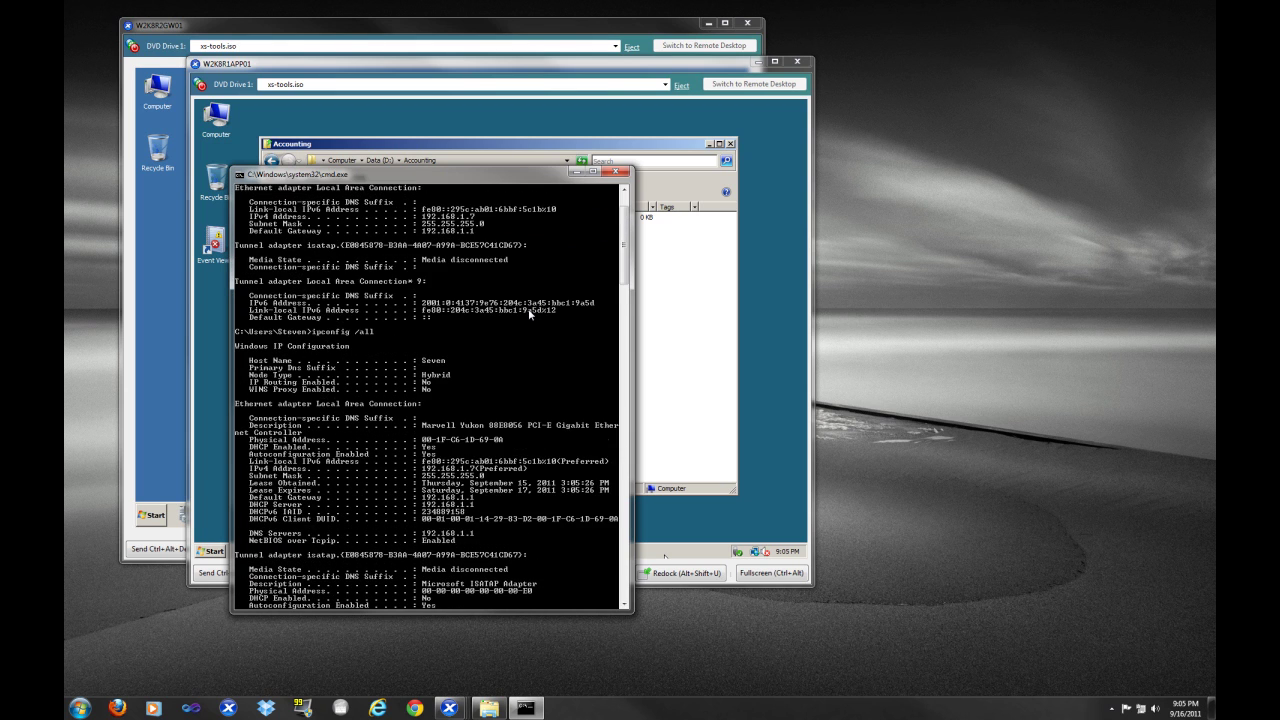
{"action": "scroll", "coordinate": [528, 403], "scroll_direction": "down", "scroll_amount": 7}
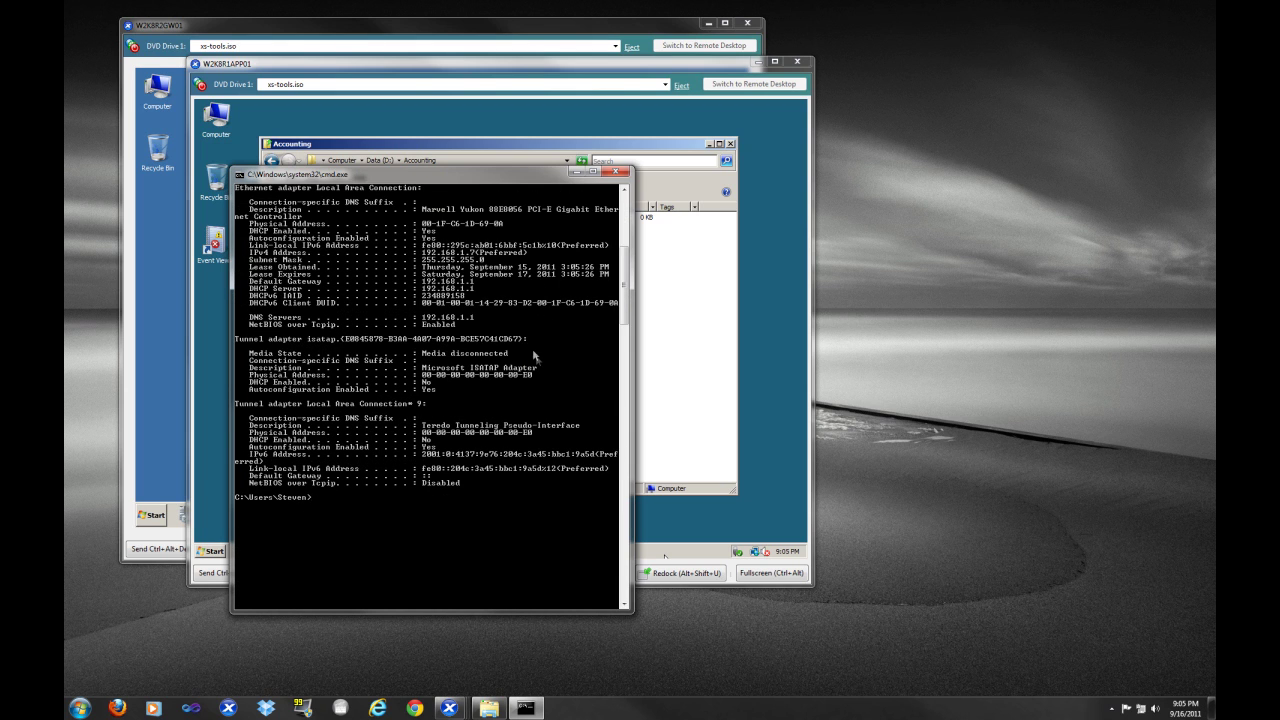
{"action": "left_click", "coordinate": [576, 175]}
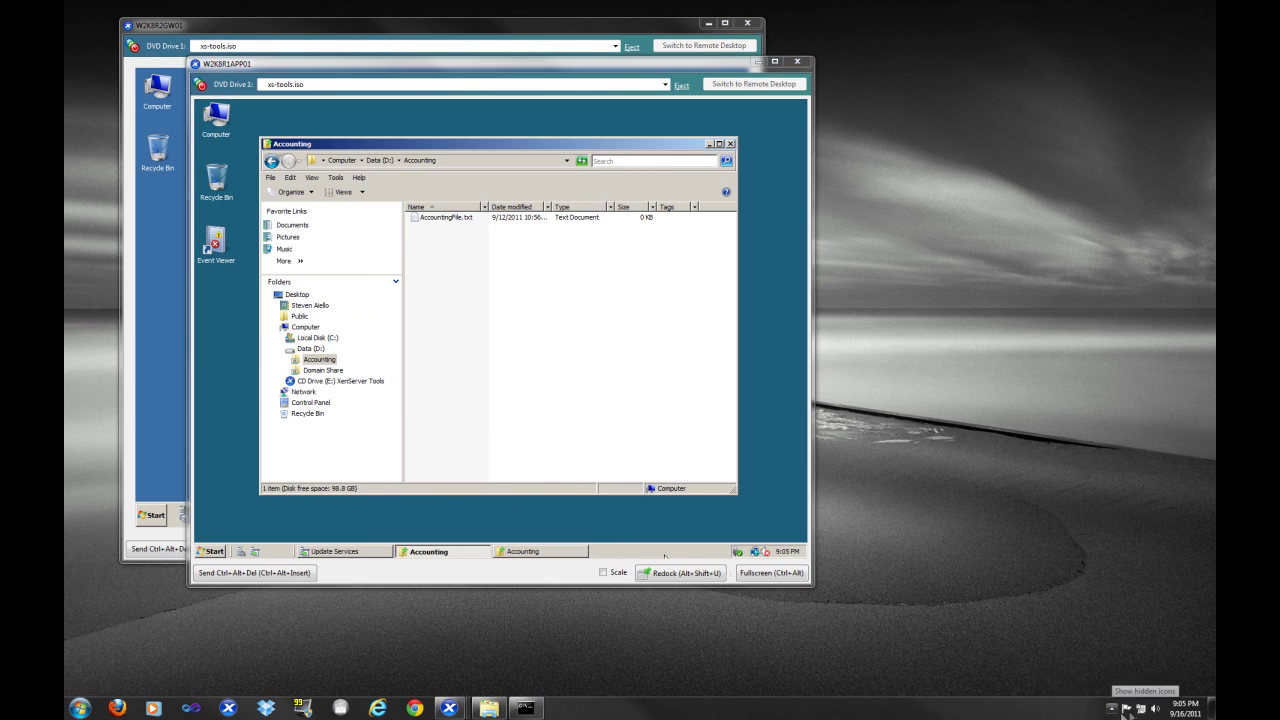
From the tray's Network and Sharing Center, set up a Connect to a workplace connection using VPN
{"action": "left_click", "coordinate": [1140, 708]}
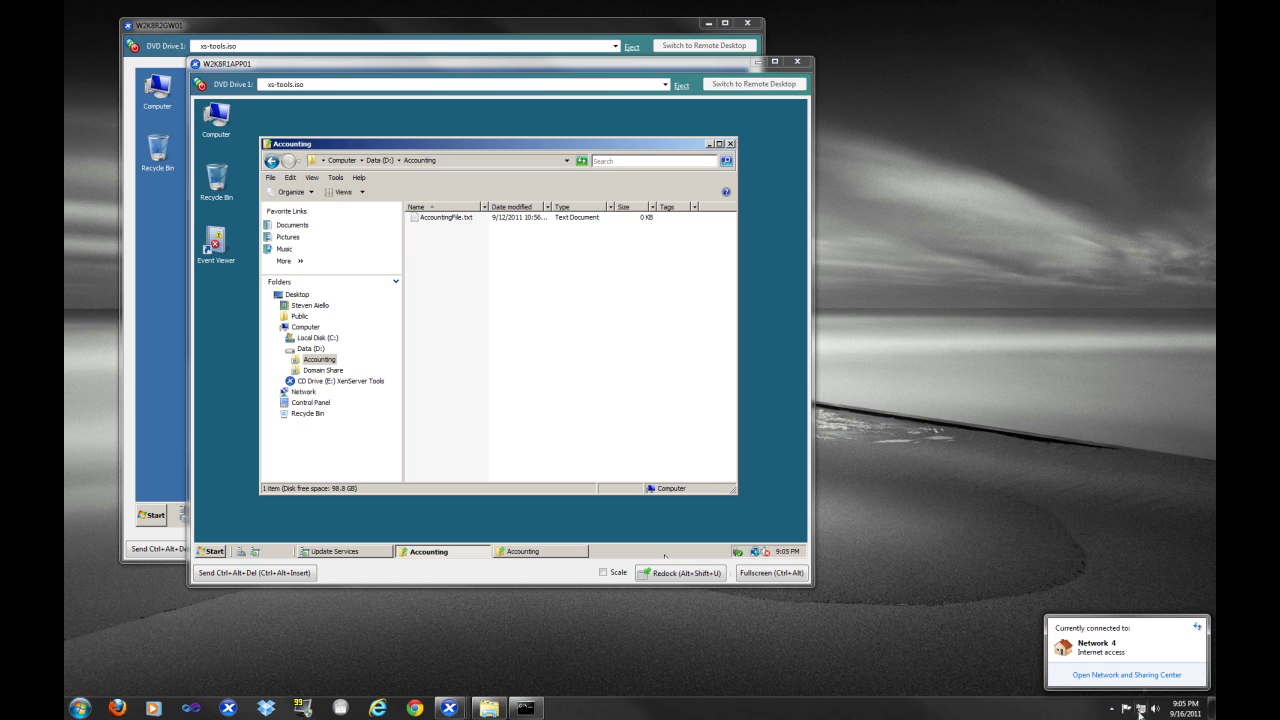
{"action": "left_click", "coordinate": [1127, 675]}
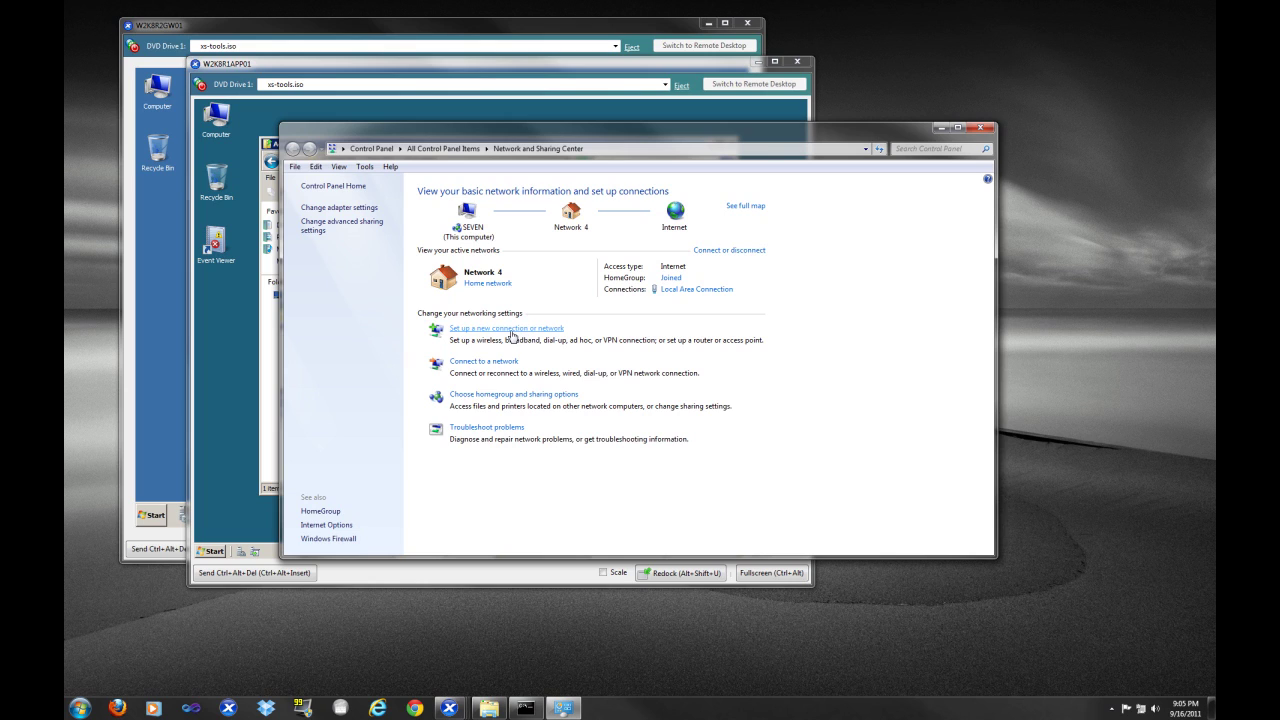
{"action": "left_click", "coordinate": [512, 330]}
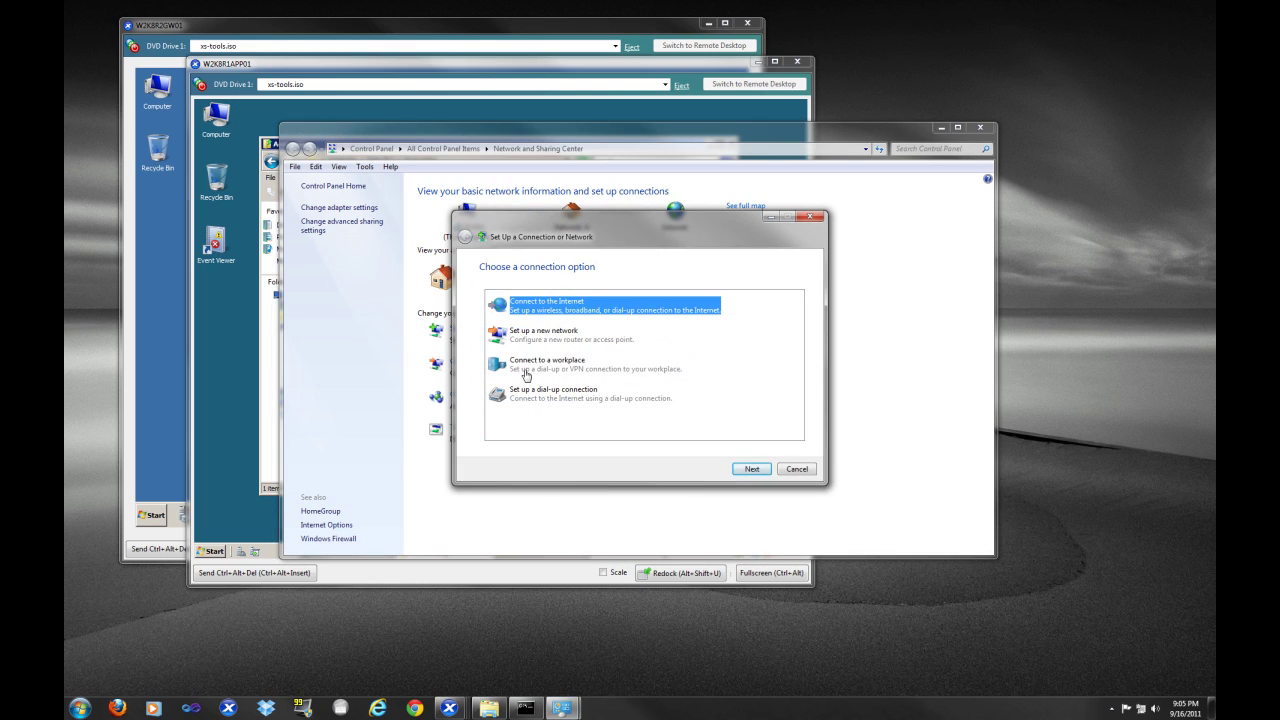
{"action": "left_click", "coordinate": [526, 375]}
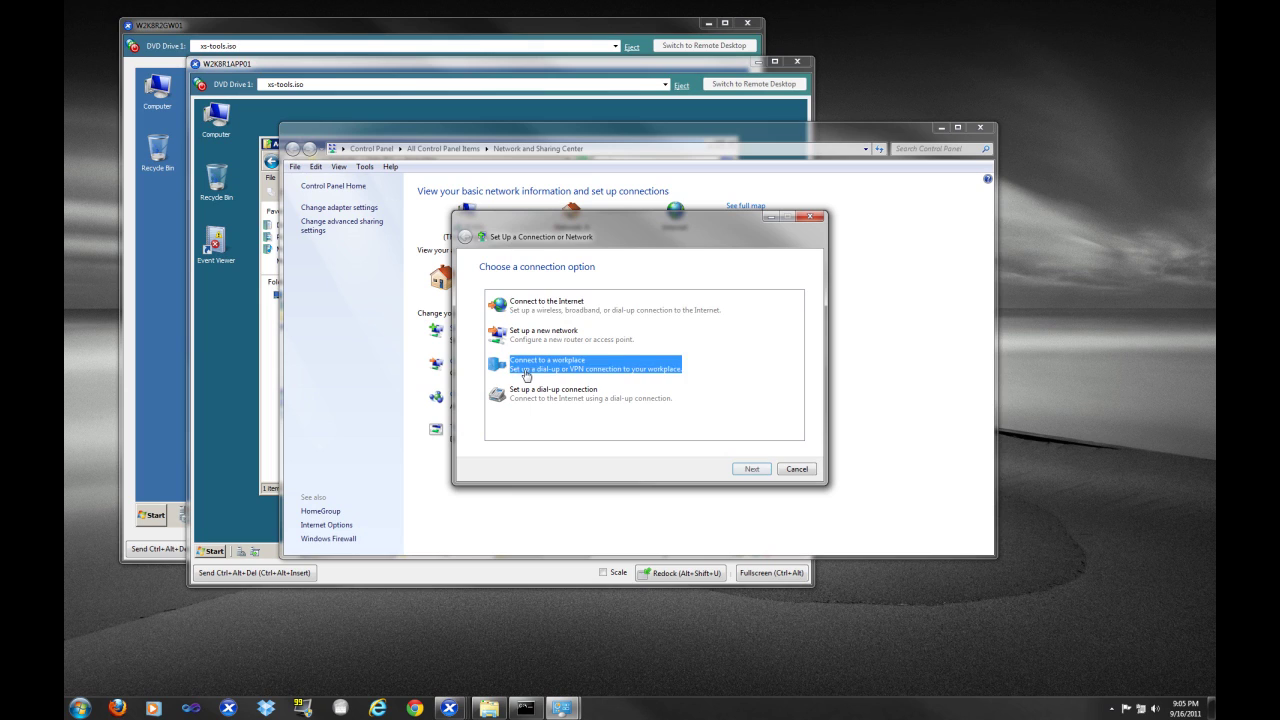
{"action": "left_click", "coordinate": [750, 470]}
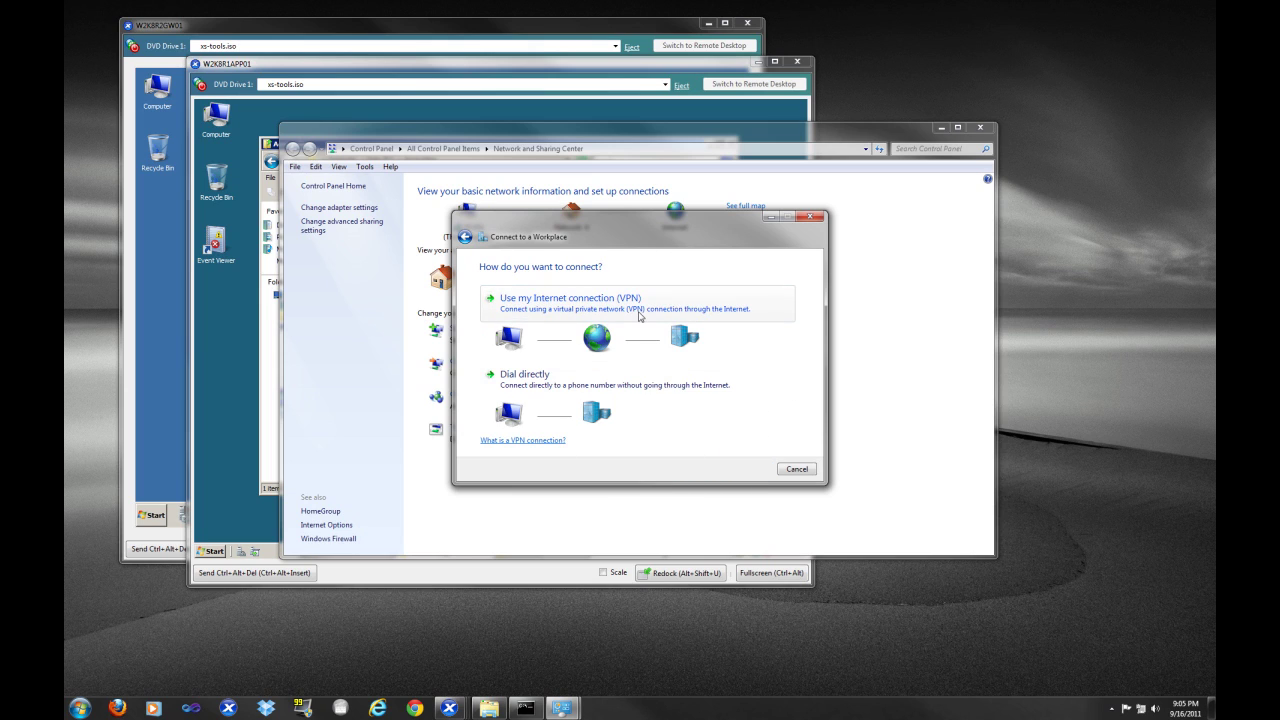
{"action": "left_click", "coordinate": [640, 315]}
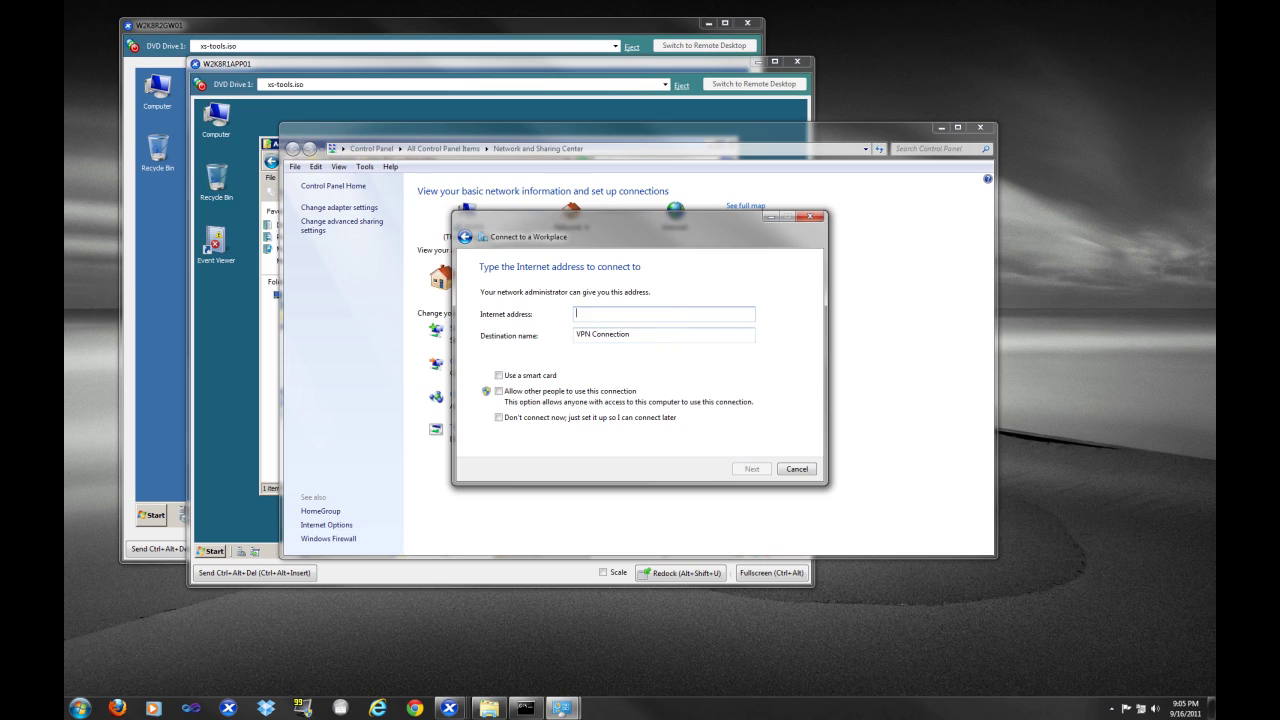
Enter the gateway's Internet address and the destination name winsrvtuts
{"action": "type", "text": "192.168.1.200"}
{"action": "key", "text": "Tab"}
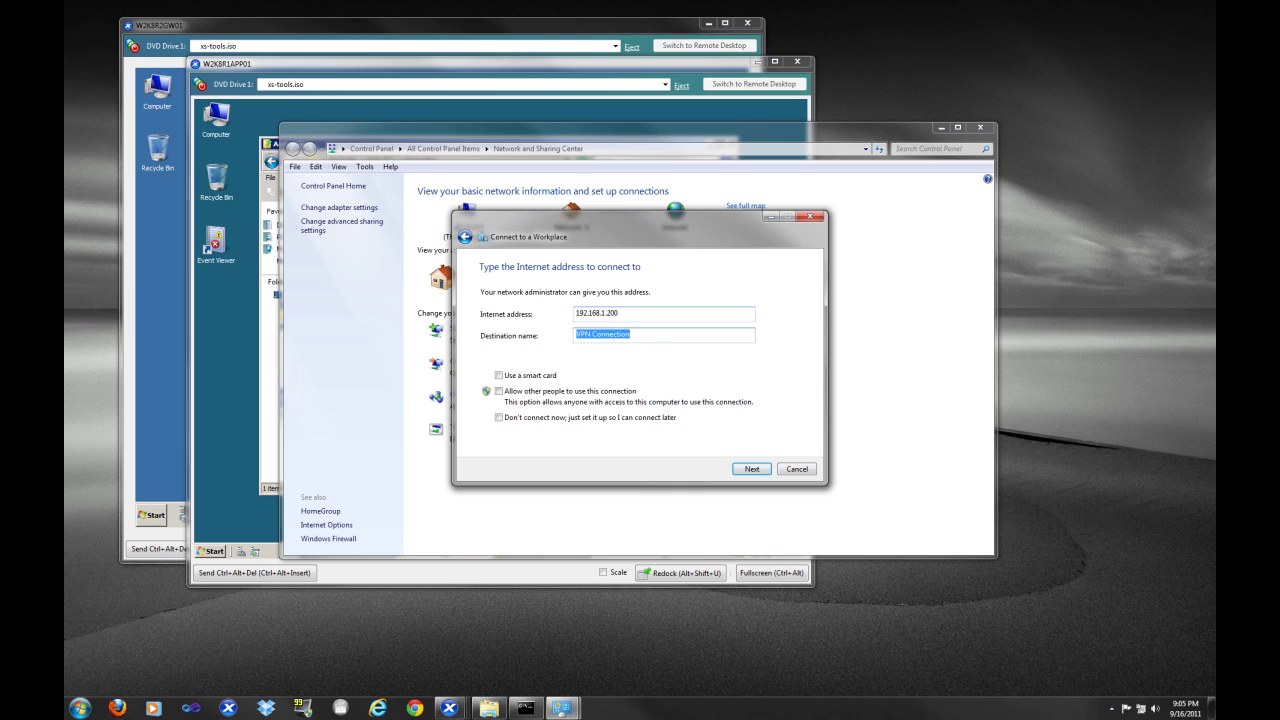
{"action": "type", "text": "winsrvtuts"}
{"action": "left_click", "coordinate": [748, 468]}
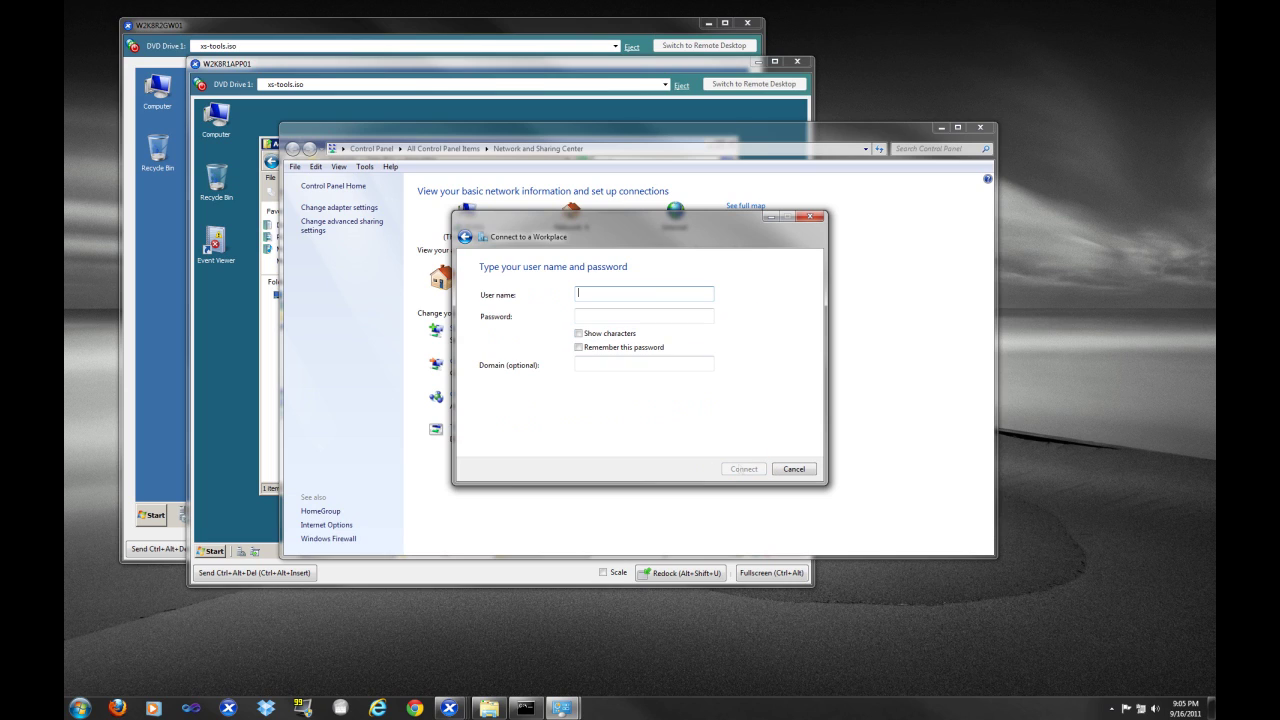
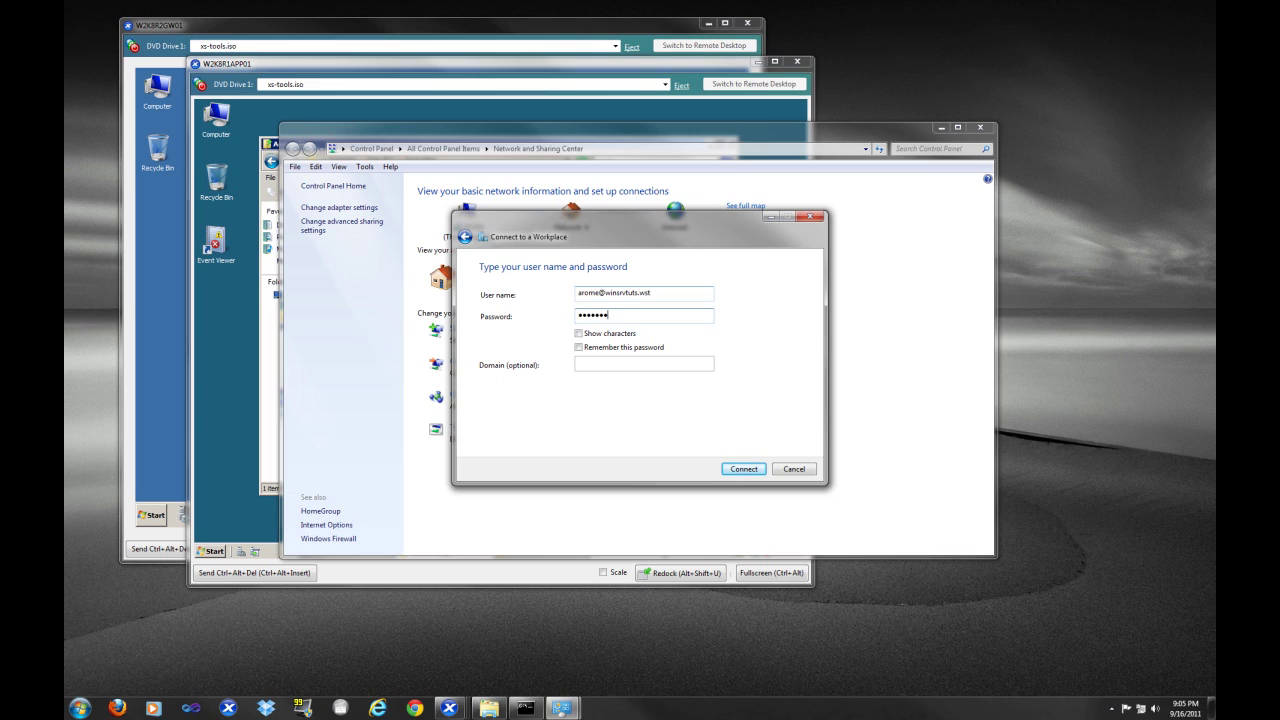
Connect with the VPN user name and a remembered password, then close the confirmation and Sharing Center
{"action": "left_click", "coordinate": [626, 347]}
{"action": "left_click", "coordinate": [743, 472]}
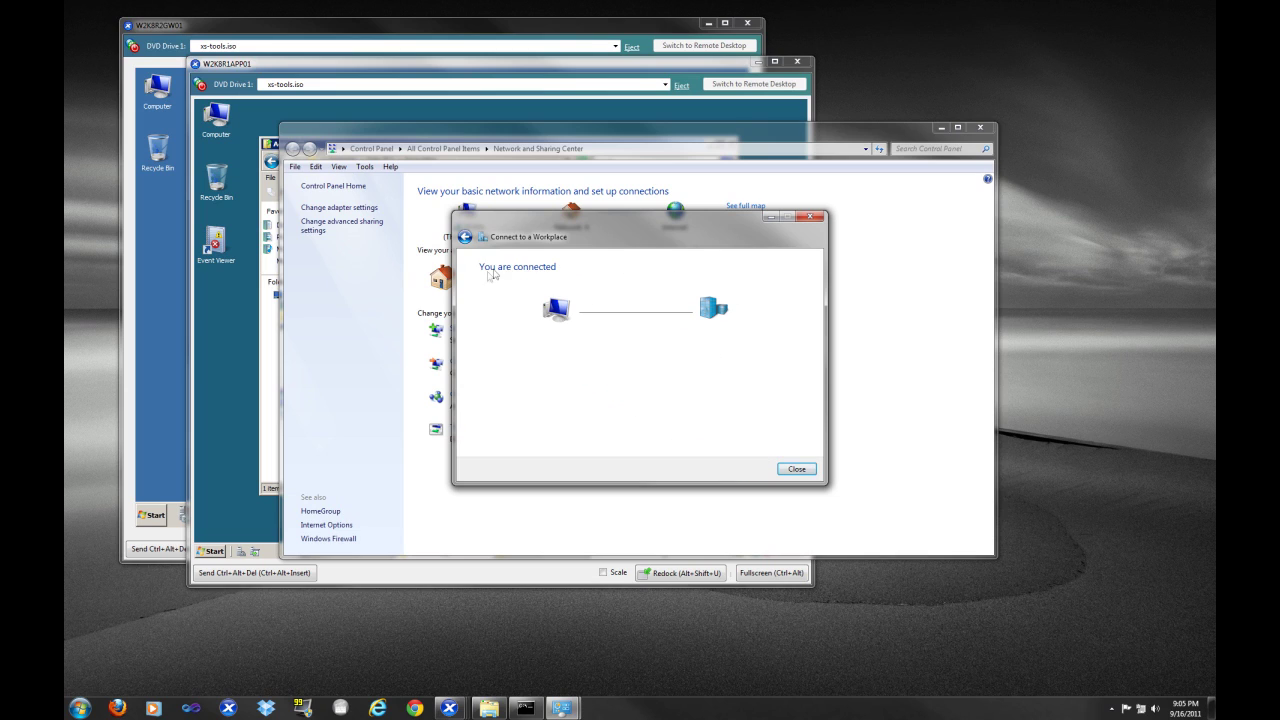
{"action": "left_click", "coordinate": [795, 469]}
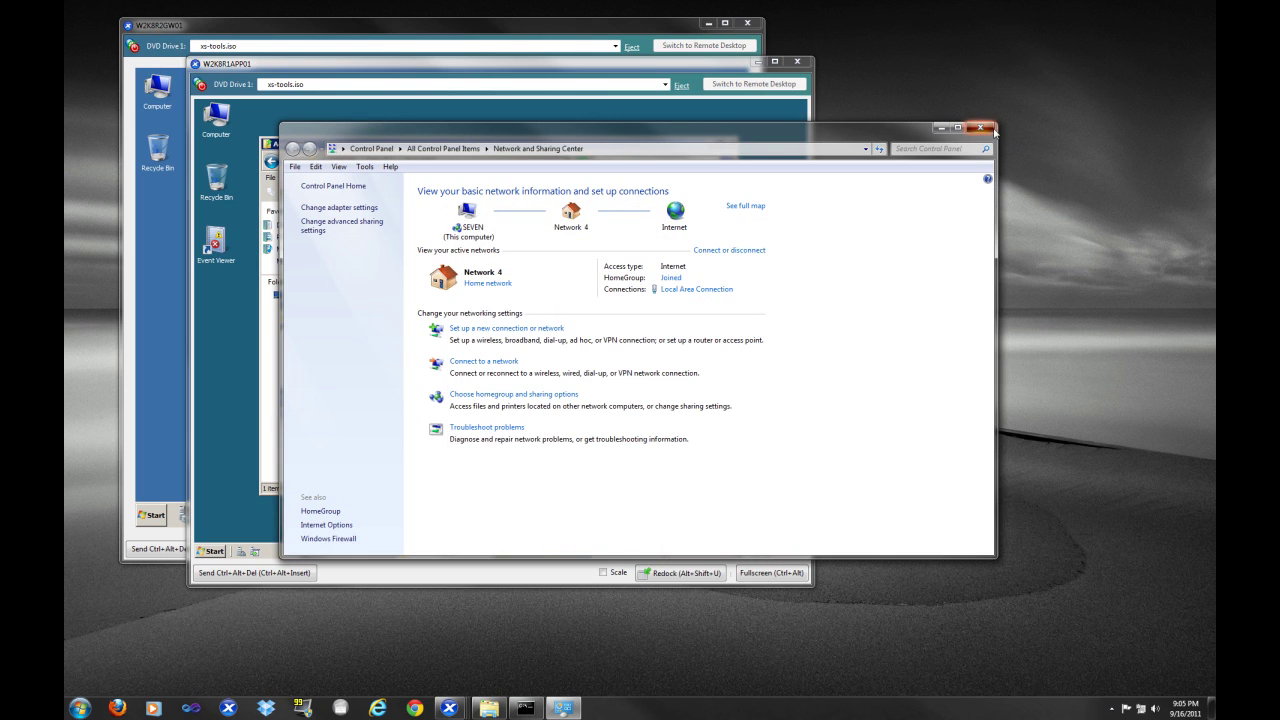
{"action": "left_click", "coordinate": [992, 129]}
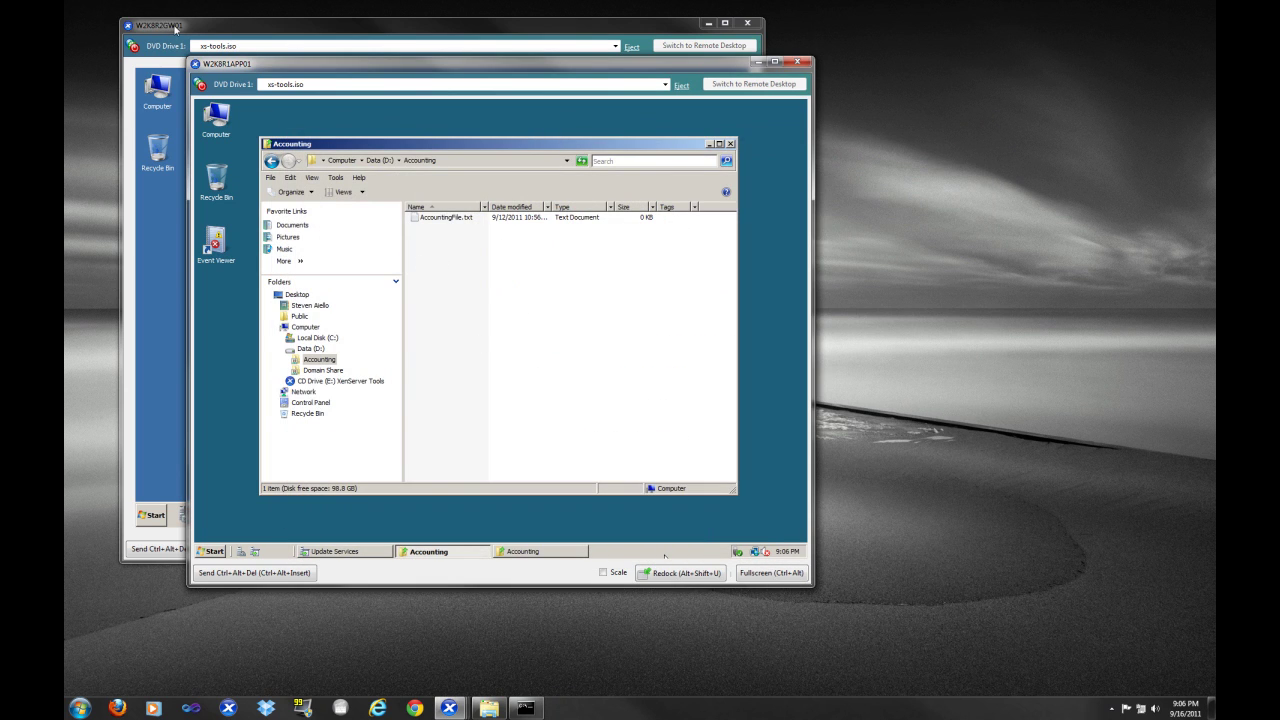
On W2K8R2GW01, open Routing and Remote Access and select the single connected remote access client
{"action": "left_click", "coordinate": [175, 28]}
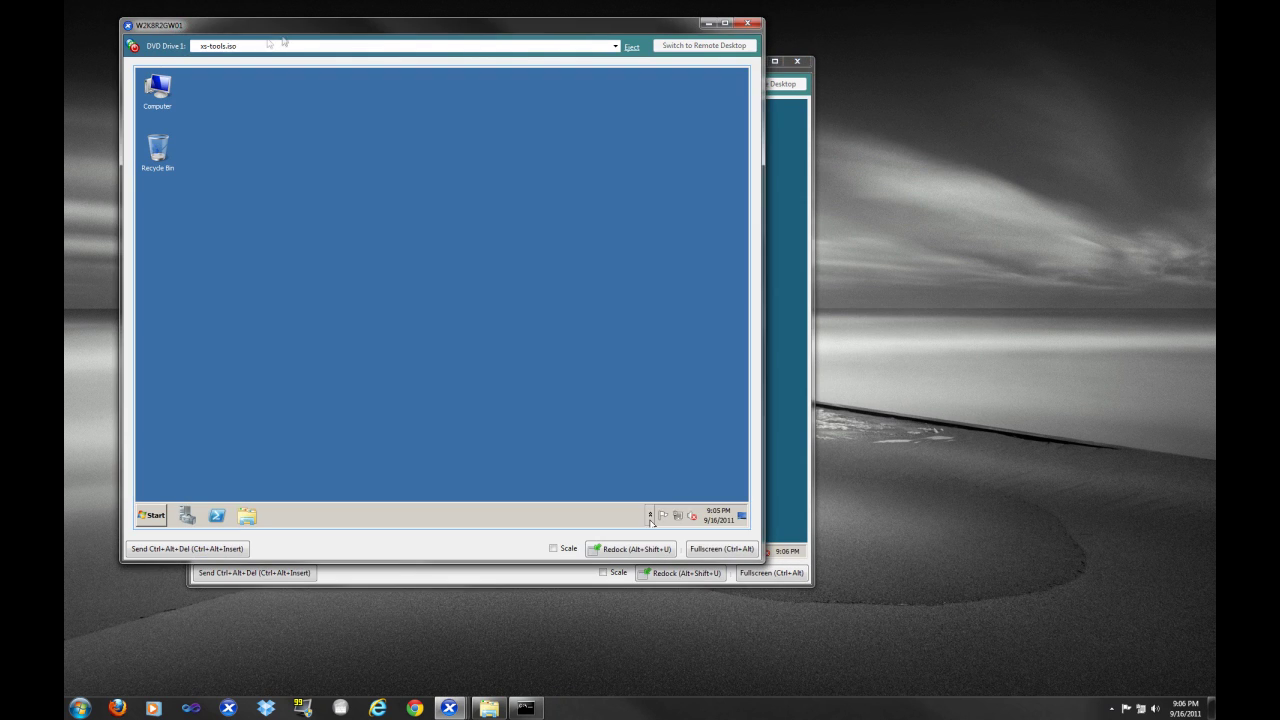
{"action": "left_click", "coordinate": [146, 517]}
{"action": "left_click", "coordinate": [210, 268]}
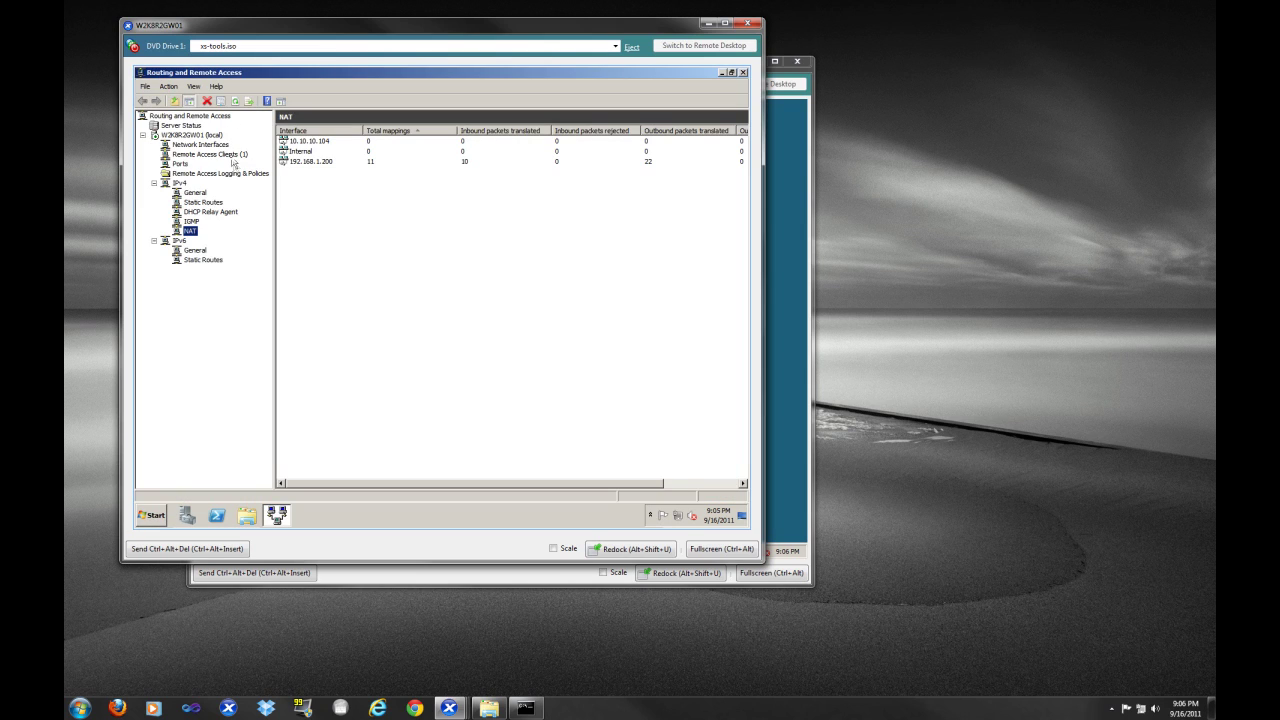
{"action": "left_click", "coordinate": [232, 156]}
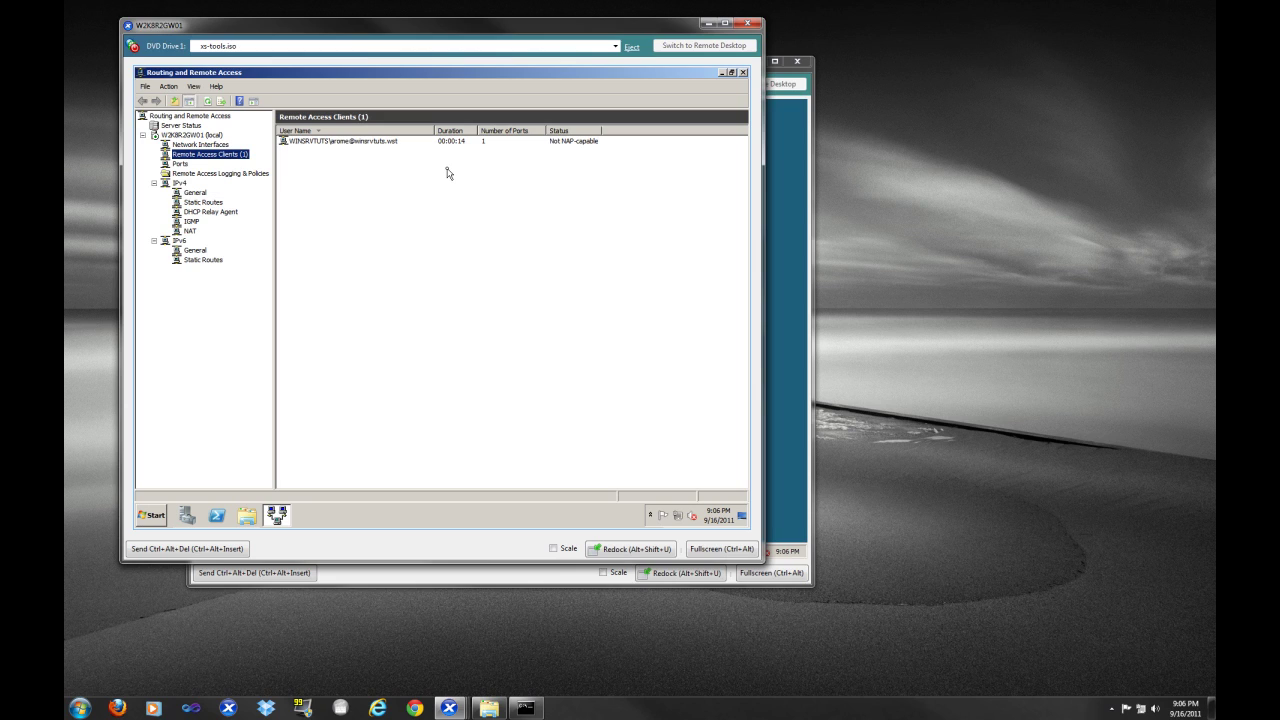
{"action": "left_click", "coordinate": [363, 150]}
{"action": "left_click", "coordinate": [345, 141]}
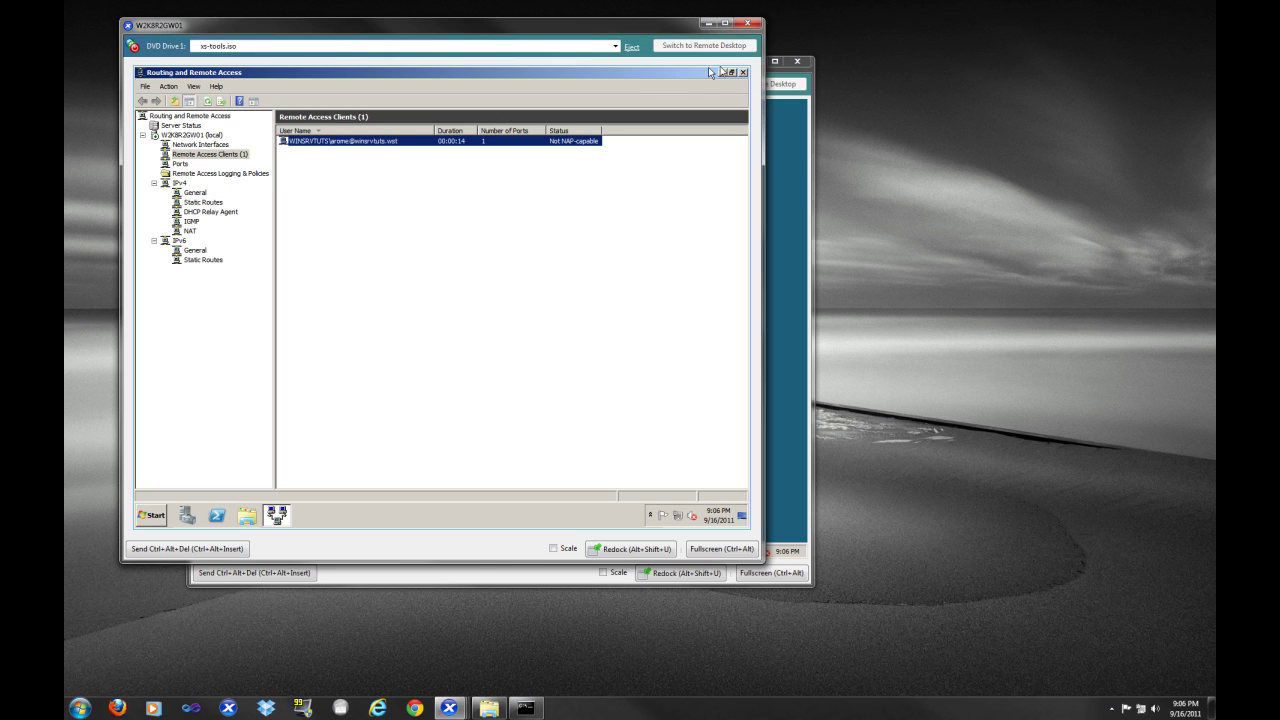
{"action": "left_click", "coordinate": [707, 22]}
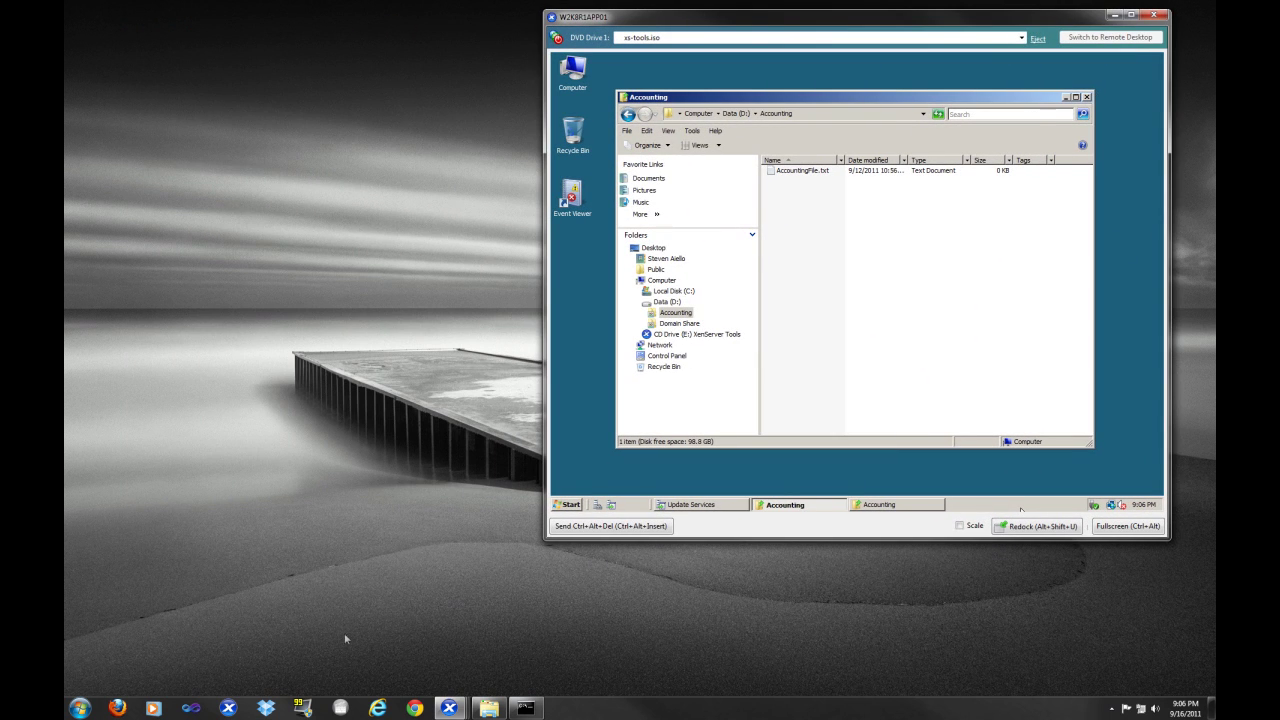
Open \\w2k8r1app01\Accounting from the host's Run dialog and move the Explorer window aside
{"action": "left_click", "coordinate": [80, 707]}
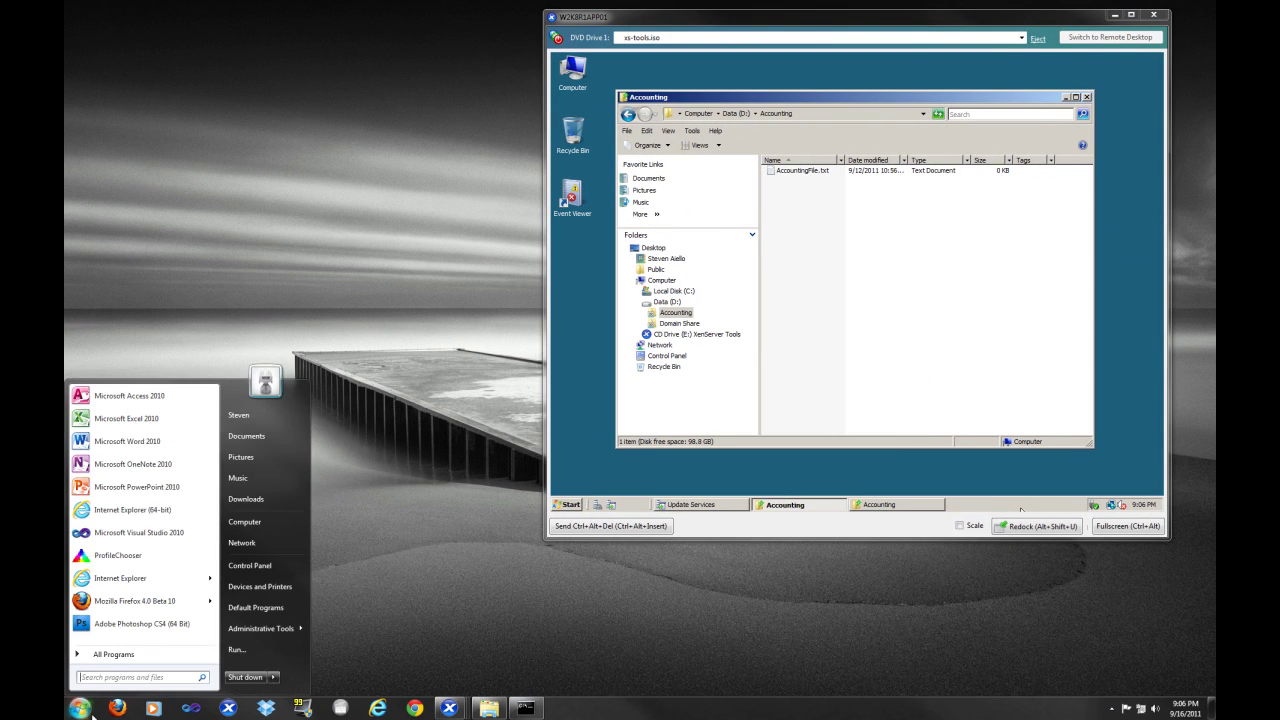
{"action": "left_click", "coordinate": [260, 651]}
{"action": "left_click_drag", "start_coordinate": [197, 582], "coordinate": [651, 556]}
{"action": "type", "text": "\\\\"}
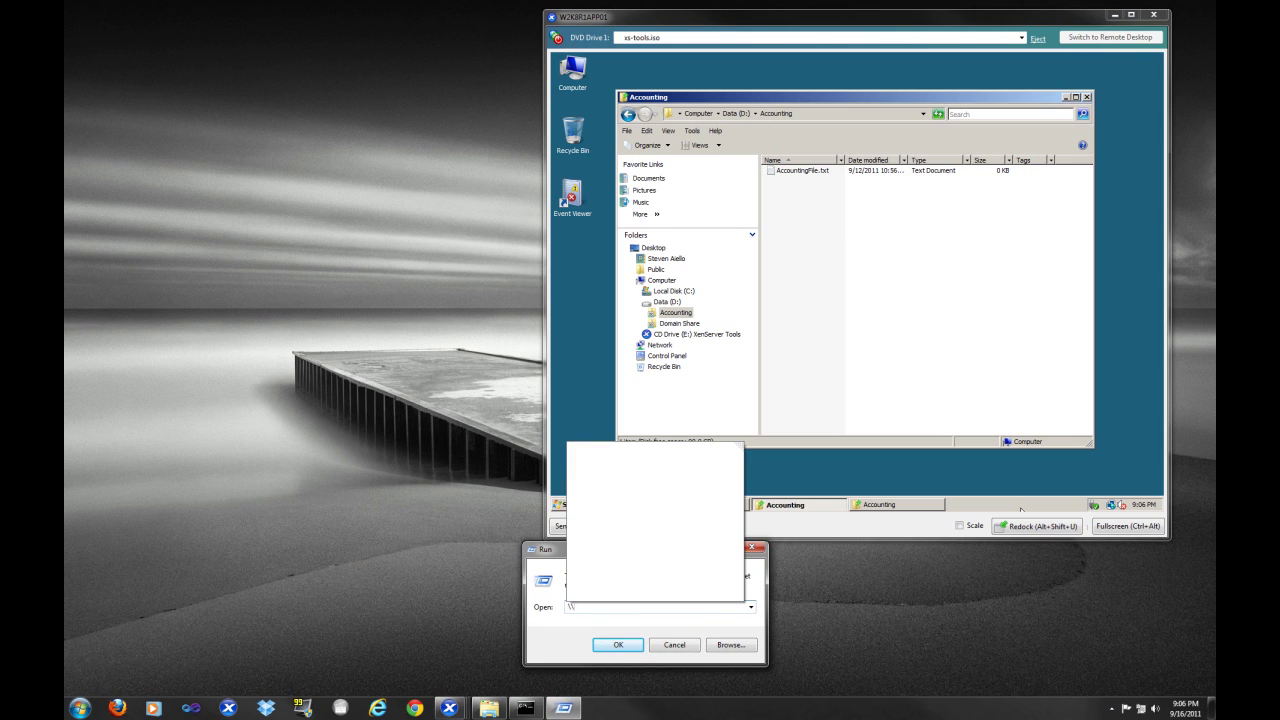
{"action": "type", "text": "w2k"}
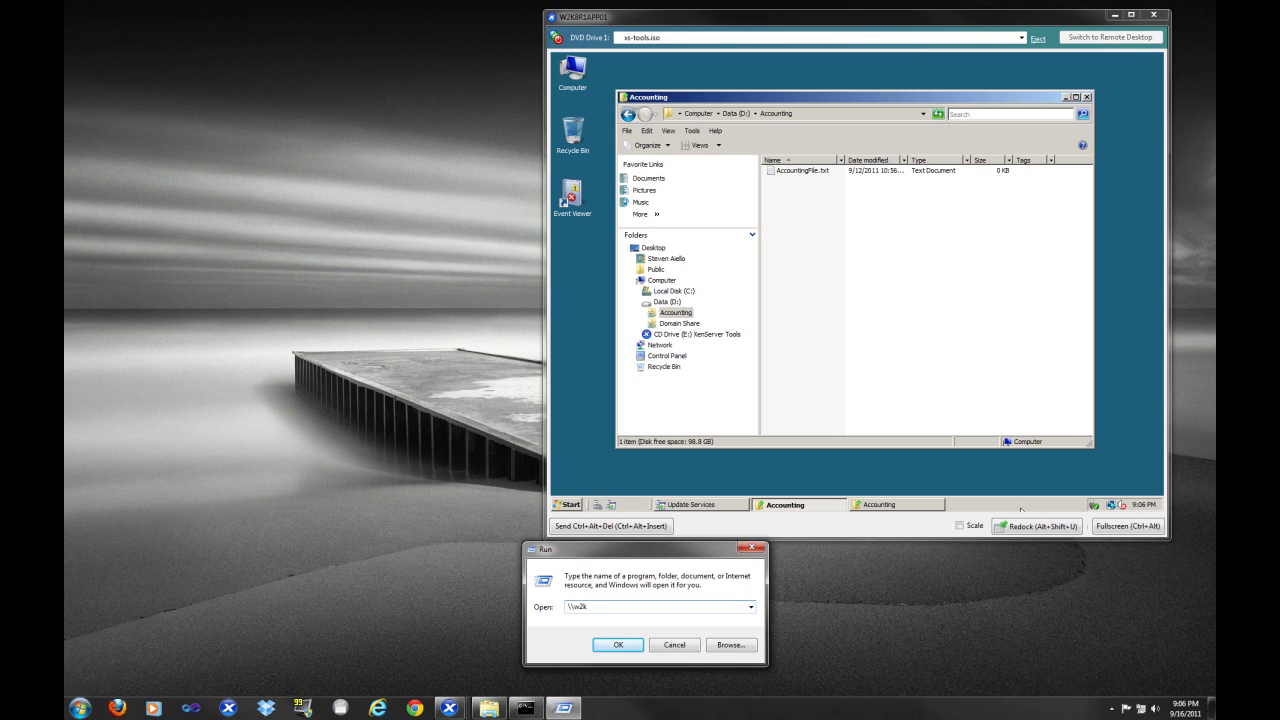
{"action": "type", "text": "8r1app01\\Accounting"}
{"action": "key", "text": "Return"}
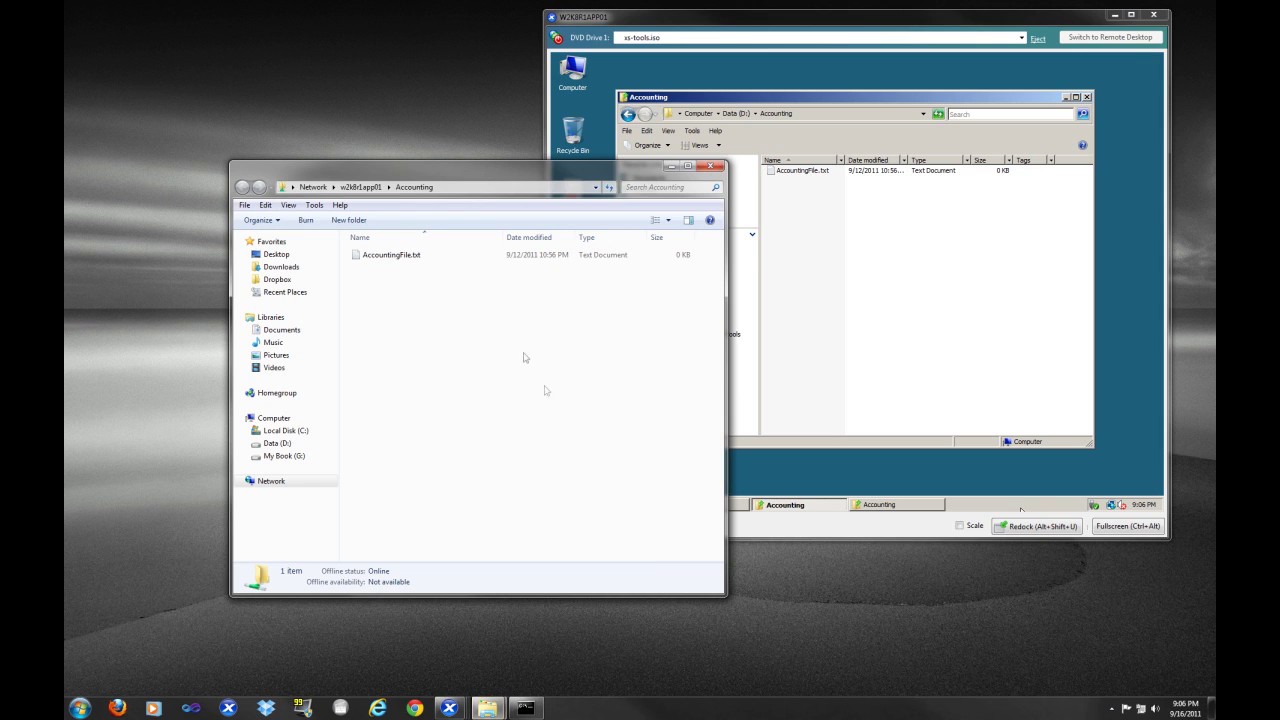
{"action": "left_click_drag", "start_coordinate": [404, 176], "coordinate": [246, 208]}
{"action": "left_click", "coordinate": [889, 200]}
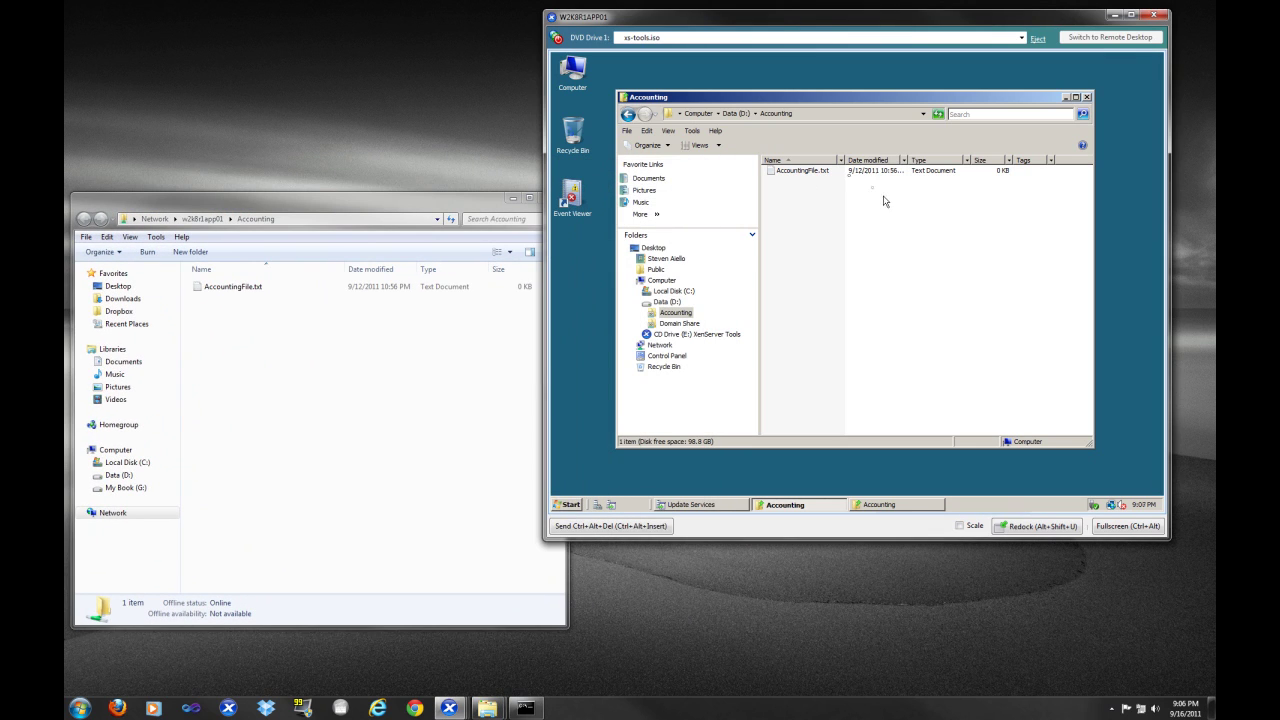
On the server, write 'Plus 1$ for winsrvtuts' into AccountingFile.txt and save it
{"action": "double_click", "coordinate": [788, 175]}
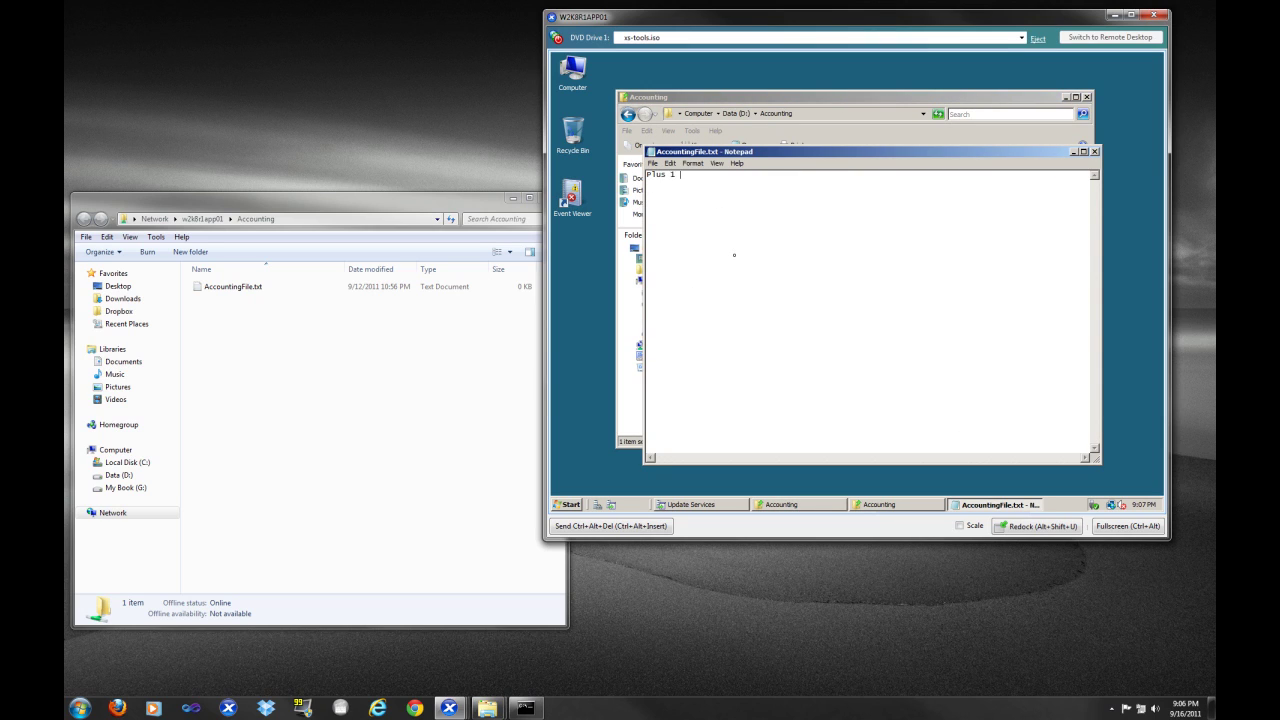
{"action": "type", "text": "Plus 1$ for winsrvtuts"}
{"action": "key", "text": "ctrl+s"}
{"action": "left_click", "coordinate": [1095, 151]}
Reopen AccountingFile.txt through the share to verify the edit, then close it and return to cmd
{"action": "left_click", "coordinate": [430, 400]}
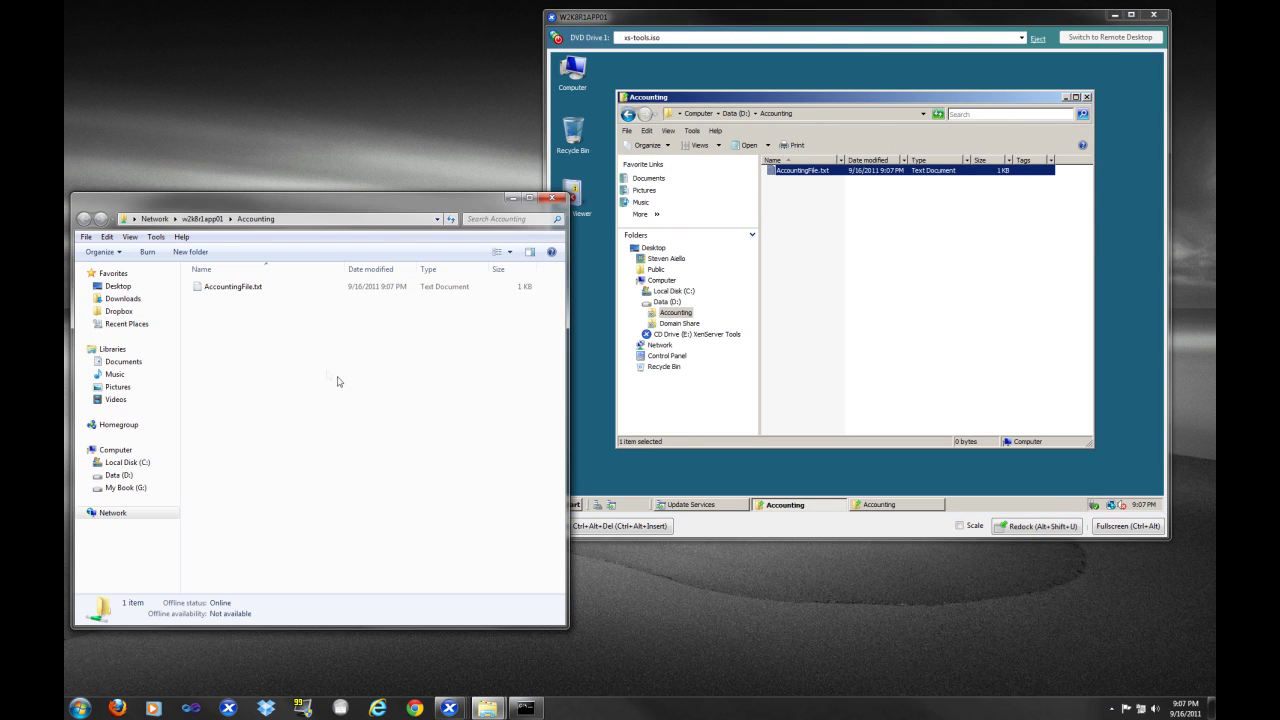
{"action": "double_click", "coordinate": [246, 288]}
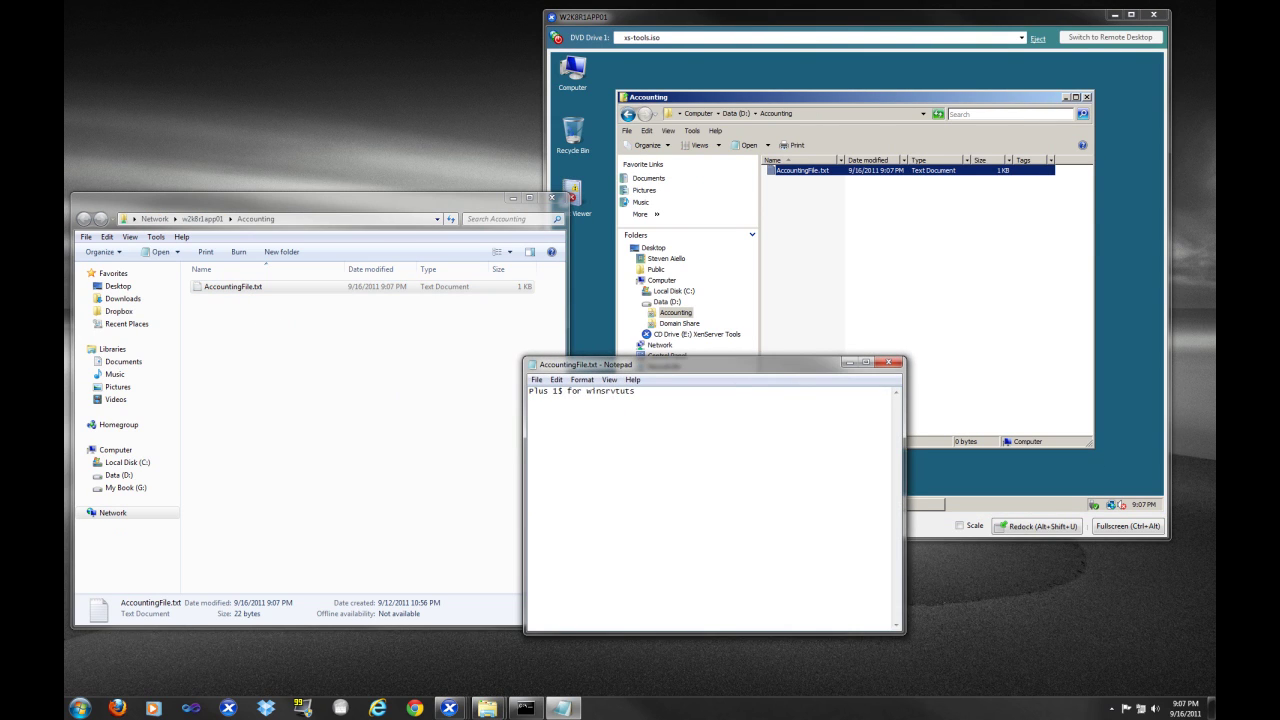
{"action": "key", "text": "ctrl+a"}
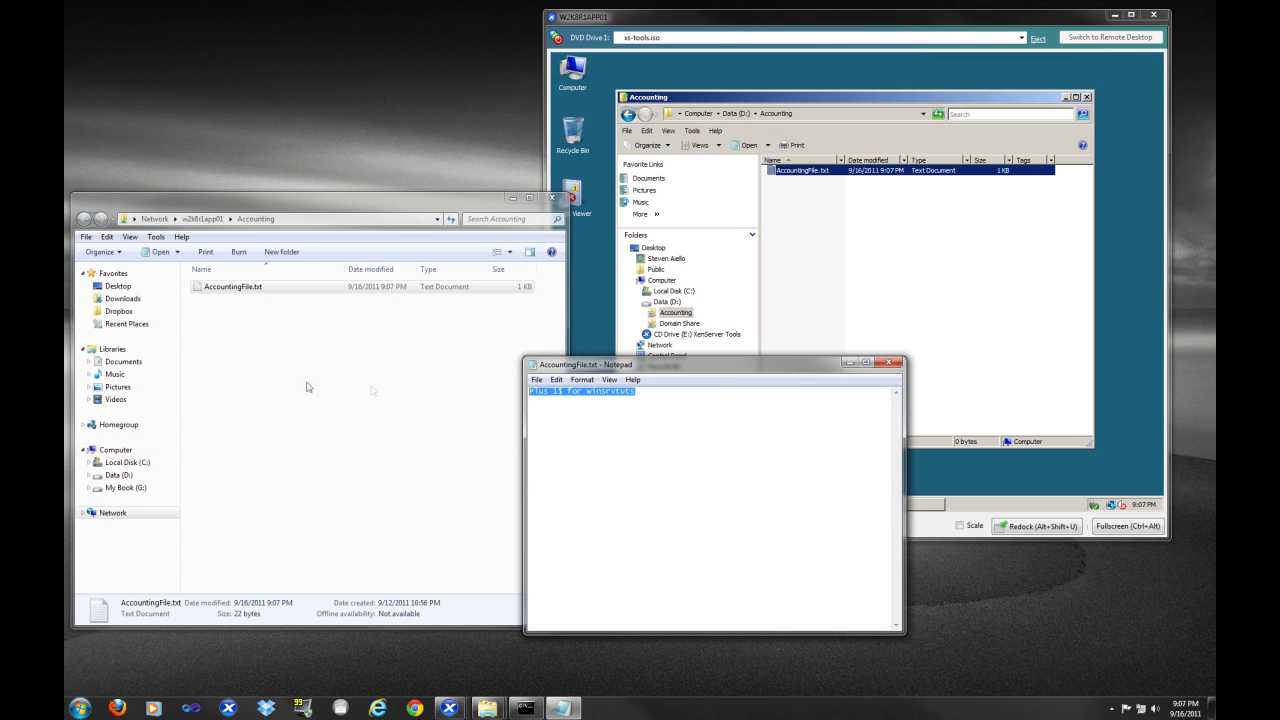
{"action": "left_click", "coordinate": [886, 366]}
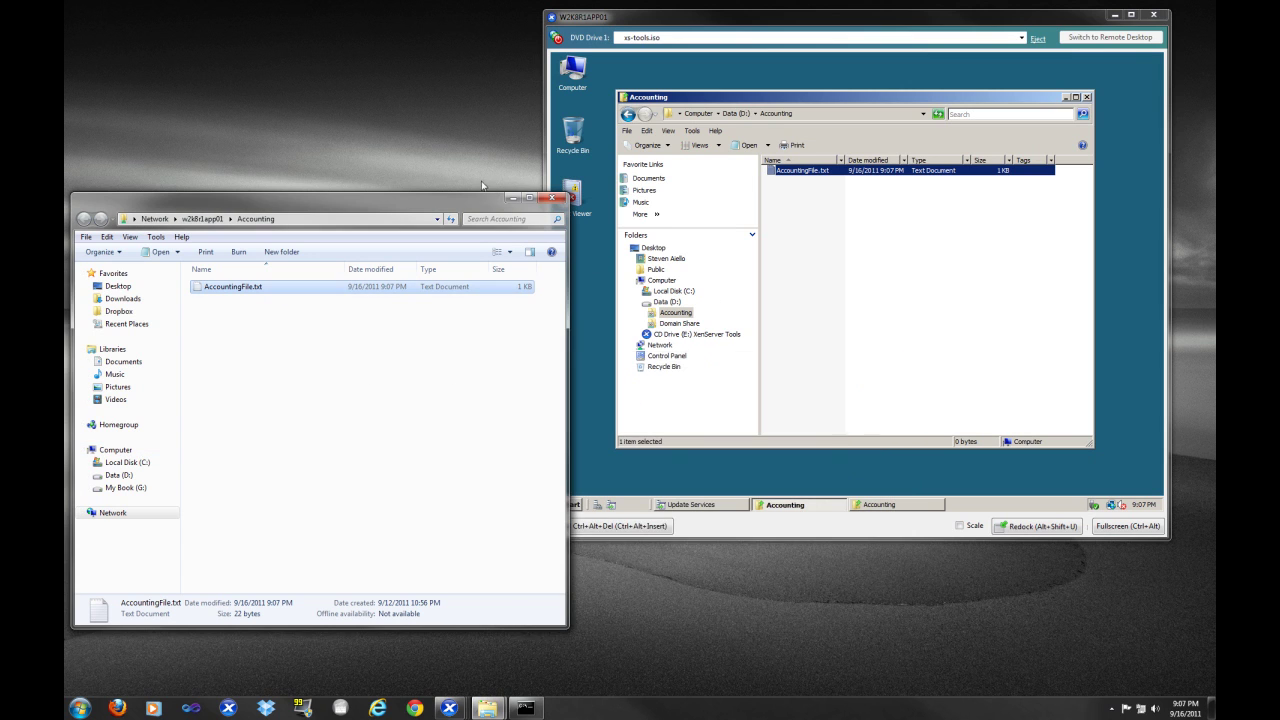
{"action": "left_click", "coordinate": [551, 197]}
{"action": "key", "text": "alt+Tab"}
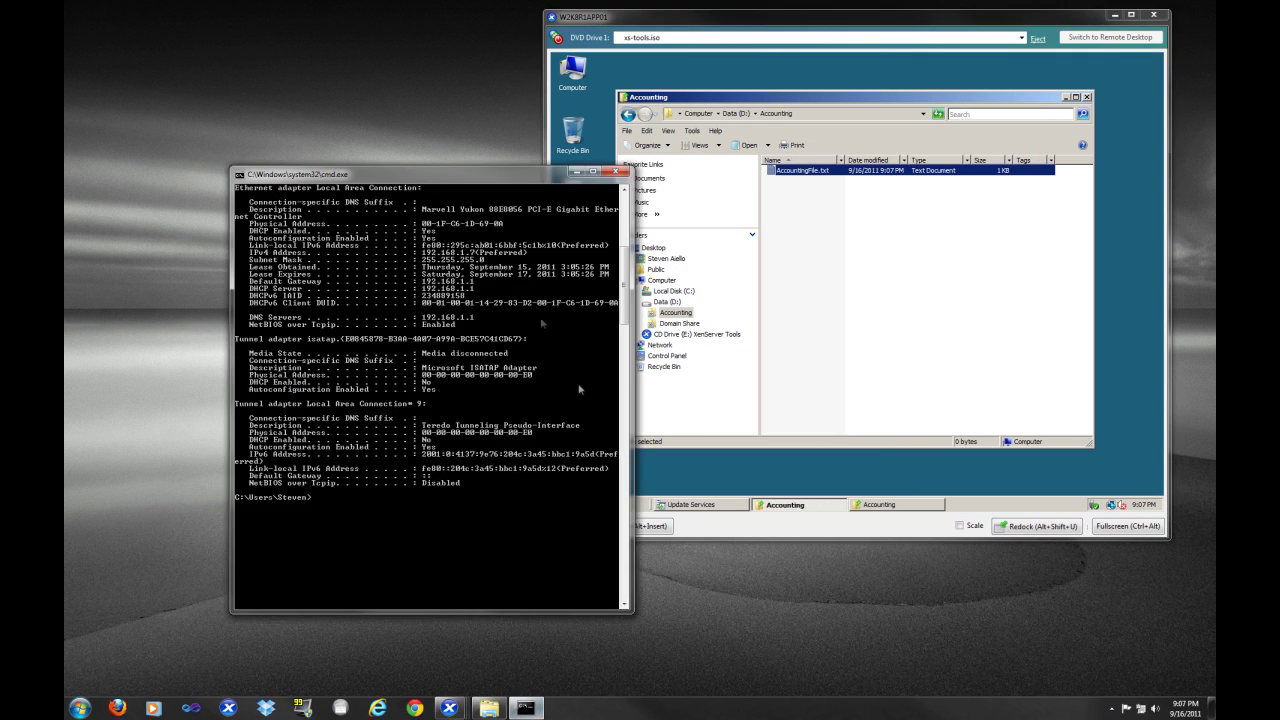
Rerun ipconfig /all to find PPP adapter winsrvtuts at 10.10.10.209, then exit the prompt
{"action": "key", "text": "Up"}
{"action": "key", "text": "Return"}
{"action": "scroll", "coordinate": [447, 540], "scroll_direction": "up", "scroll_amount": 1}
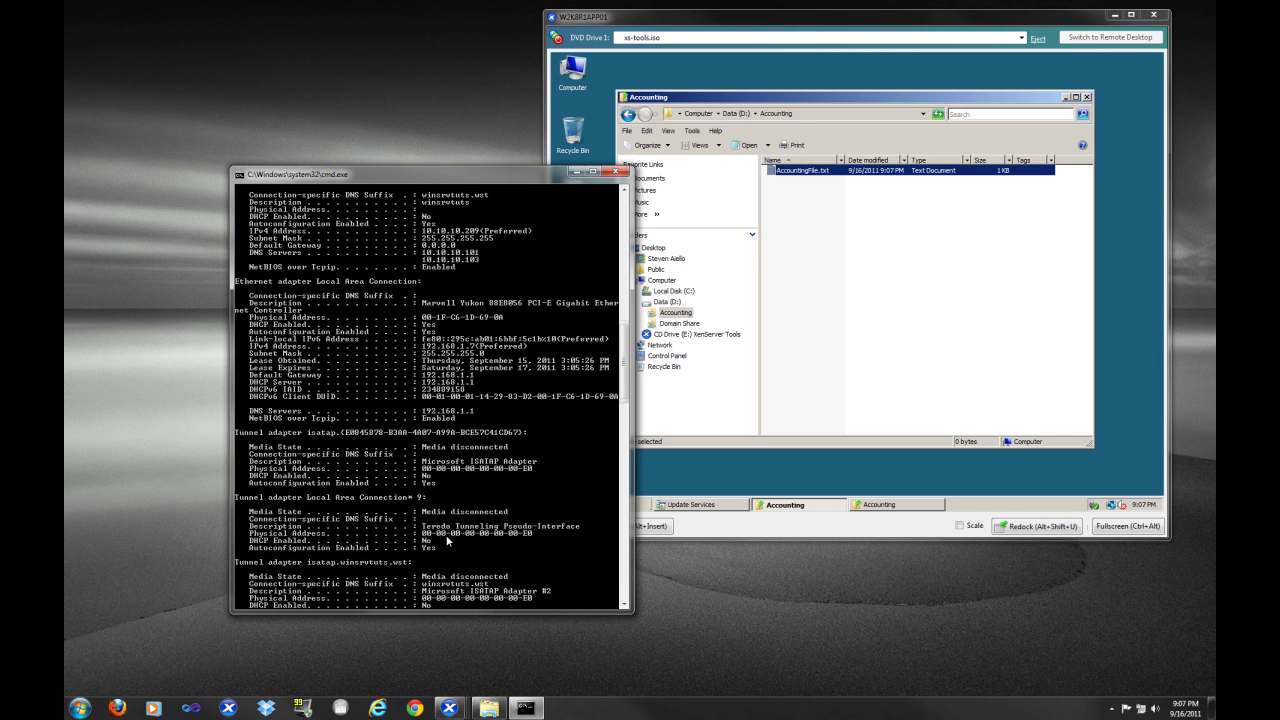
{"action": "scroll", "coordinate": [447, 540], "scroll_direction": "up", "scroll_amount": 1}
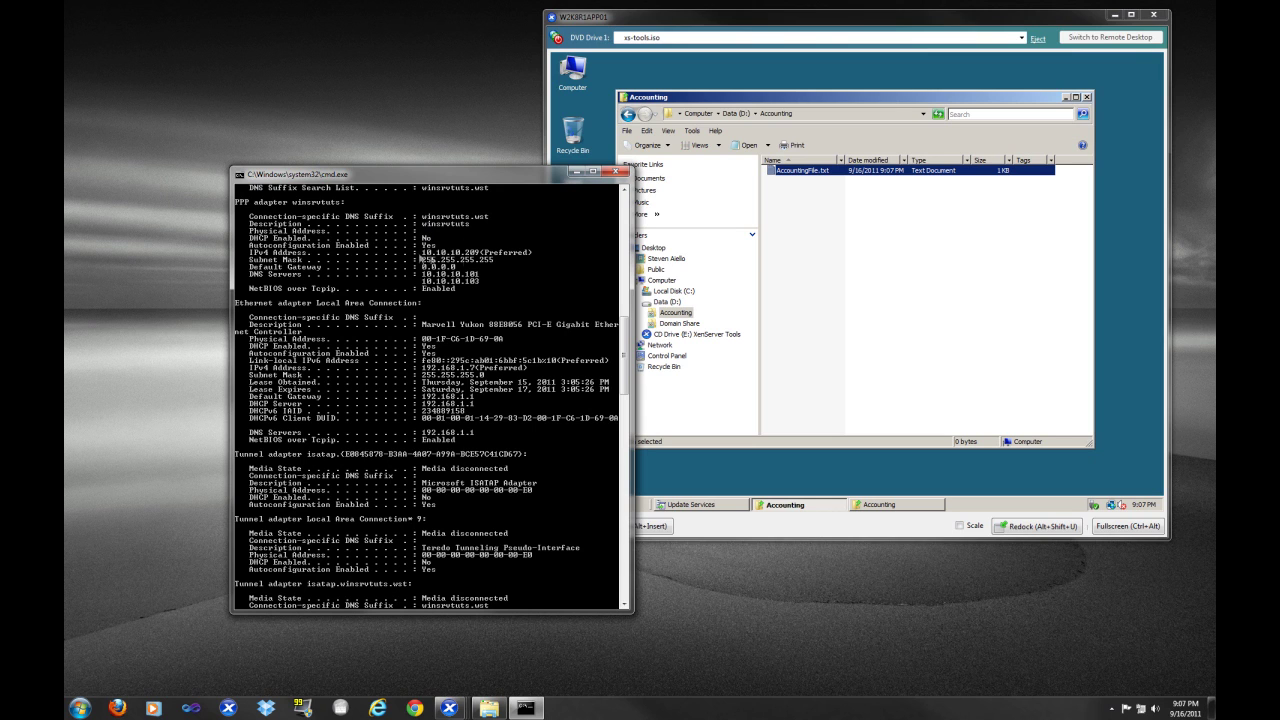
{"action": "scroll", "coordinate": [492, 378], "scroll_direction": "up", "scroll_amount": 6}
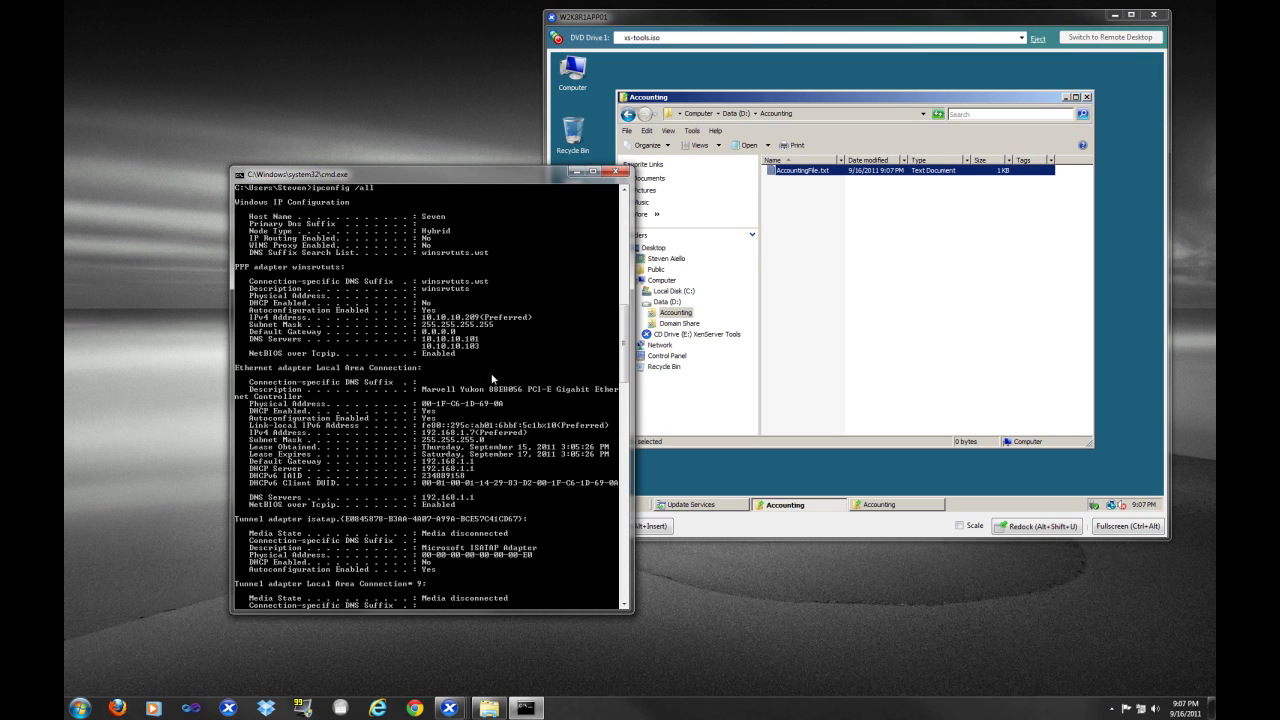
{"action": "scroll", "coordinate": [492, 378], "scroll_direction": "down", "scroll_amount": 17}
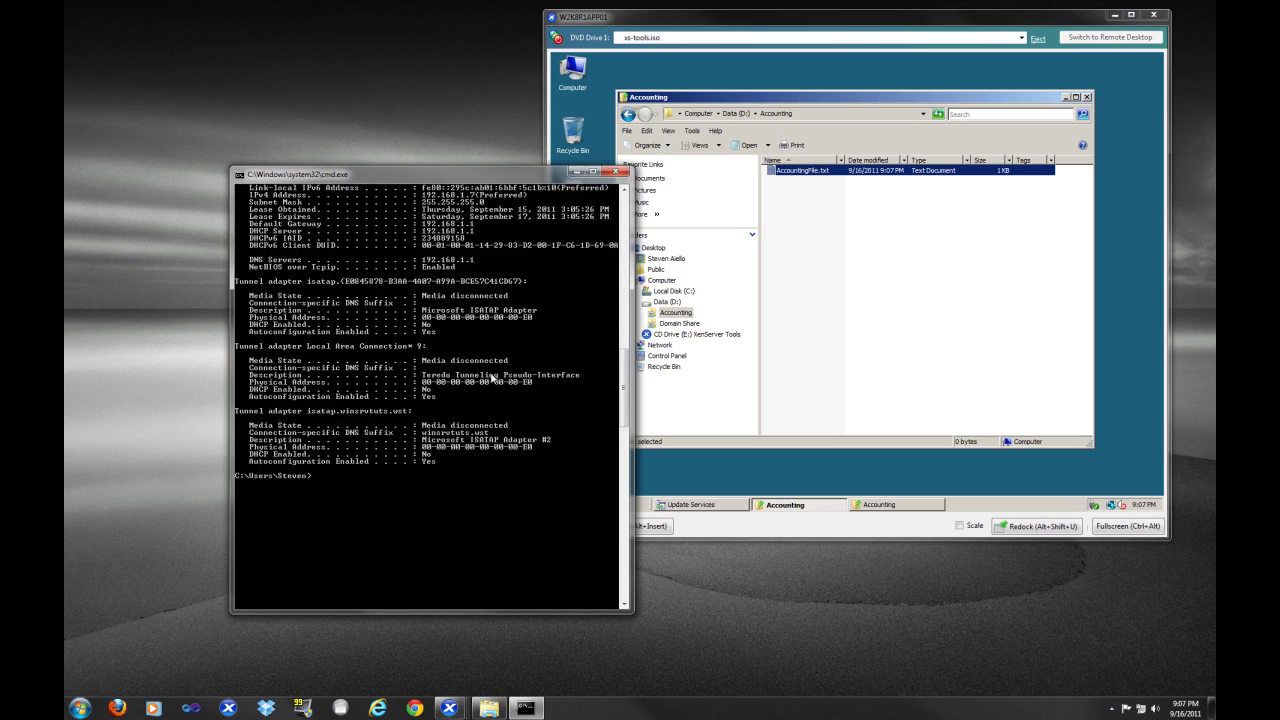
{"action": "type", "text": "xit"}
{"action": "key", "text": "Return"}
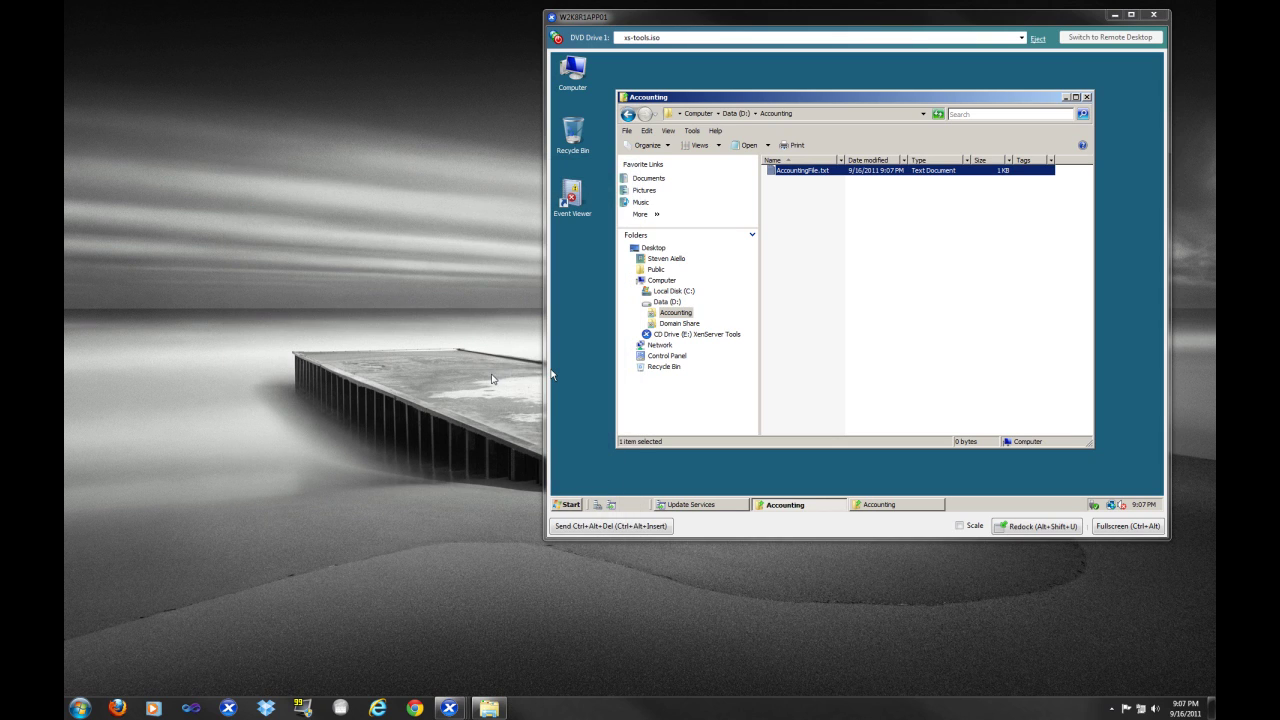
Drag the W2K8R1APP01 console window toward the screen centre and click its desktop
{"action": "left_click_drag", "start_coordinate": [709, 33], "coordinate": [620, 56]}
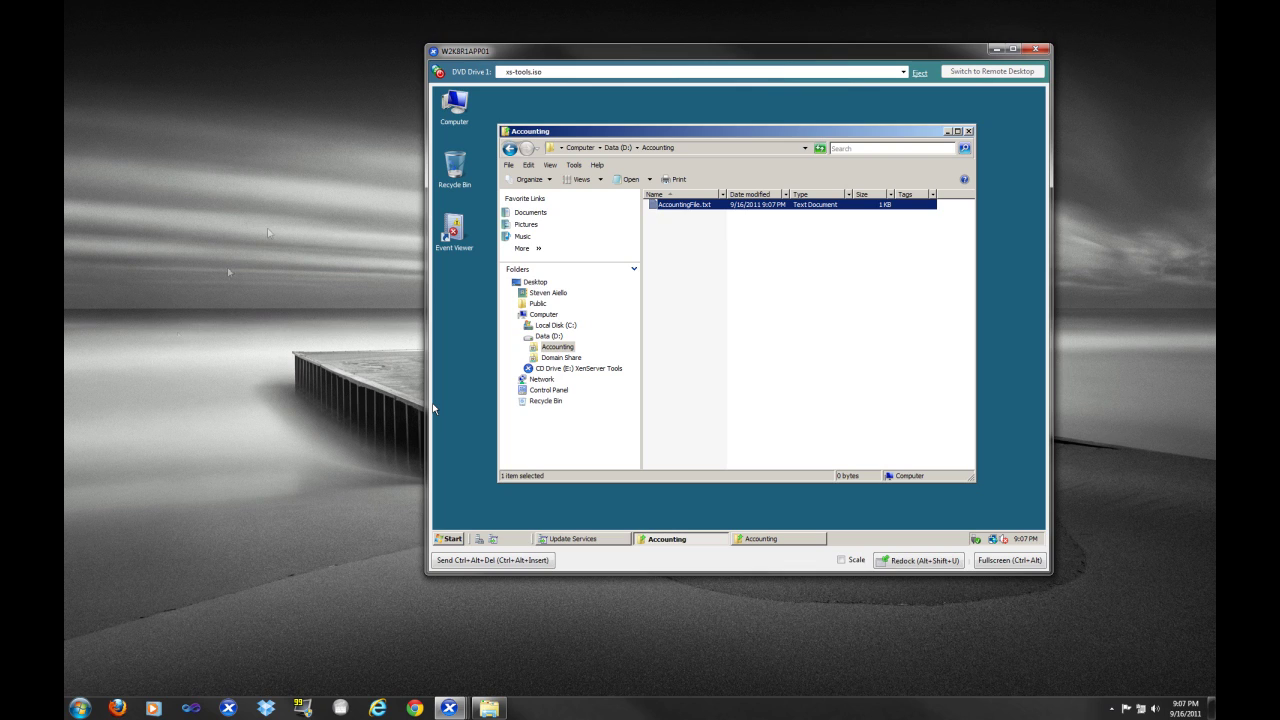
{"action": "left_click", "coordinate": [249, 490]}
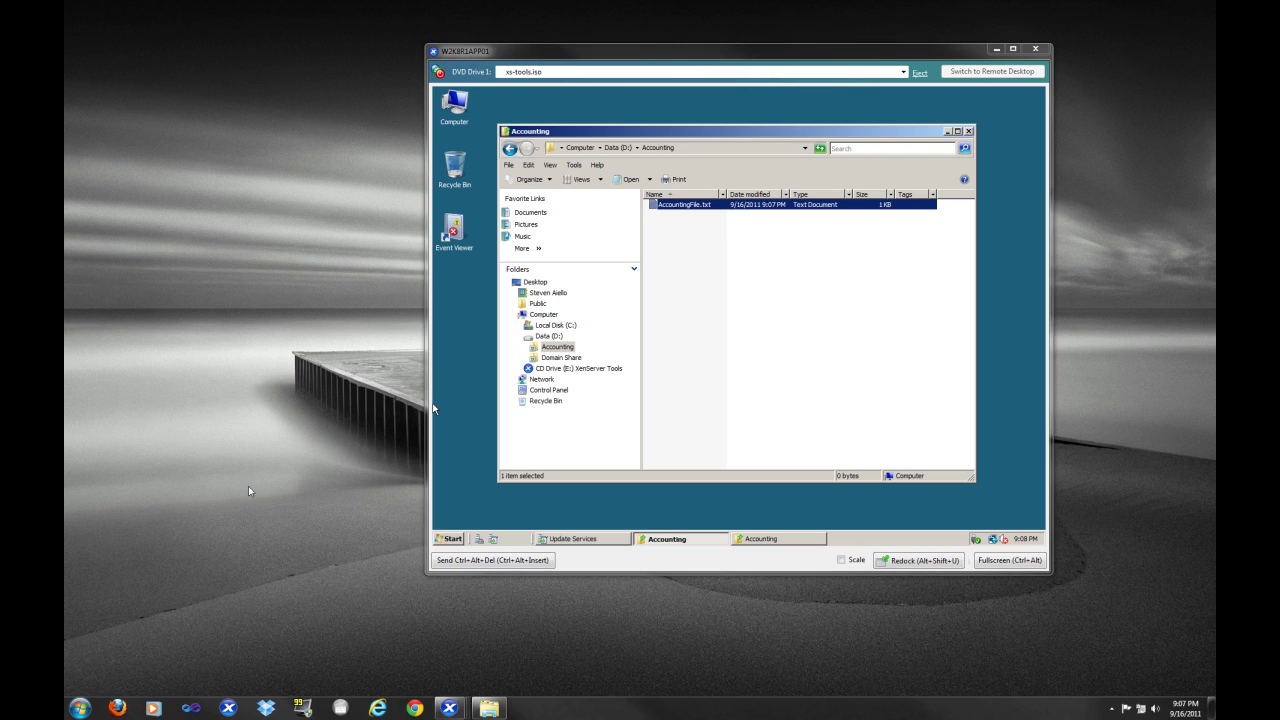